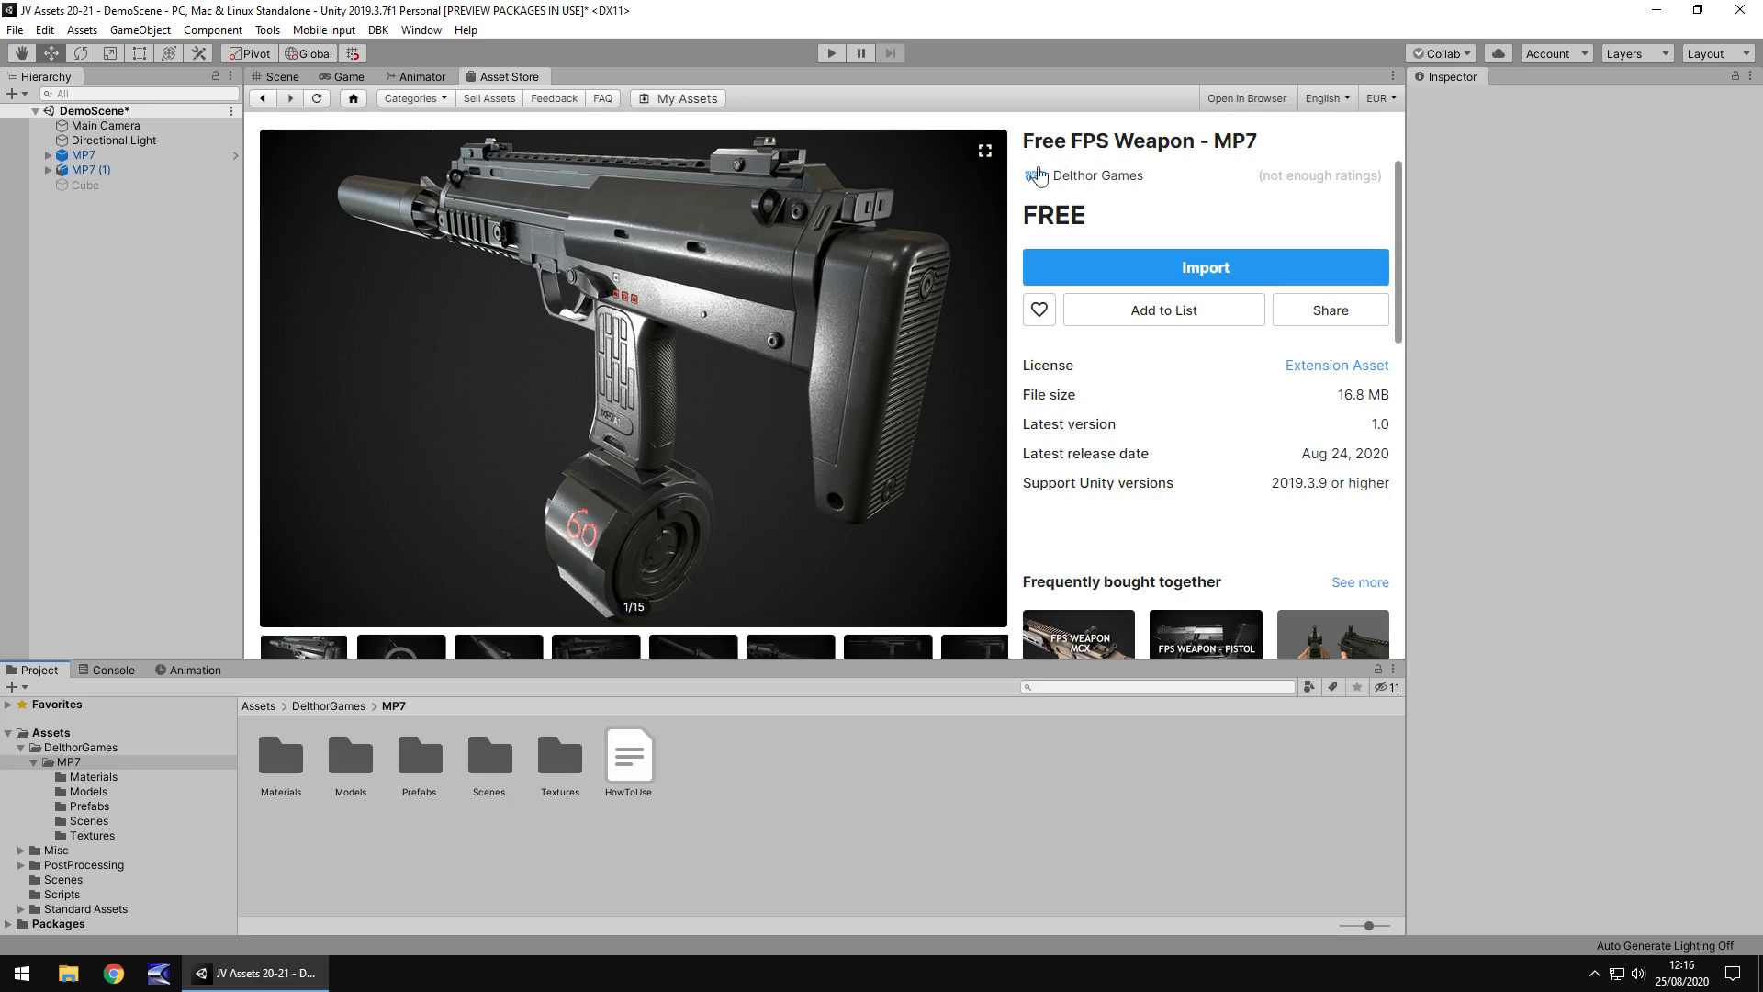
Switch to the Scene view and examine the two MP7 weapon models from several angles
{"action": "left_click", "coordinate": [280, 76]}
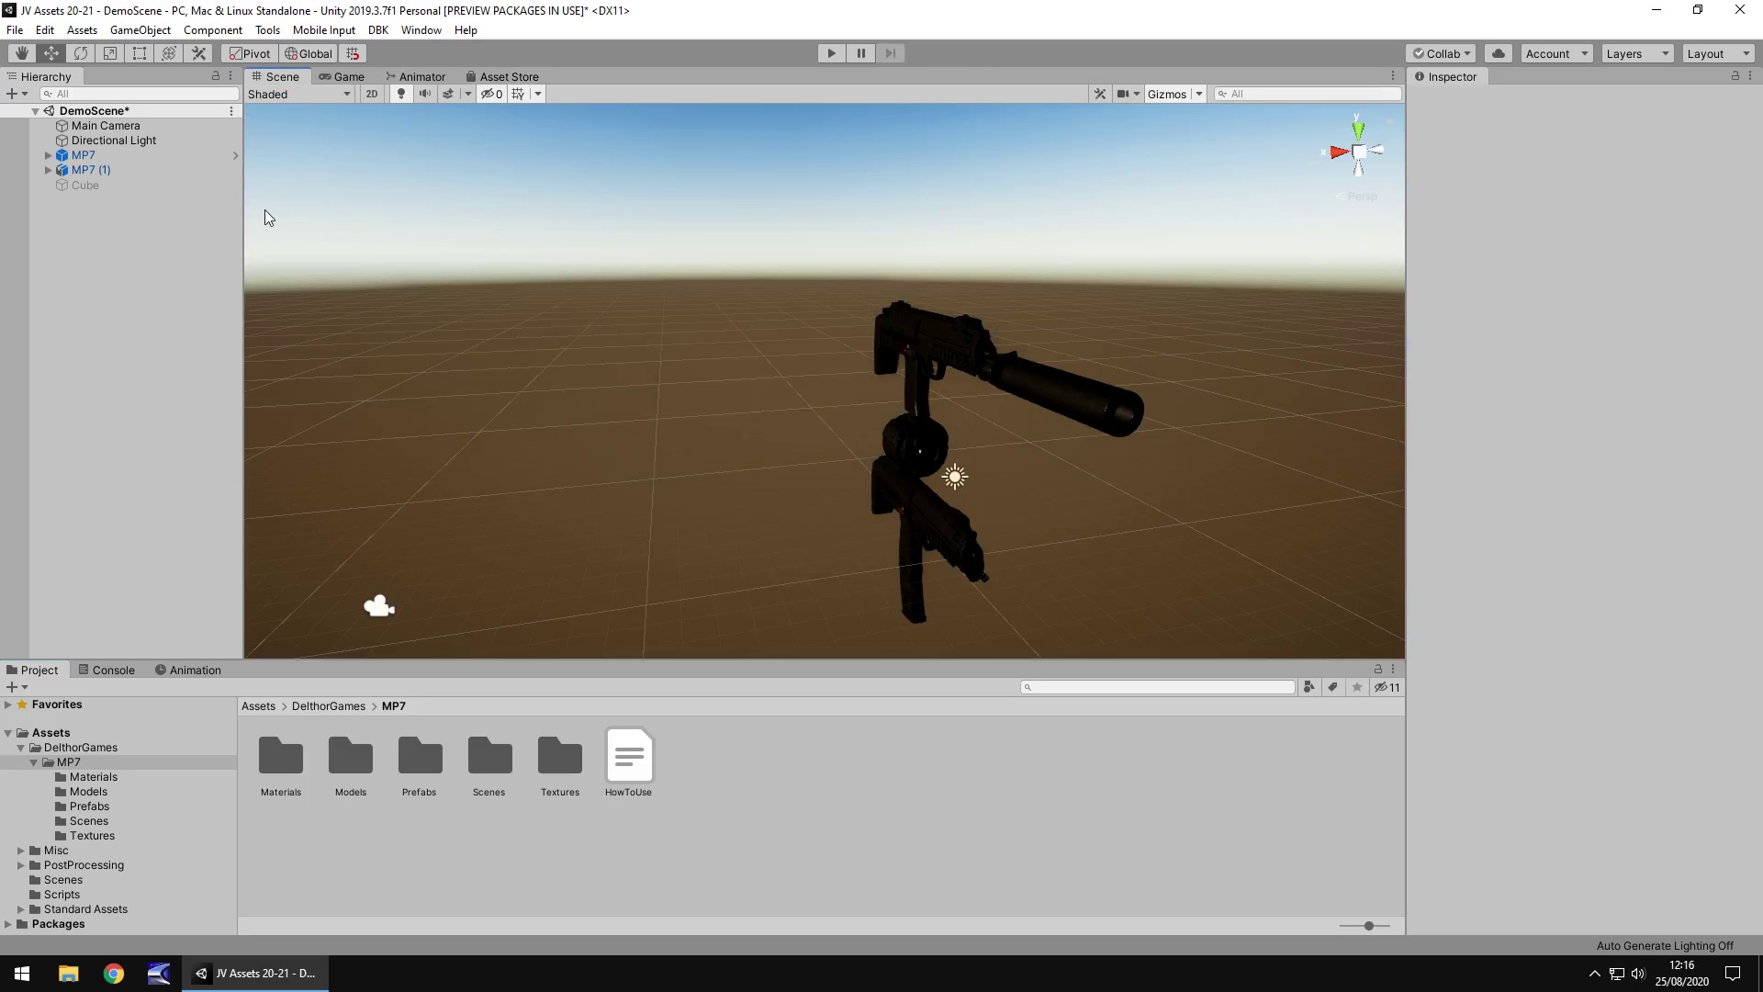
{"action": "left_click_drag", "start_coordinate": [555, 263], "coordinate": [599, 328], "text": "alt"}
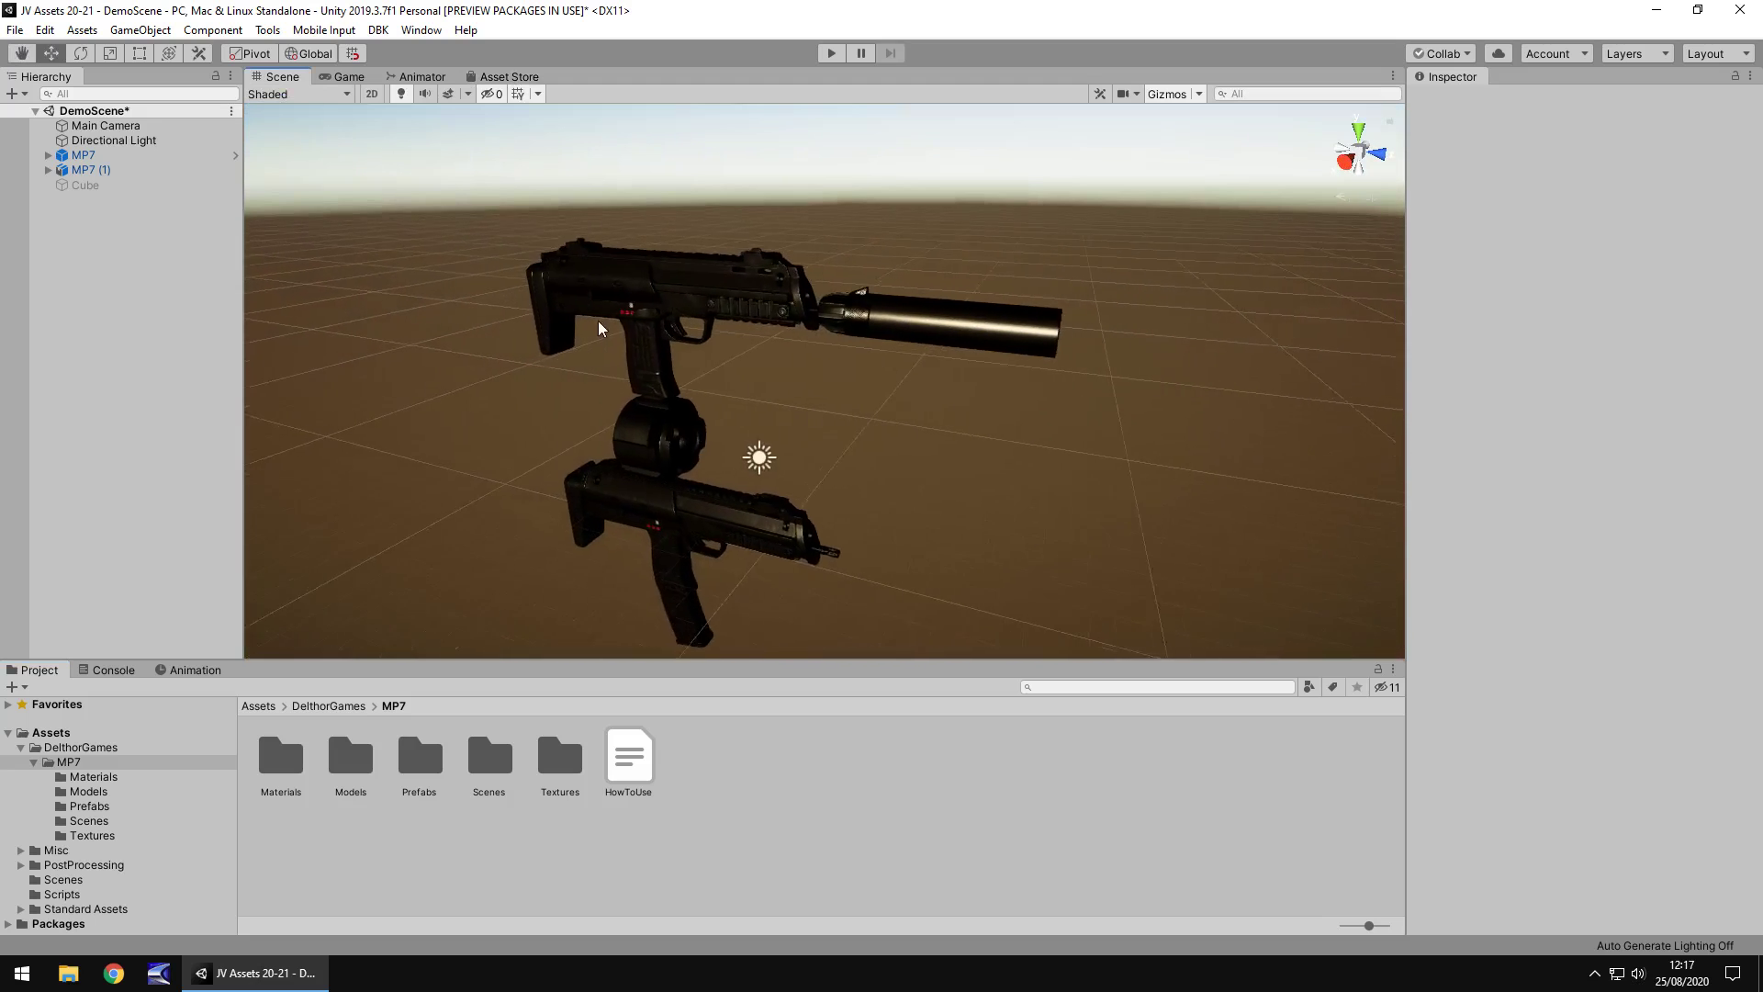
{"action": "scroll", "coordinate": [796, 346], "scroll_direction": "up", "scroll_amount": 5}
{"action": "left_click_drag", "start_coordinate": [752, 361], "coordinate": [952, 445], "text": "alt"}
{"action": "left_click_drag", "start_coordinate": [640, 413], "coordinate": [861, 516], "text": "alt"}
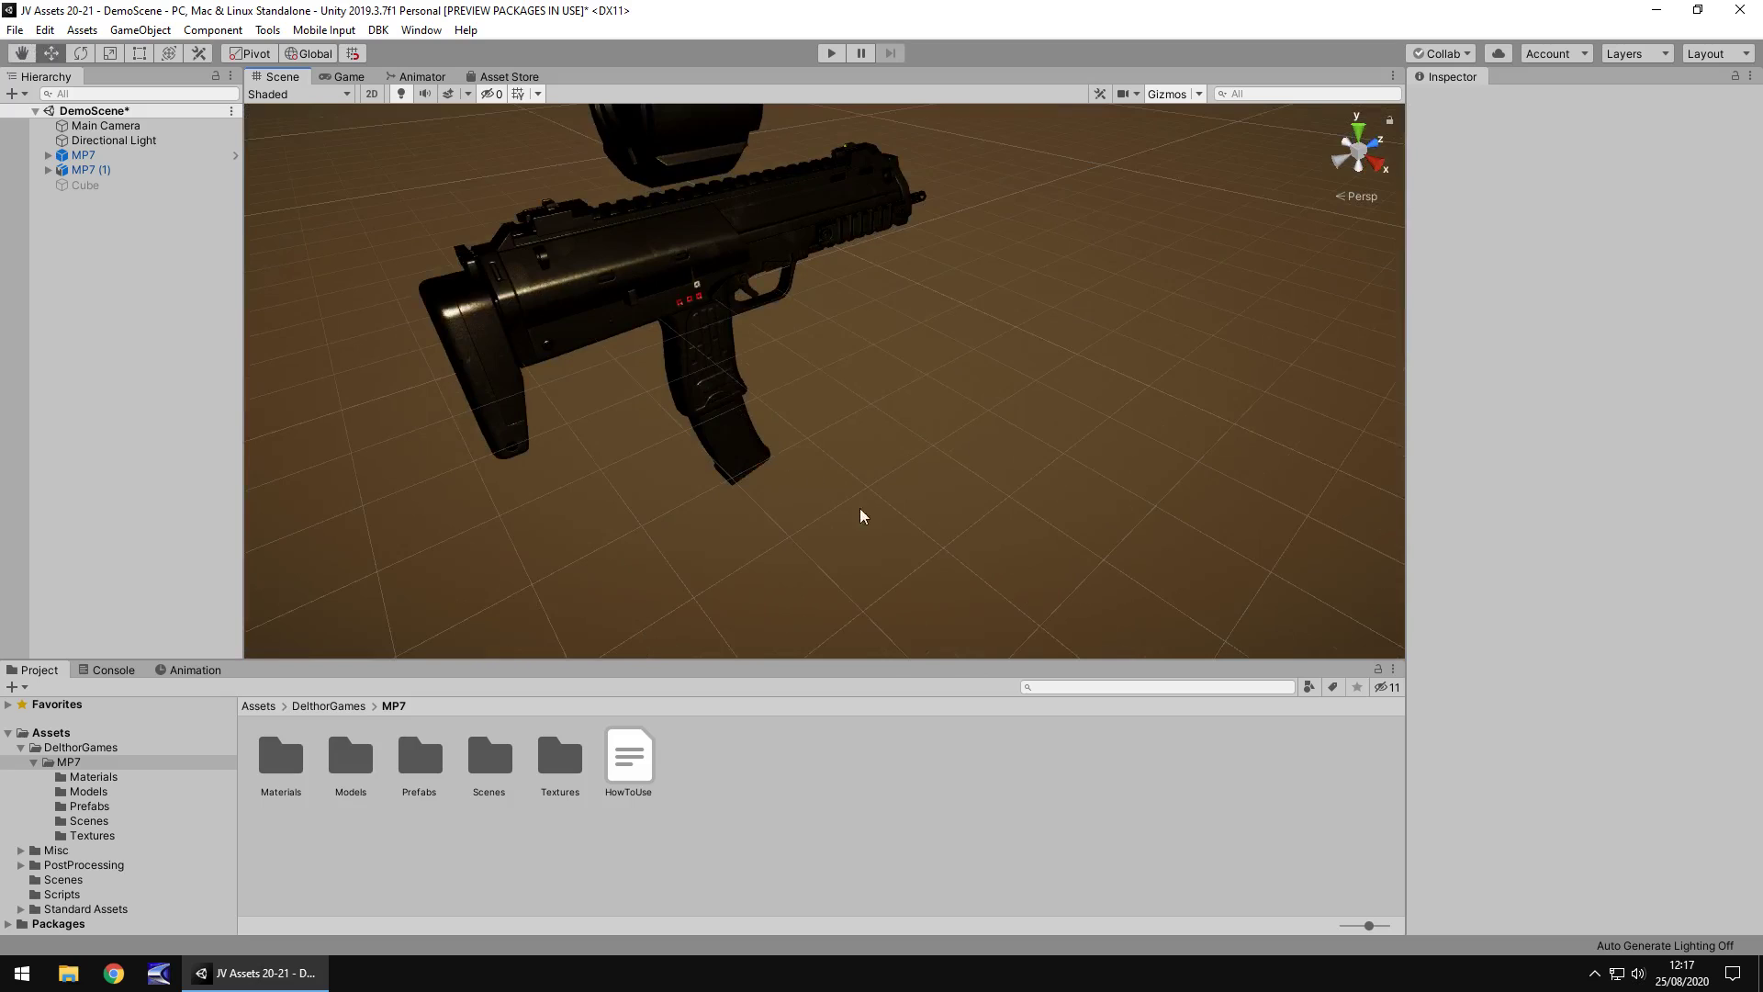
{"action": "middle_click_drag", "start_coordinate": [870, 517], "coordinate": [874, 598]}
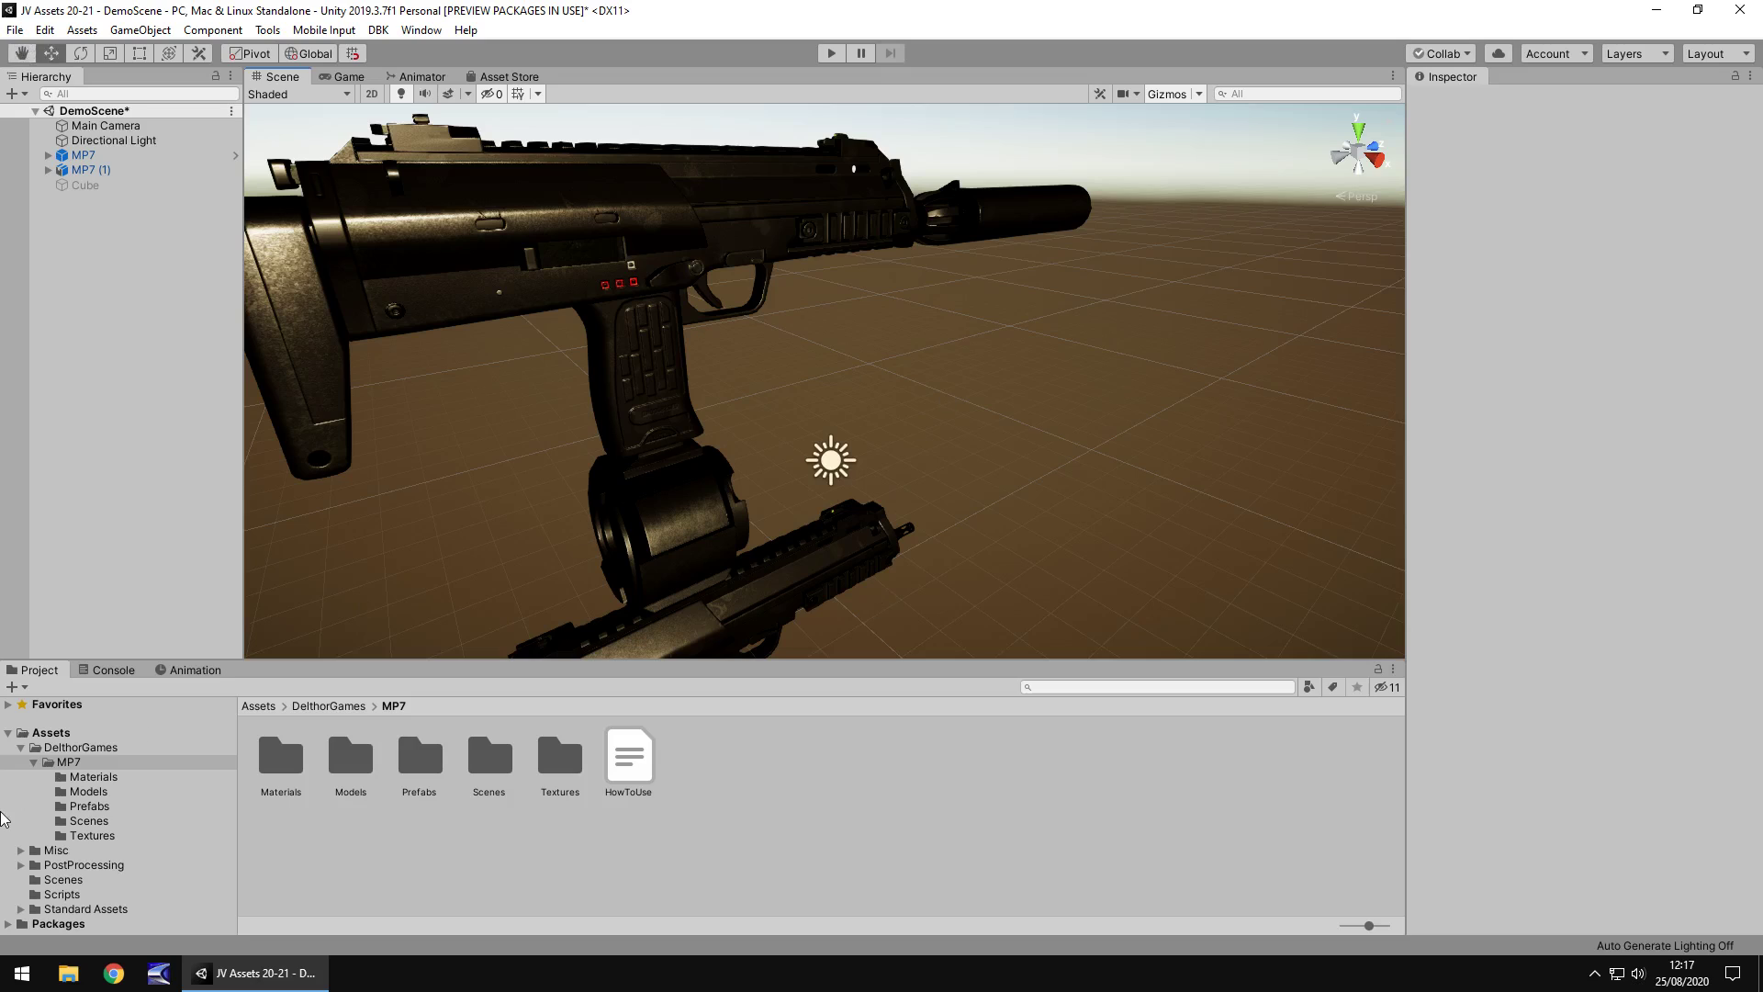
Add the MP7 prefab from the Prefabs folder to the scene beside the existing weapons and expand its parts
{"action": "left_click", "coordinate": [78, 806]}
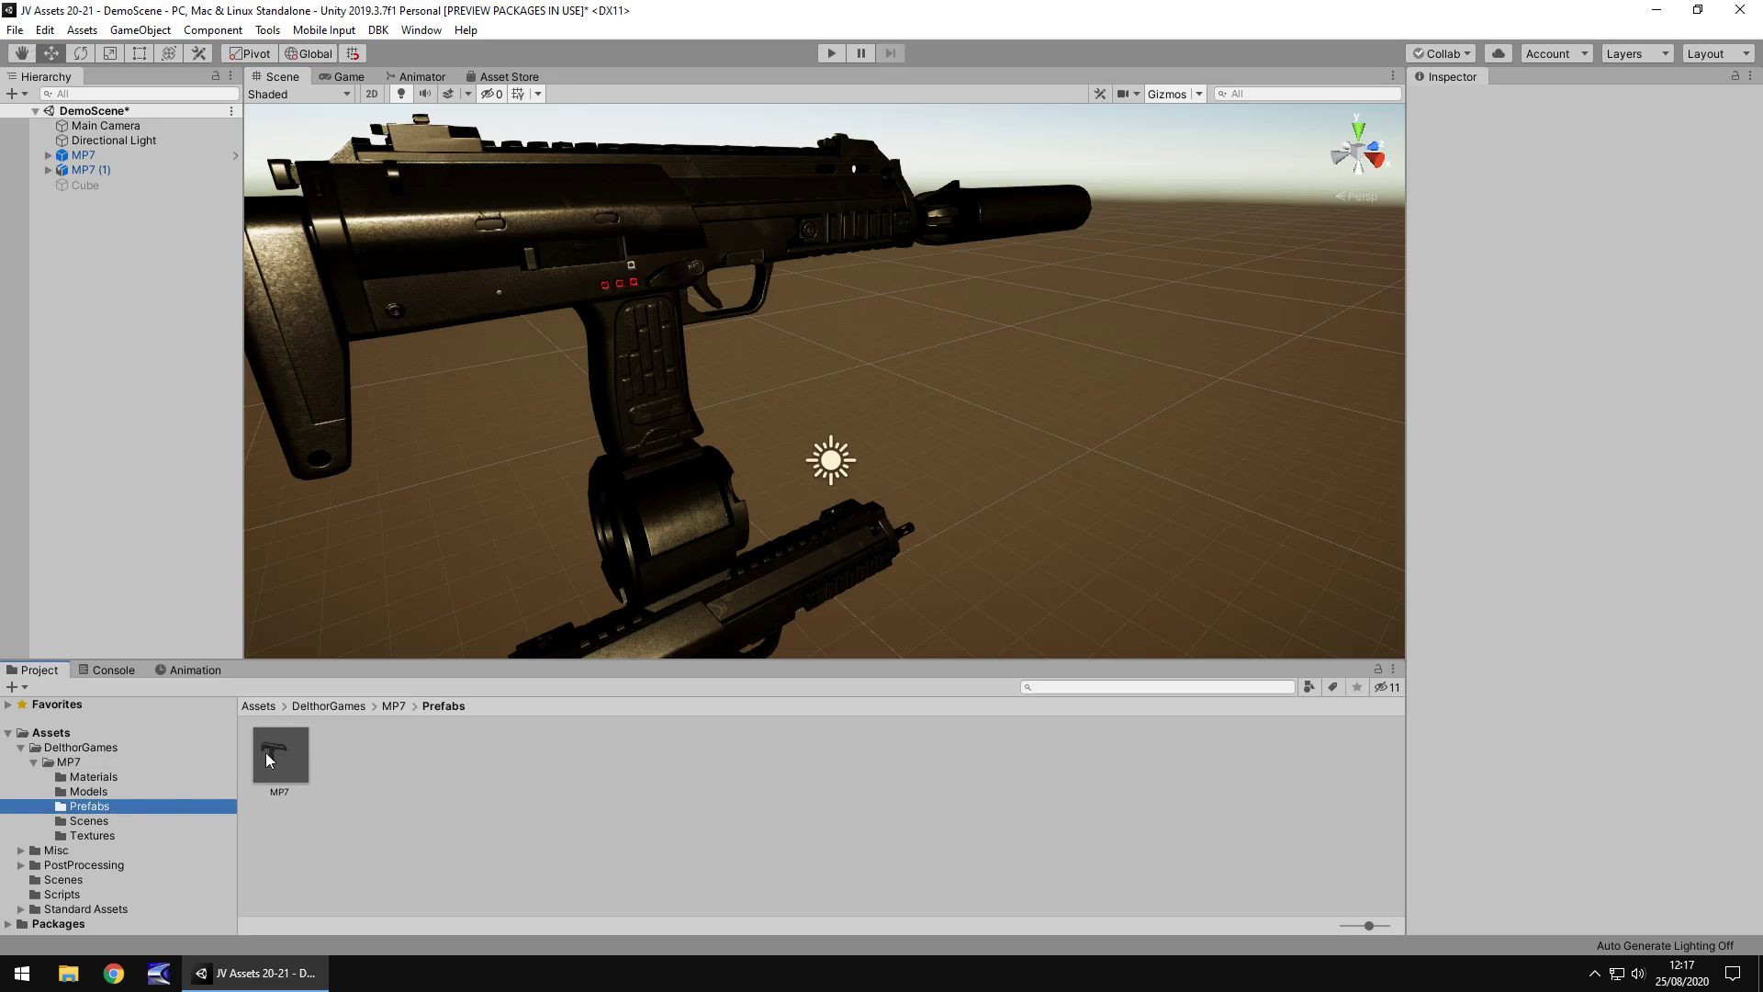
{"action": "left_click_drag", "start_coordinate": [277, 757], "coordinate": [1245, 339]}
{"action": "left_click", "coordinate": [48, 140]}
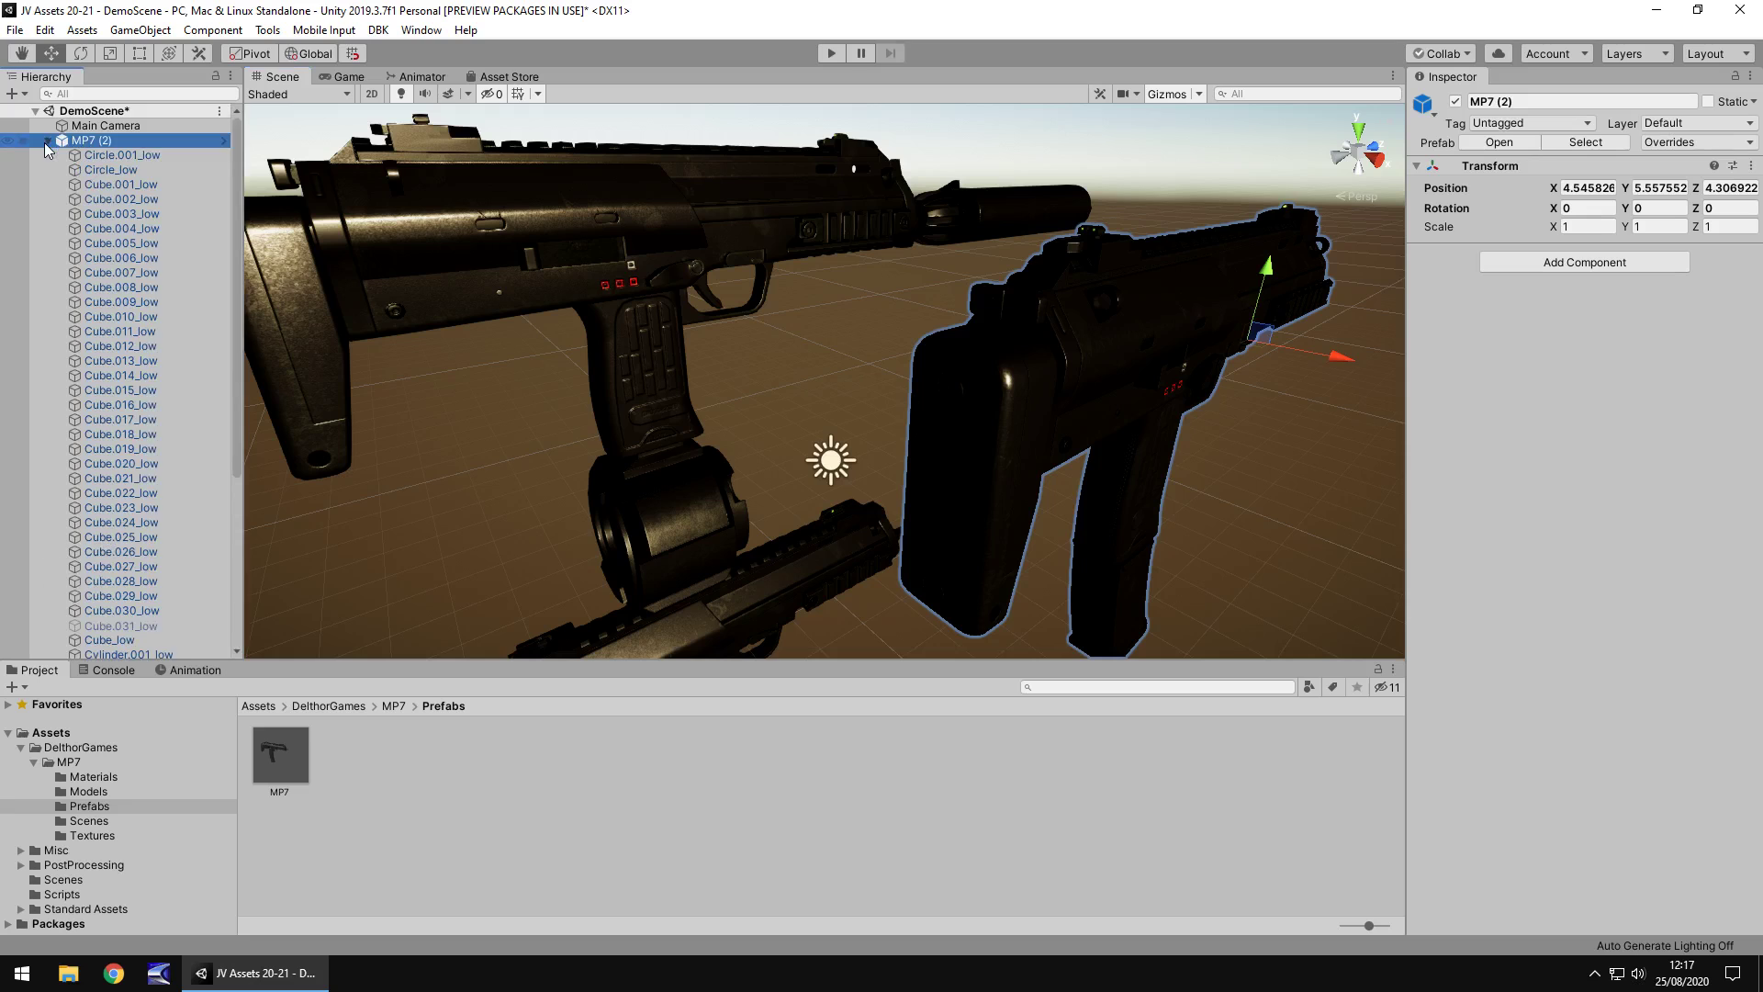
Activate the Cube.031_low magazine part of the added MP7 and frame it in the view
{"action": "scroll", "coordinate": [119, 367], "scroll_direction": "down", "scroll_amount": 3}
{"action": "left_click", "coordinate": [119, 515]}
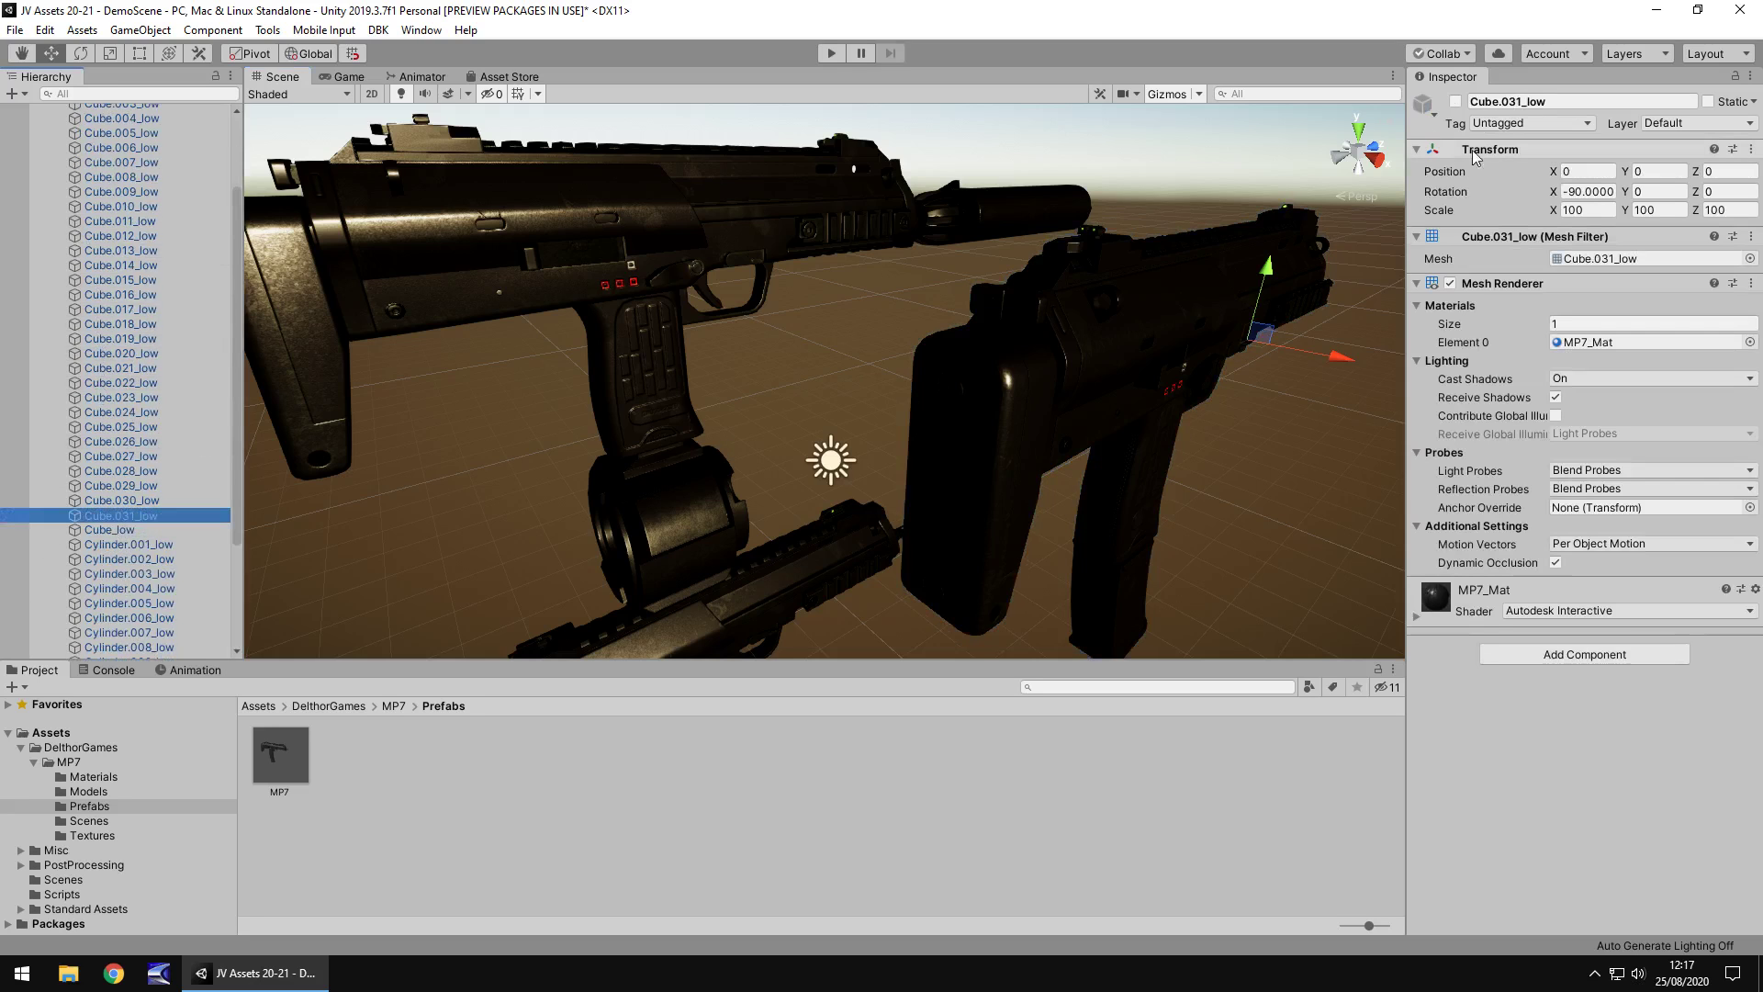
{"action": "left_click", "coordinate": [1457, 102]}
{"action": "key", "text": "f"}
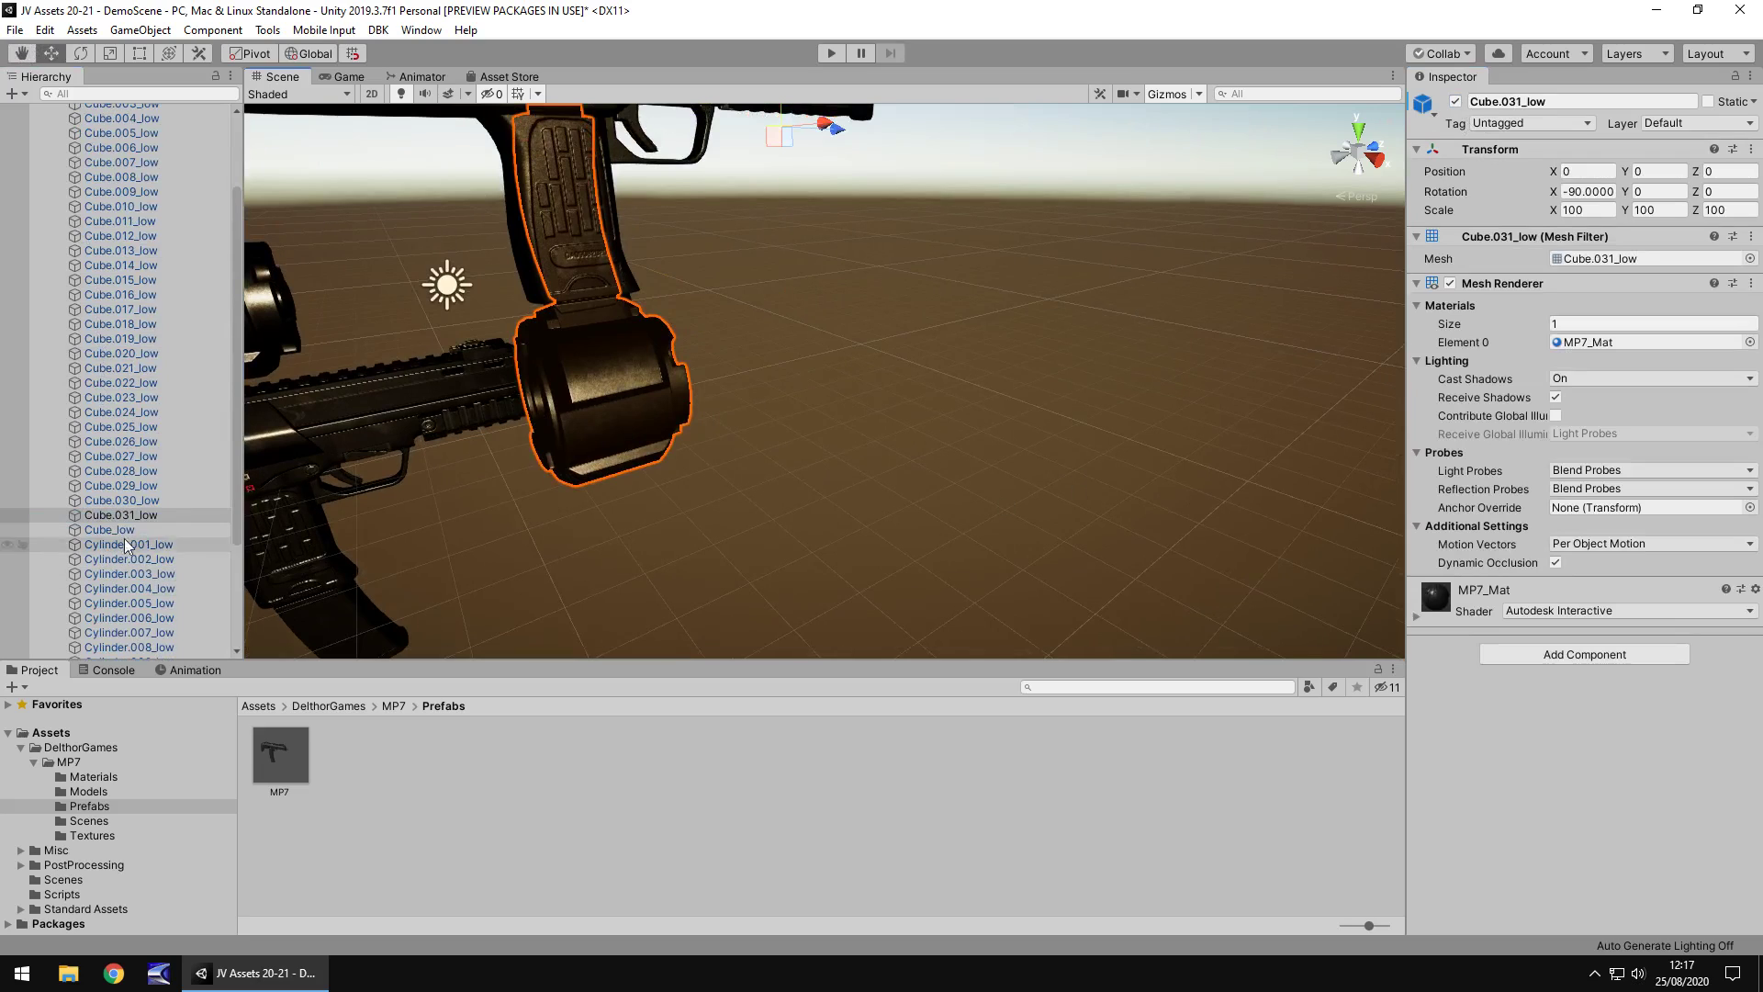
Deactivate the Cube.031_low magazine part and delete the added MP7 (2) from the scene
{"action": "left_click", "coordinate": [110, 514]}
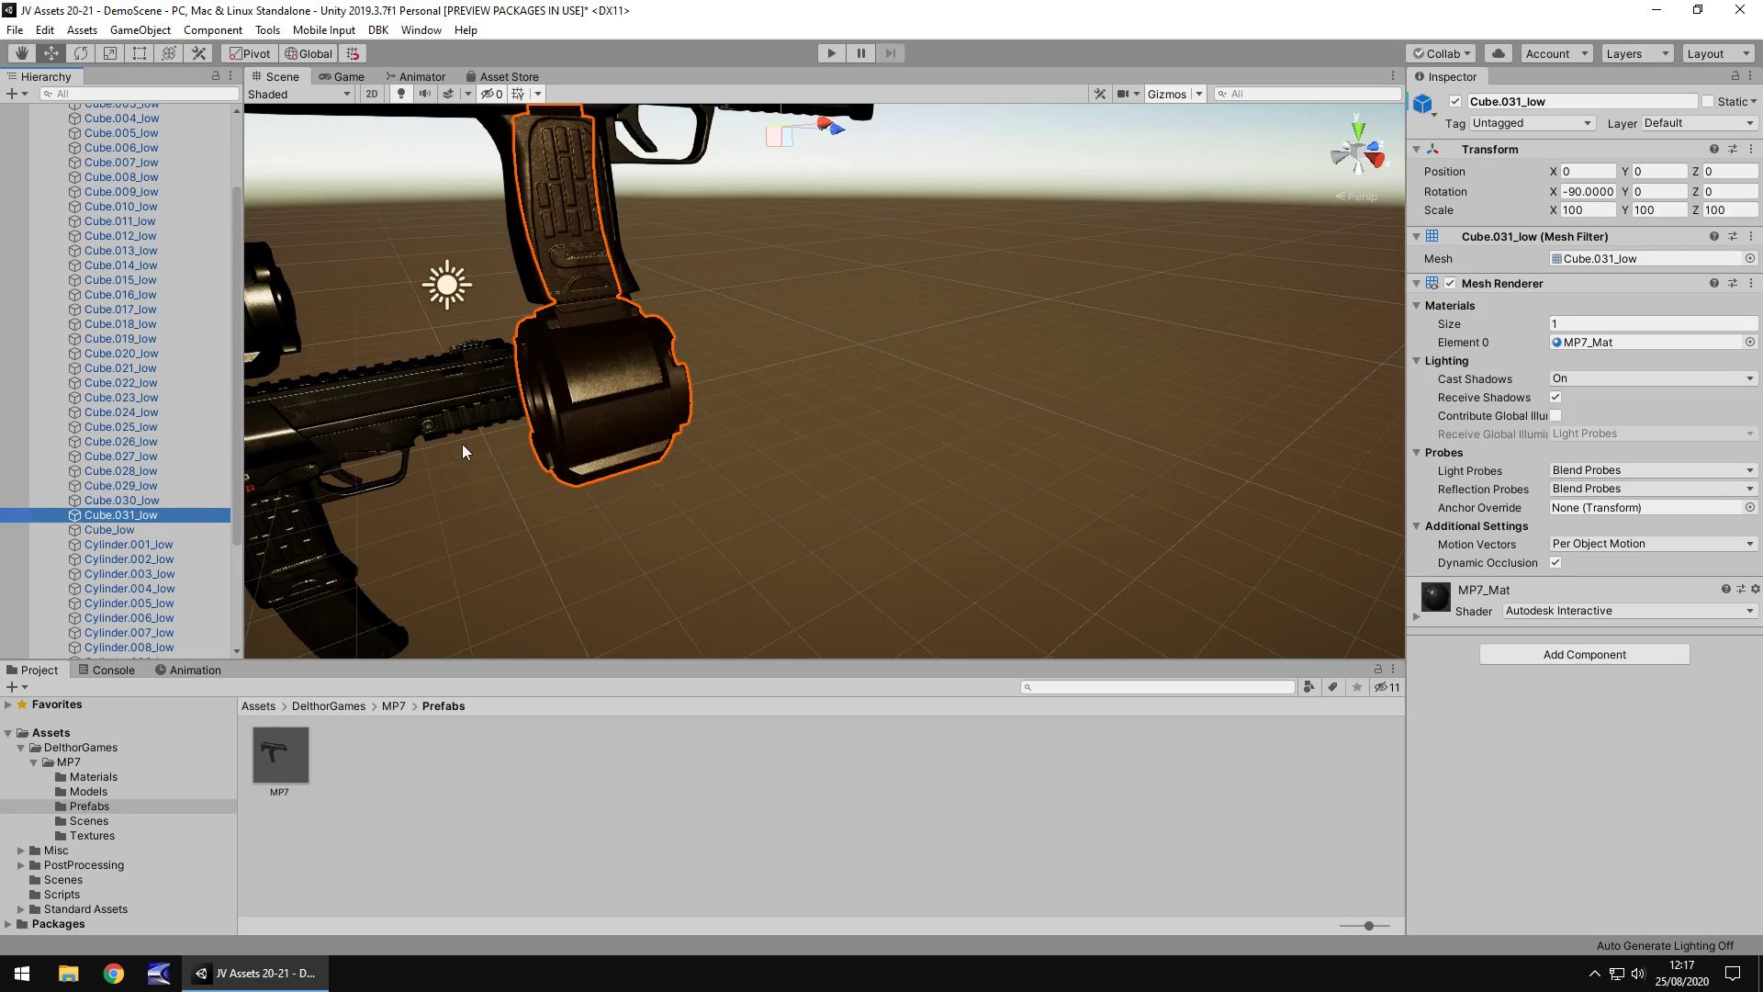
{"action": "key", "text": "alt+shift+a"}
{"action": "scroll", "coordinate": [224, 295], "scroll_direction": "up", "scroll_amount": 3}
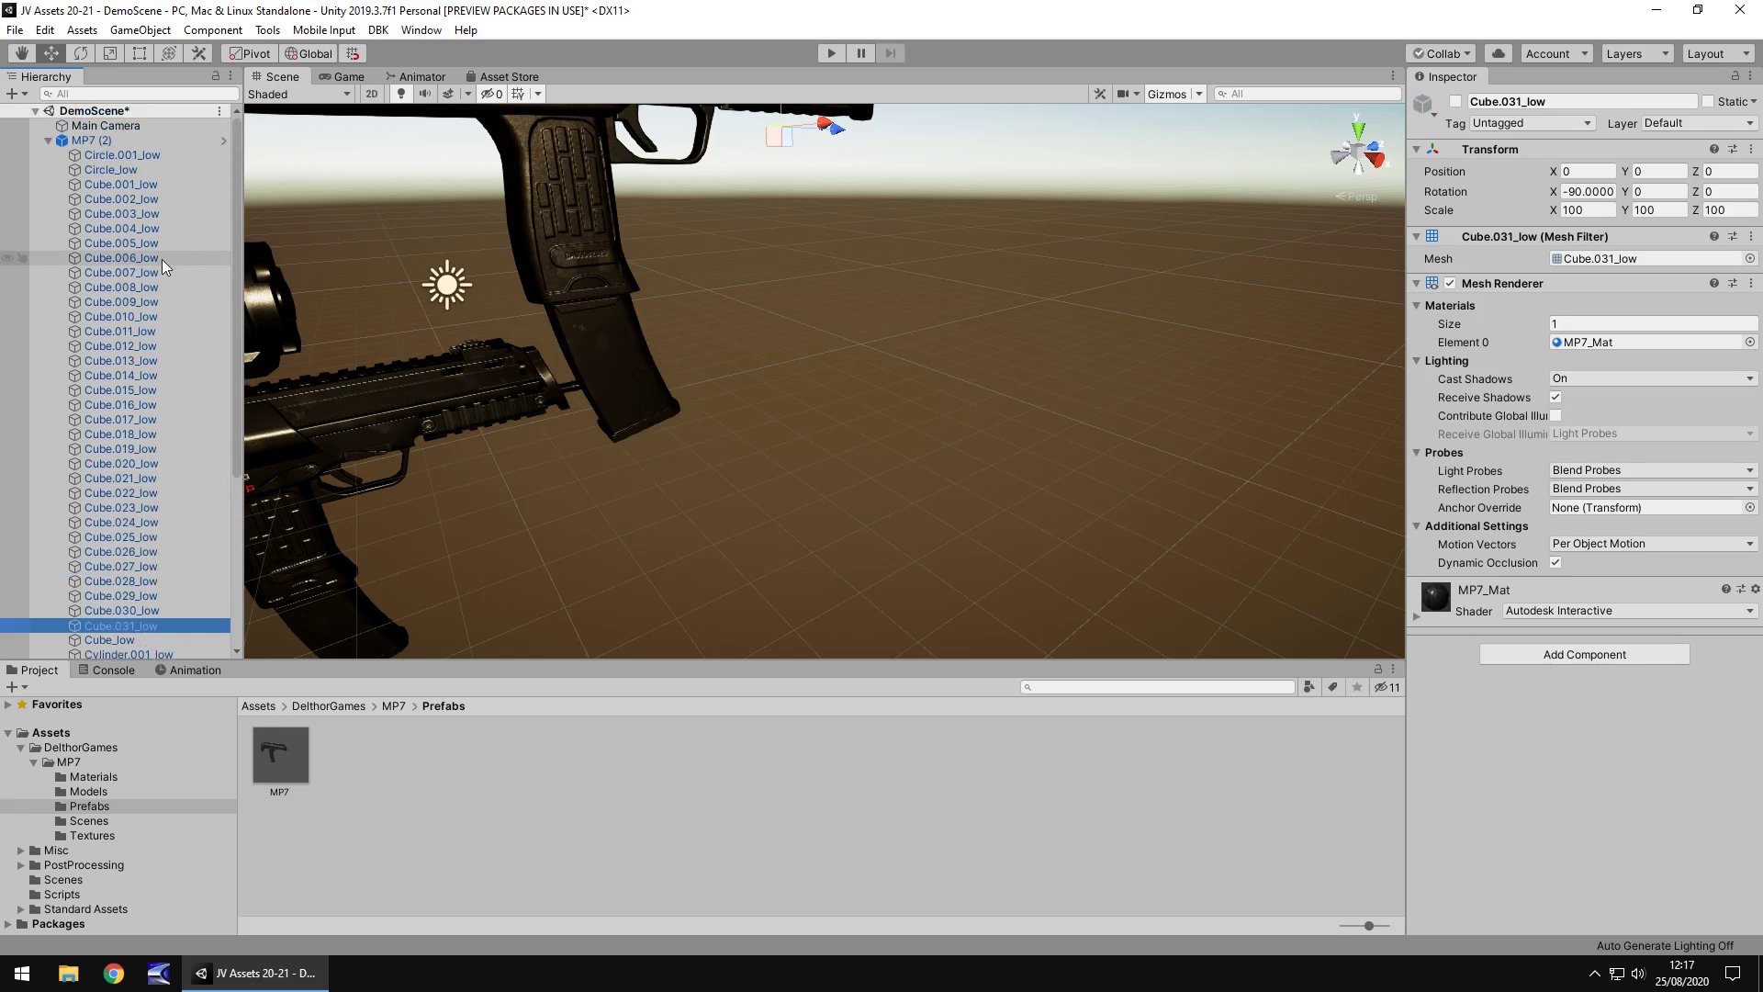
{"action": "left_click", "coordinate": [109, 142]}
{"action": "key", "text": "Delete"}
Select the trigger part of the suppressed MP7 (1) and examine it up close
{"action": "middle_click_drag", "start_coordinate": [459, 288], "coordinate": [531, 336]}
{"action": "left_click", "coordinate": [625, 340]}
{"action": "left_click", "coordinate": [625, 339]}
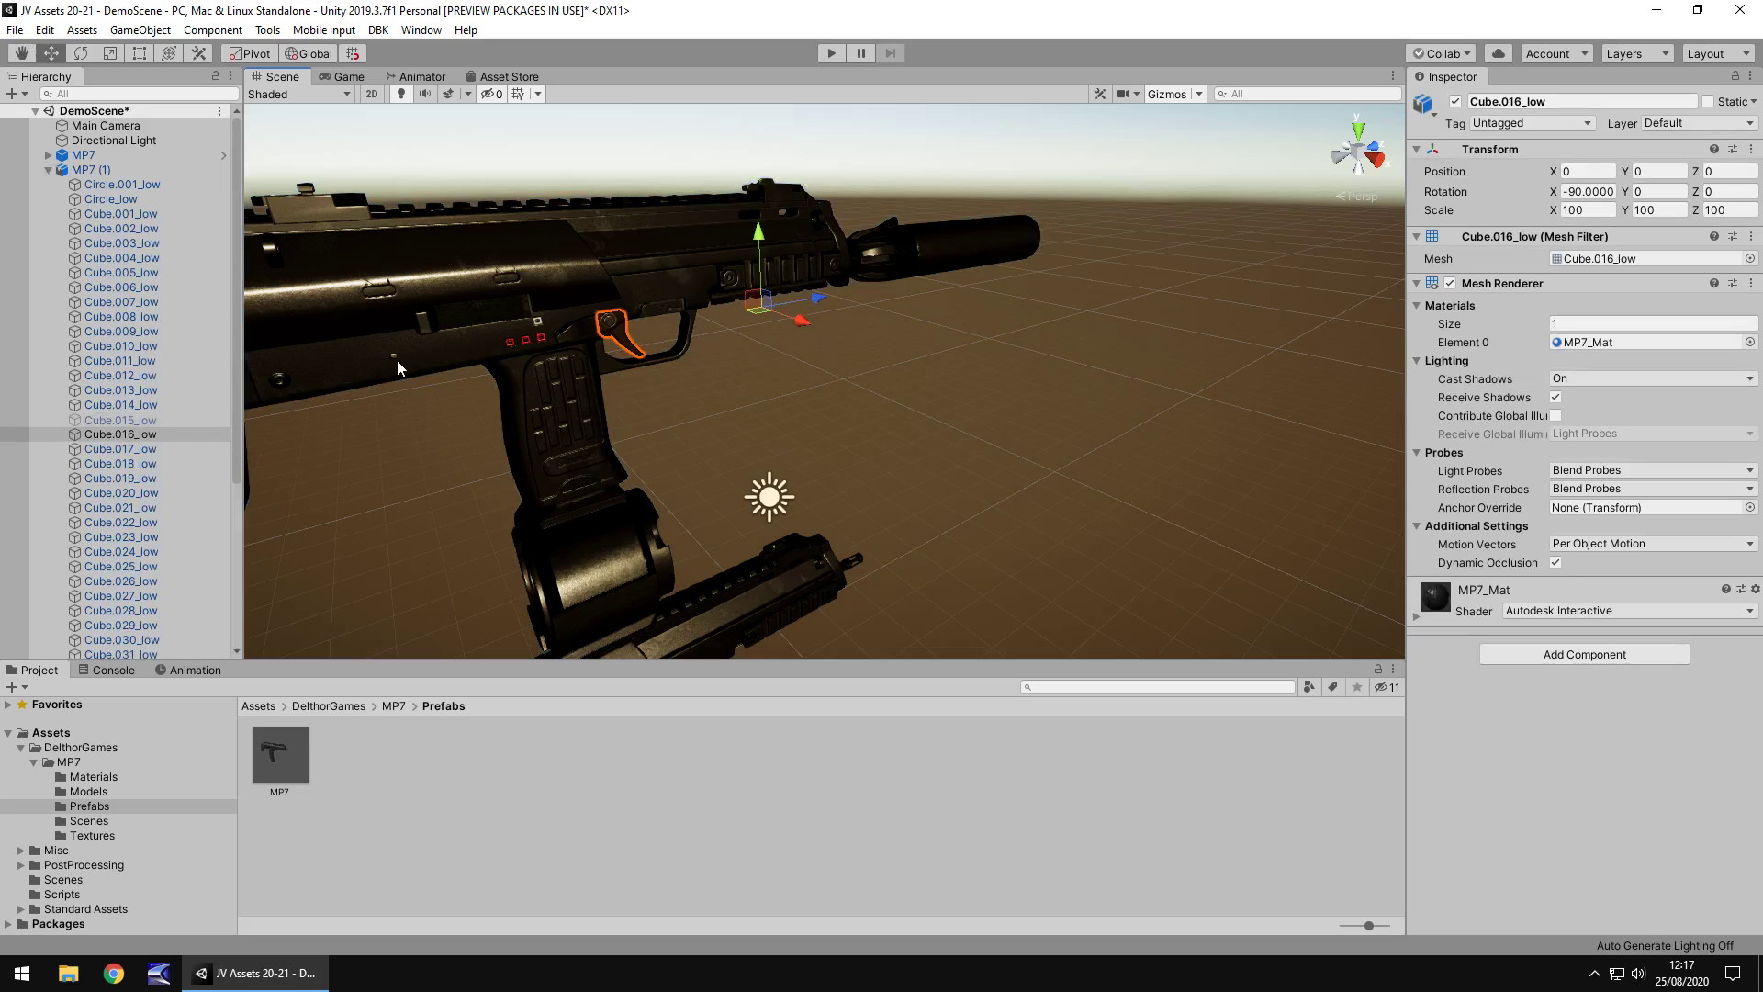
{"action": "middle_click_drag", "start_coordinate": [383, 397], "coordinate": [425, 391]}
{"action": "left_click_drag", "start_coordinate": [581, 361], "coordinate": [790, 350], "text": "alt"}
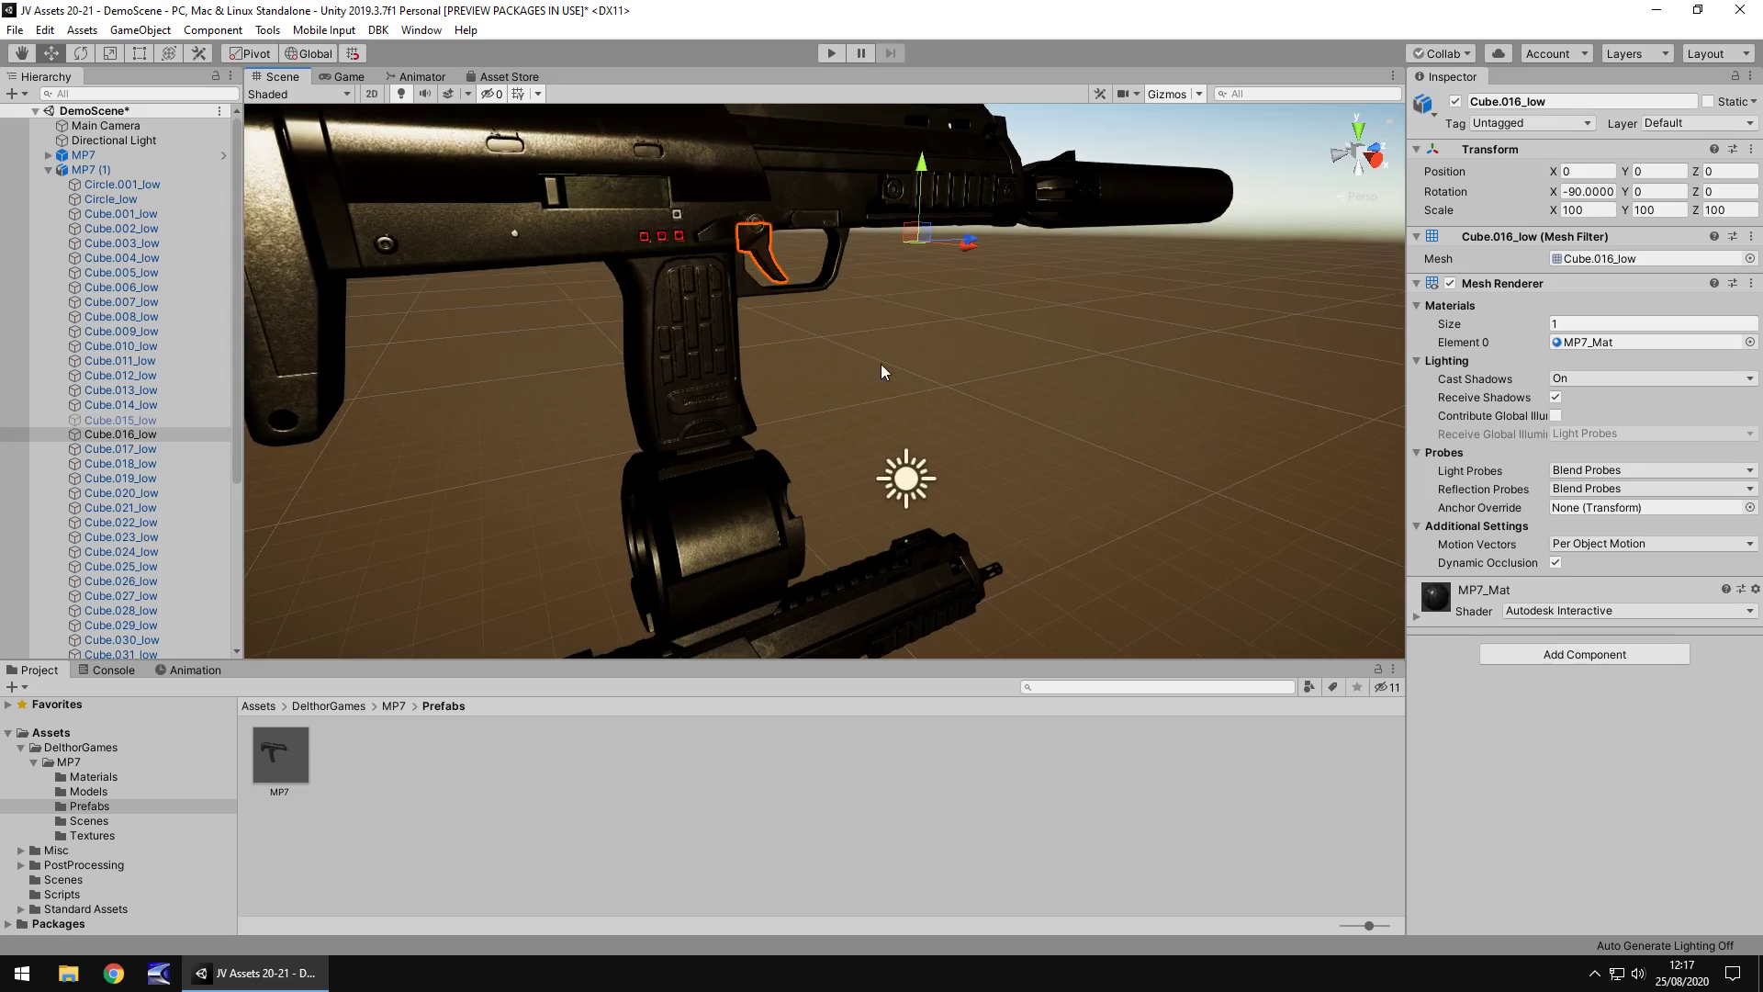
Collapse the MP7 (1) hierarchy and activate the Cube backdrop object behind the weapons
{"action": "left_click", "coordinate": [46, 171]}
{"action": "left_click", "coordinate": [85, 187]}
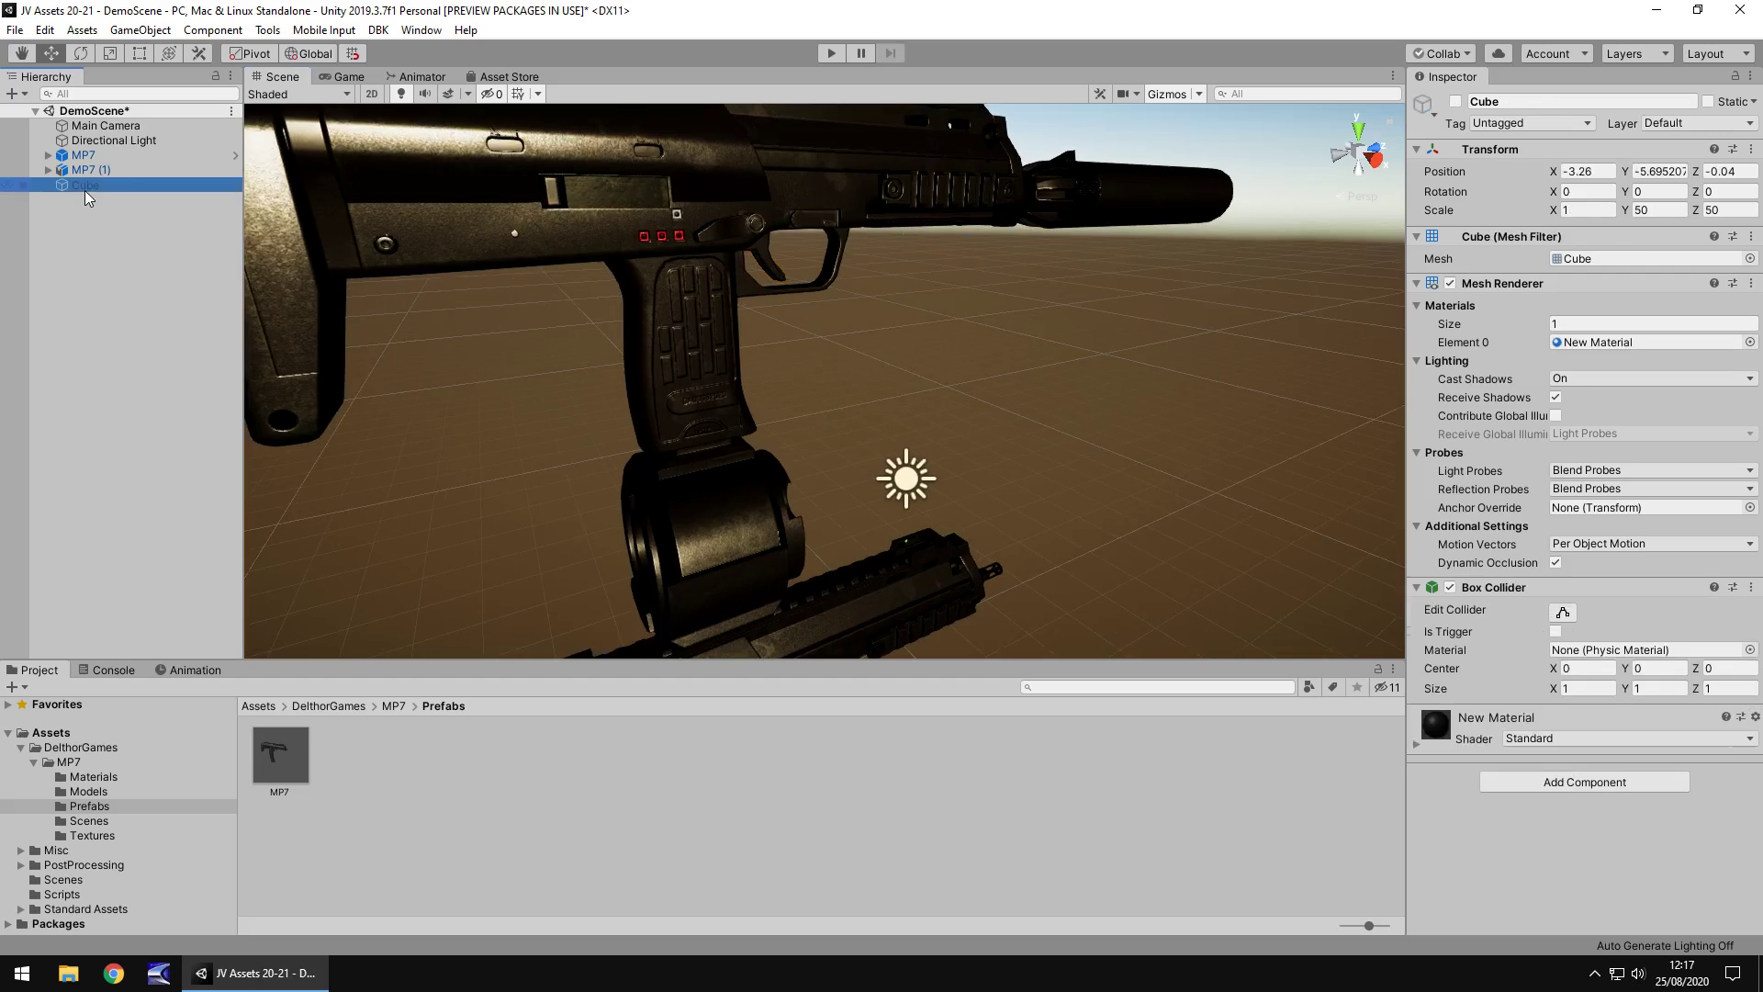
{"action": "left_click", "coordinate": [1456, 101]}
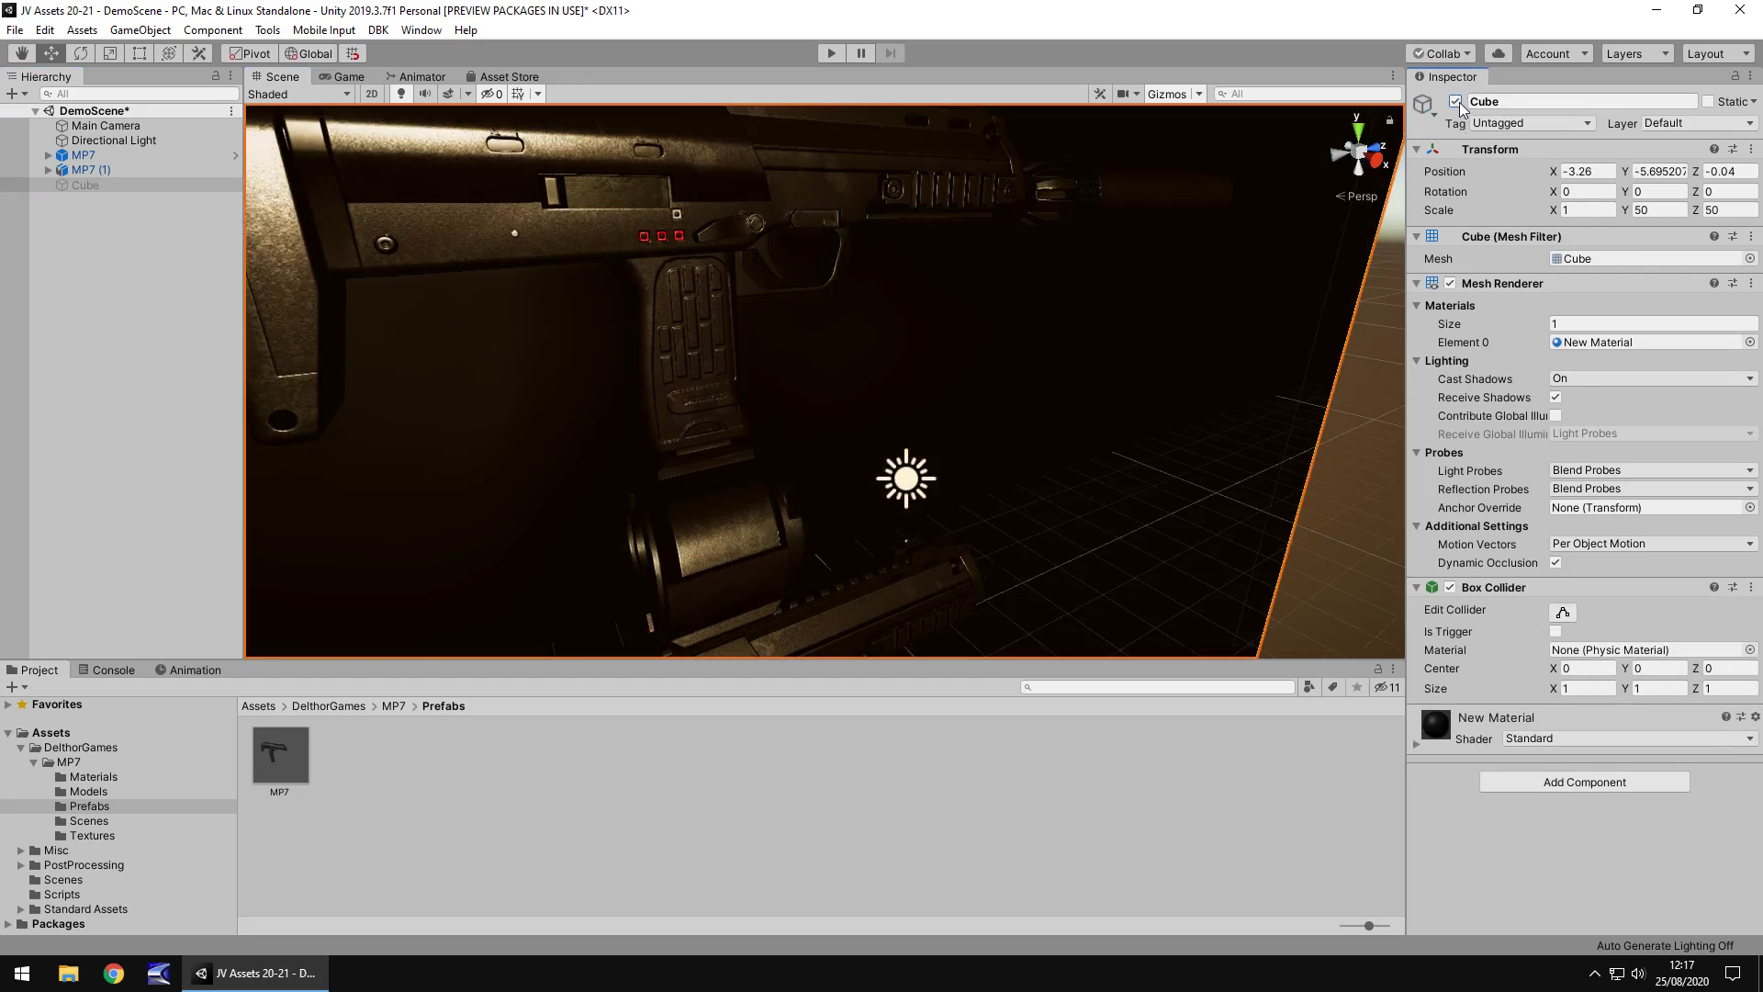
Review the Main Camera's components and check the weapons in the Game view, returning to the Scene view
{"action": "left_click", "coordinate": [103, 125]}
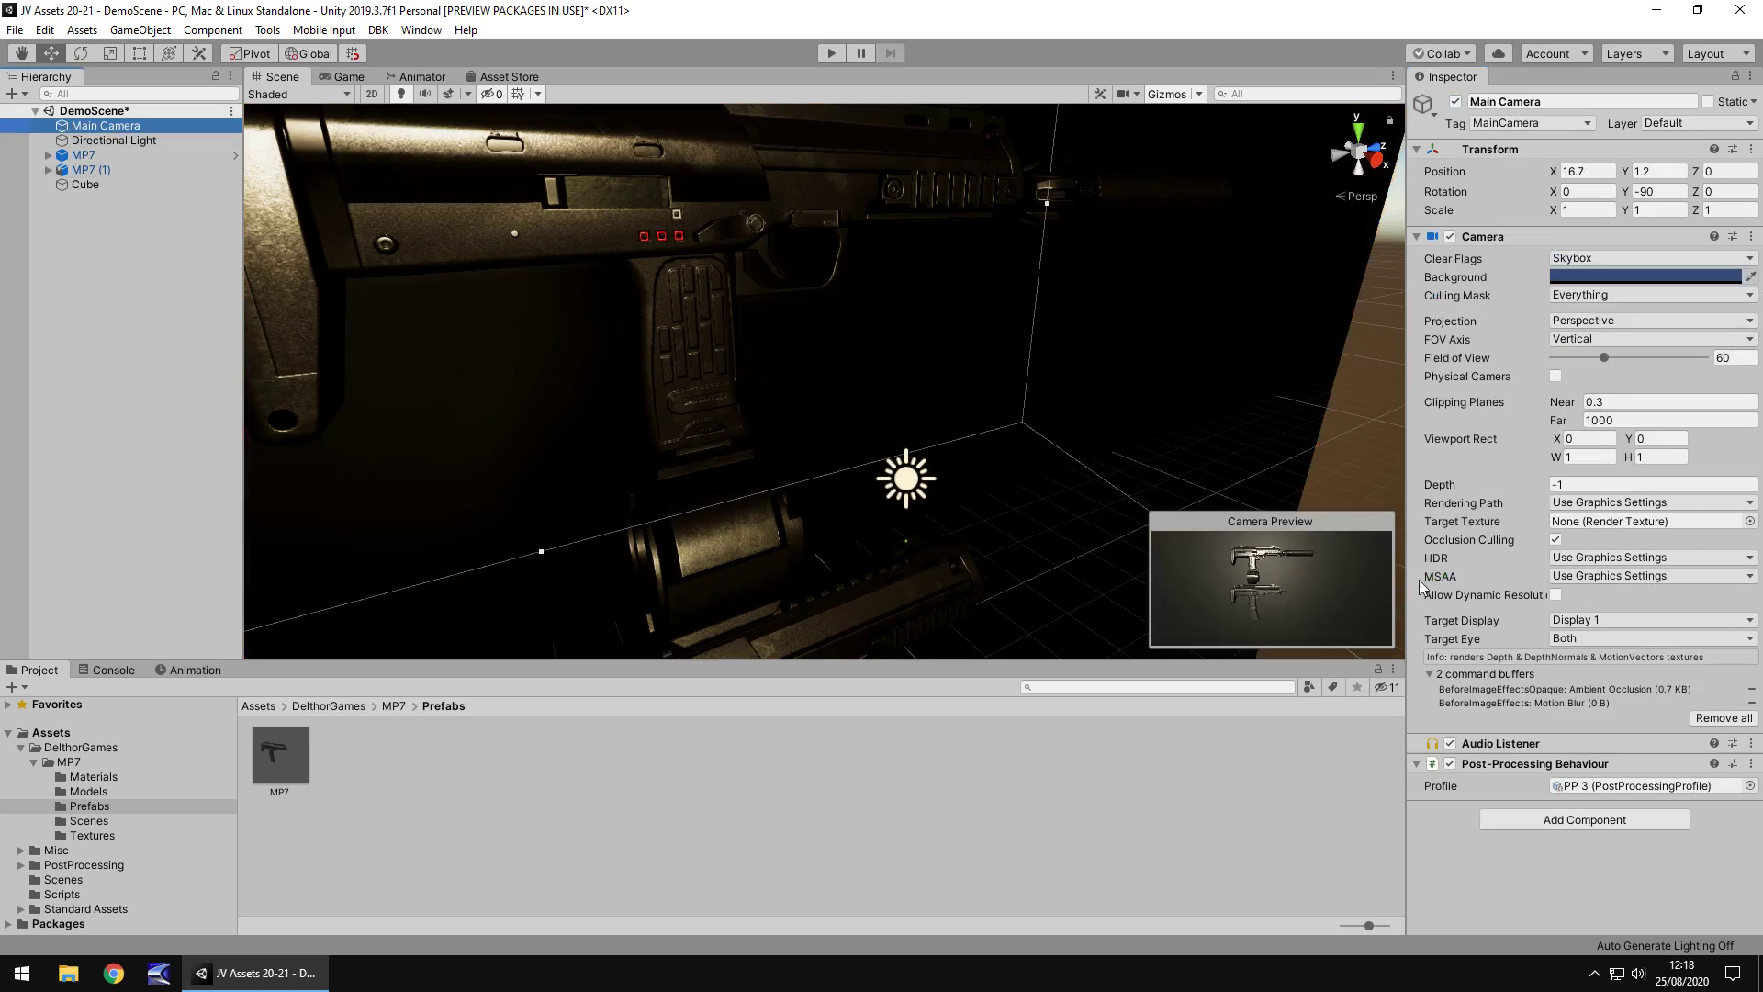
{"action": "left_click", "coordinate": [346, 77]}
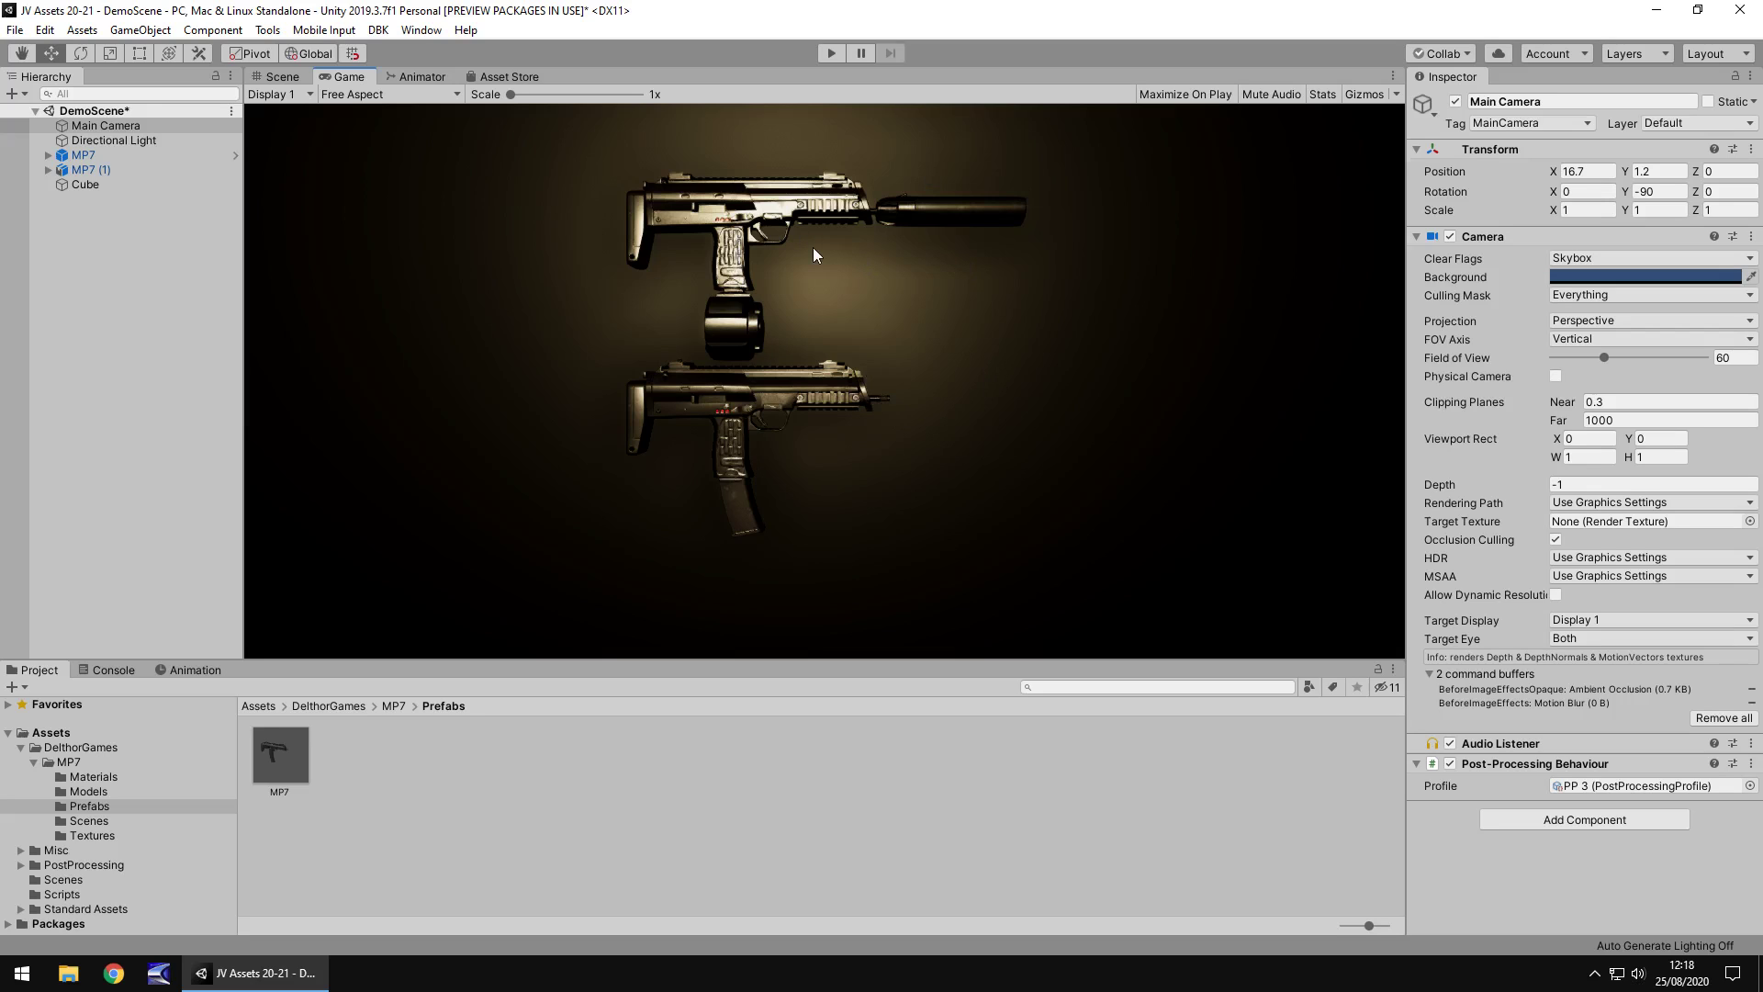
{"action": "left_click", "coordinate": [280, 76]}
{"action": "scroll", "coordinate": [698, 321], "scroll_direction": "down", "scroll_amount": 2}
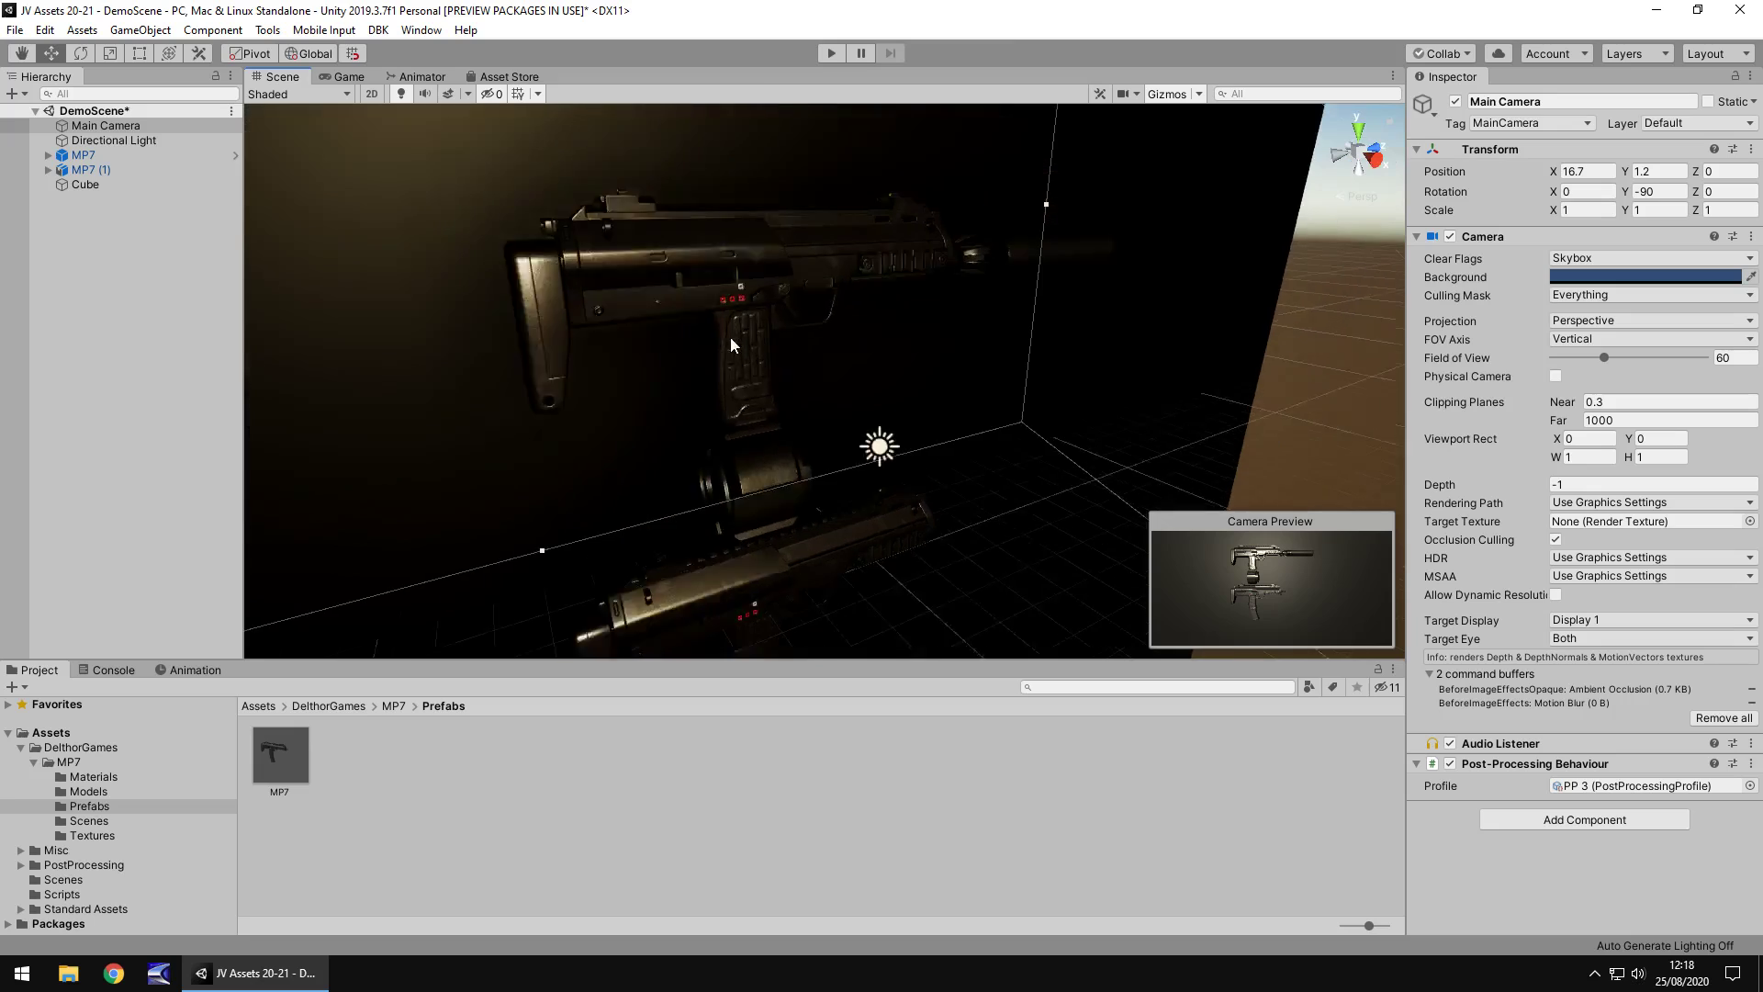
{"action": "scroll", "coordinate": [689, 340], "scroll_direction": "down", "scroll_amount": 2}
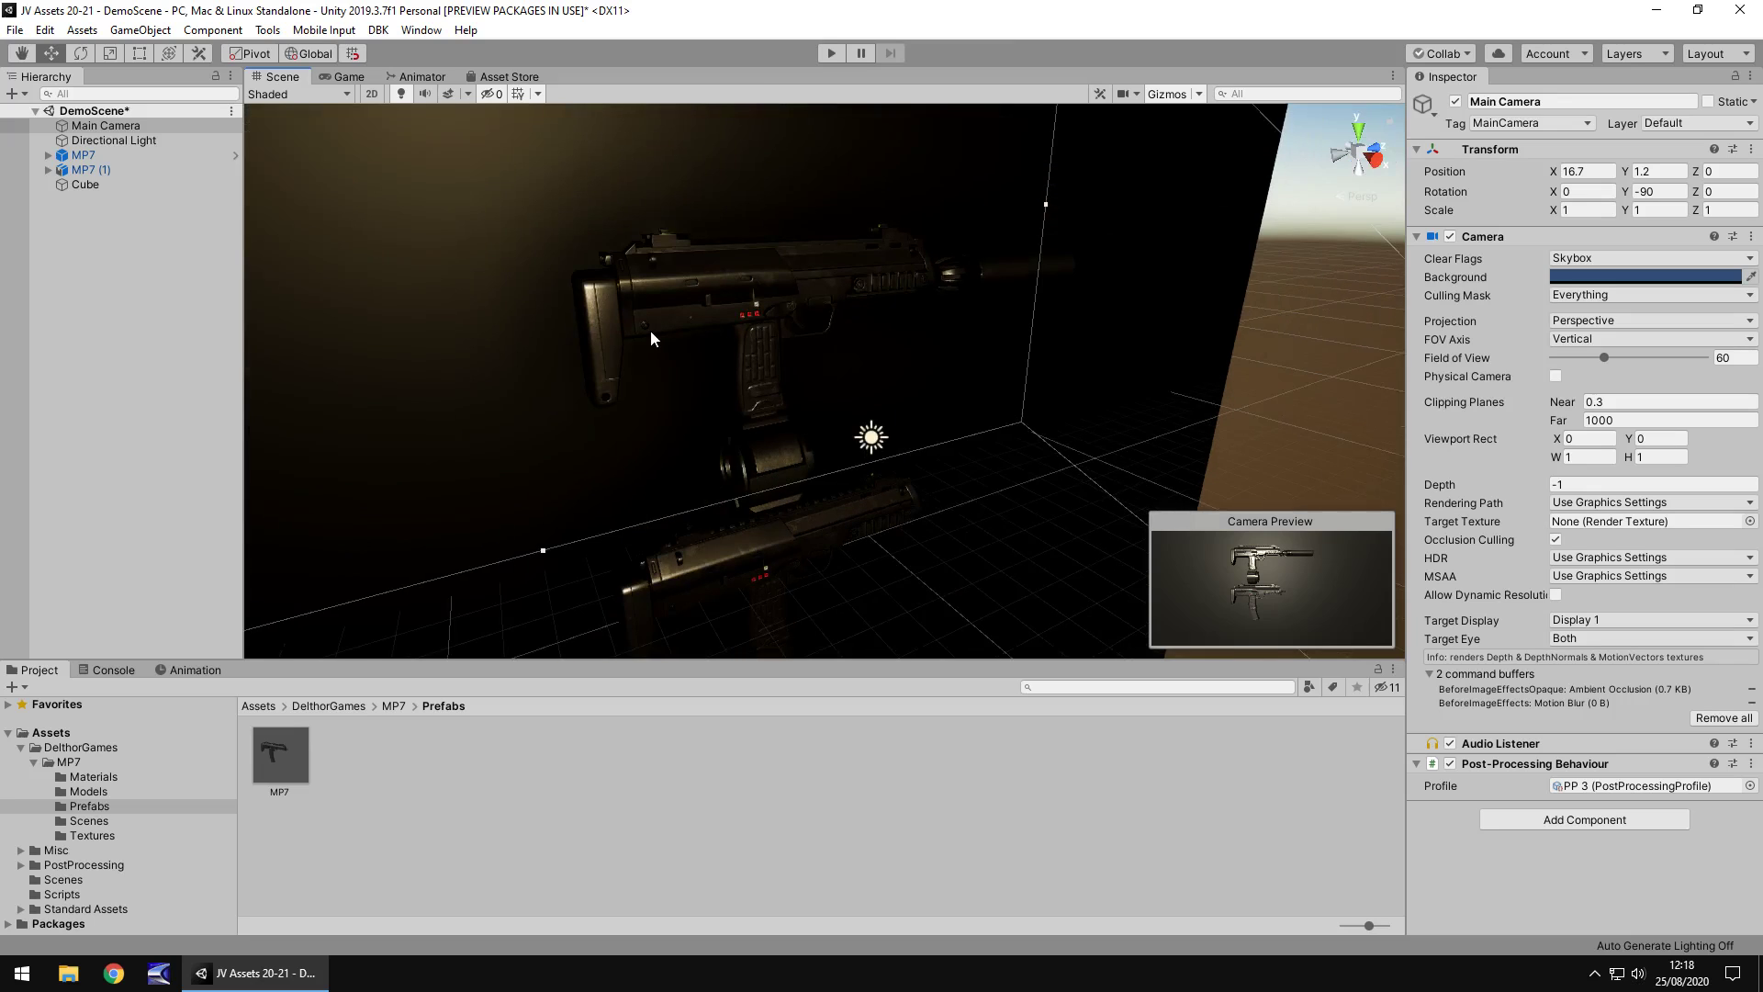
Look through the MP7 asset folders for materials, models, prefabs, scenes and textures, ending at Materials
{"action": "left_click", "coordinate": [81, 778]}
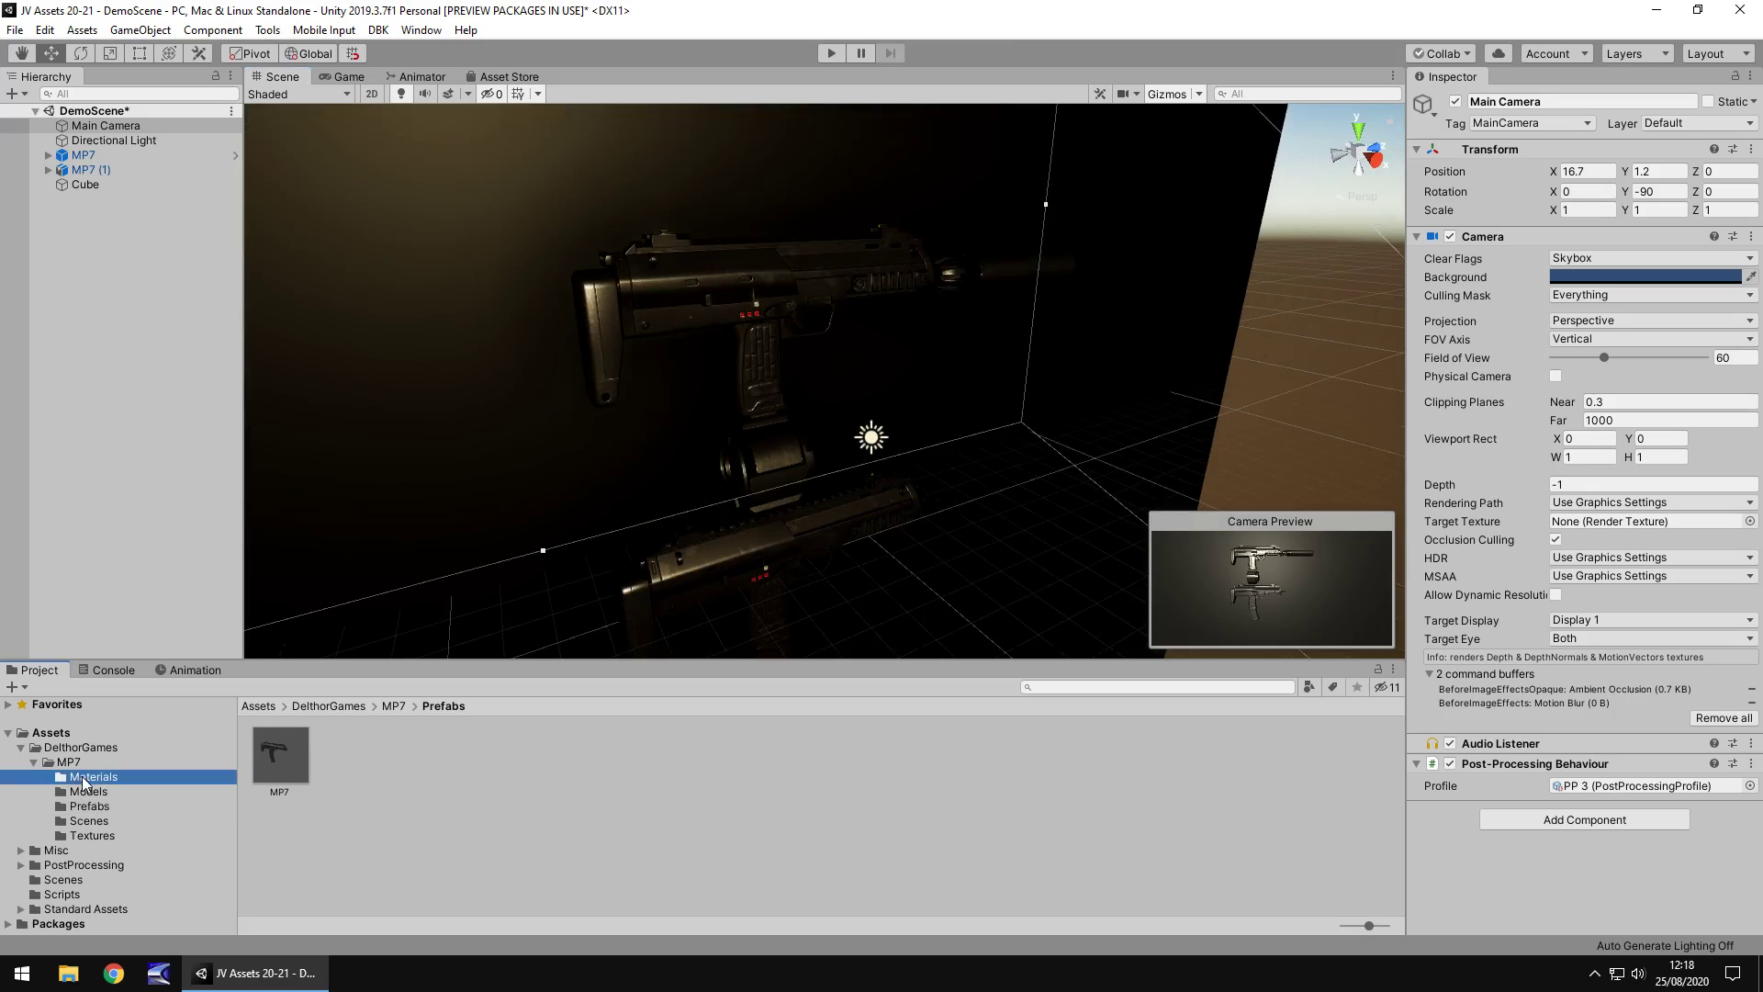
{"action": "key", "text": "Down"}
{"action": "key", "text": "Down"}
{"action": "key", "text": "Down"}
{"action": "key", "text": "Down"}
{"action": "key", "text": "Down"}
{"action": "key", "text": "Up"}
{"action": "key", "text": "Up"}
{"action": "key", "text": "Up"}
{"action": "key", "text": "Up"}
{"action": "key", "text": "Up"}
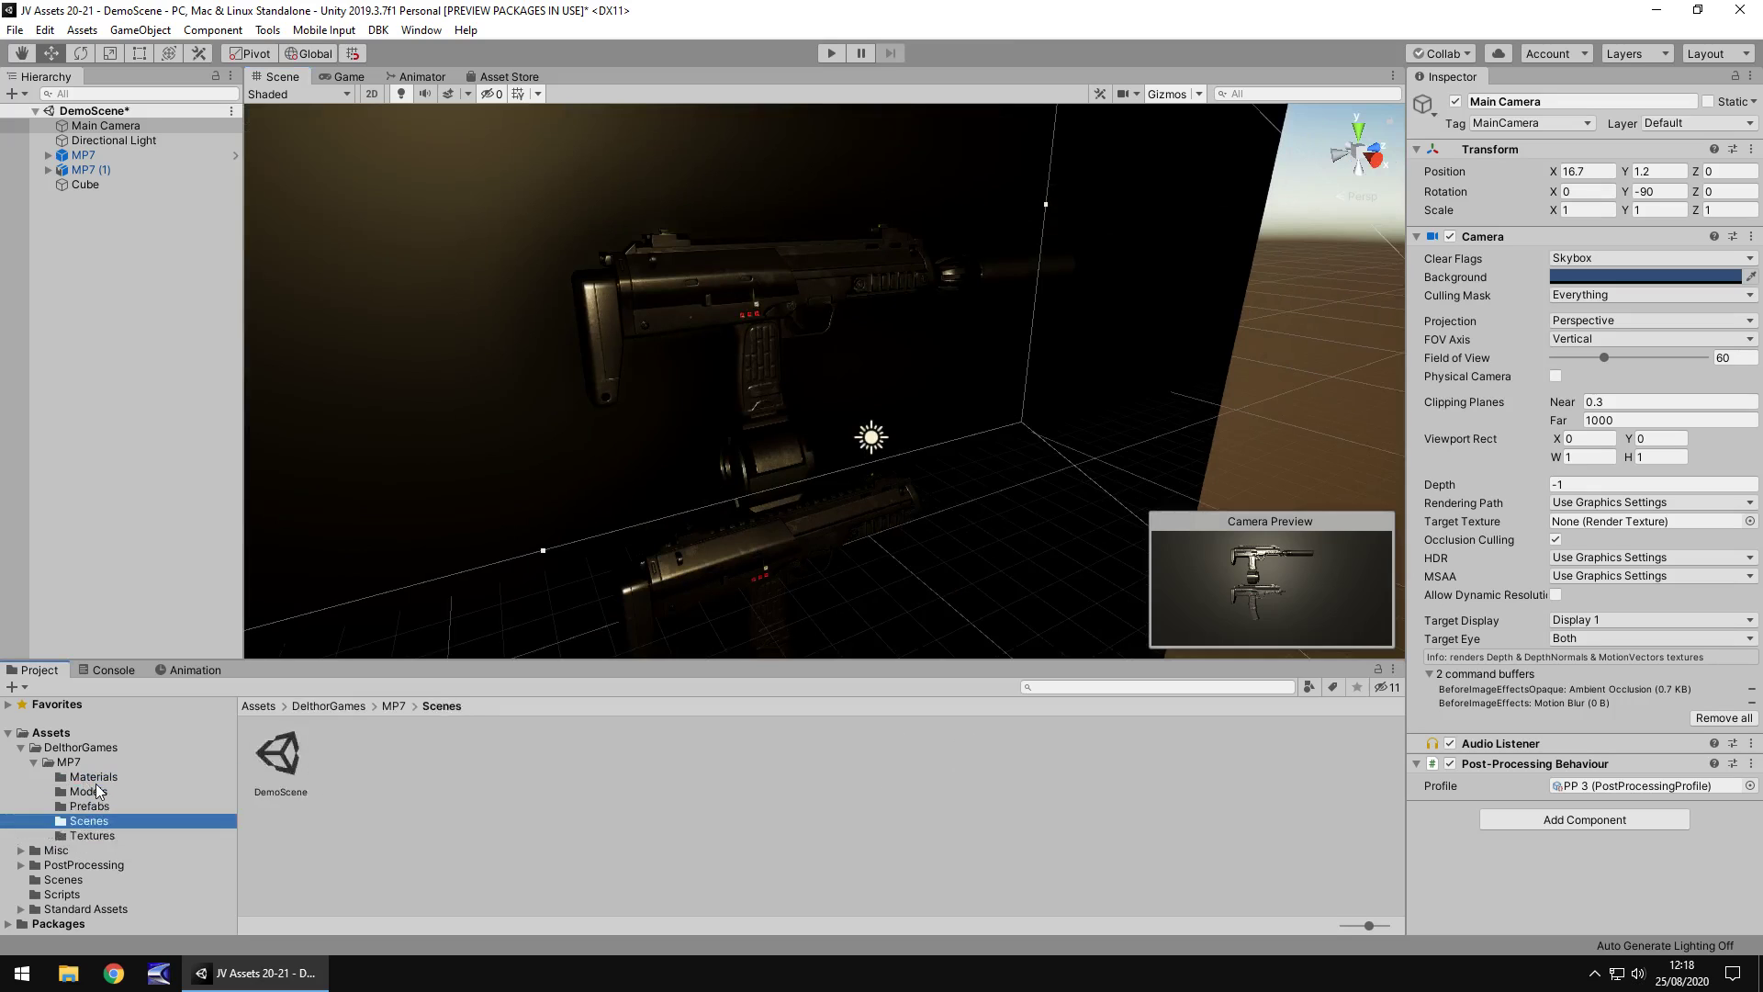
{"action": "key", "text": "Down"}
{"action": "key", "text": "Down"}
{"action": "key", "text": "Down"}
{"action": "key", "text": "Down"}
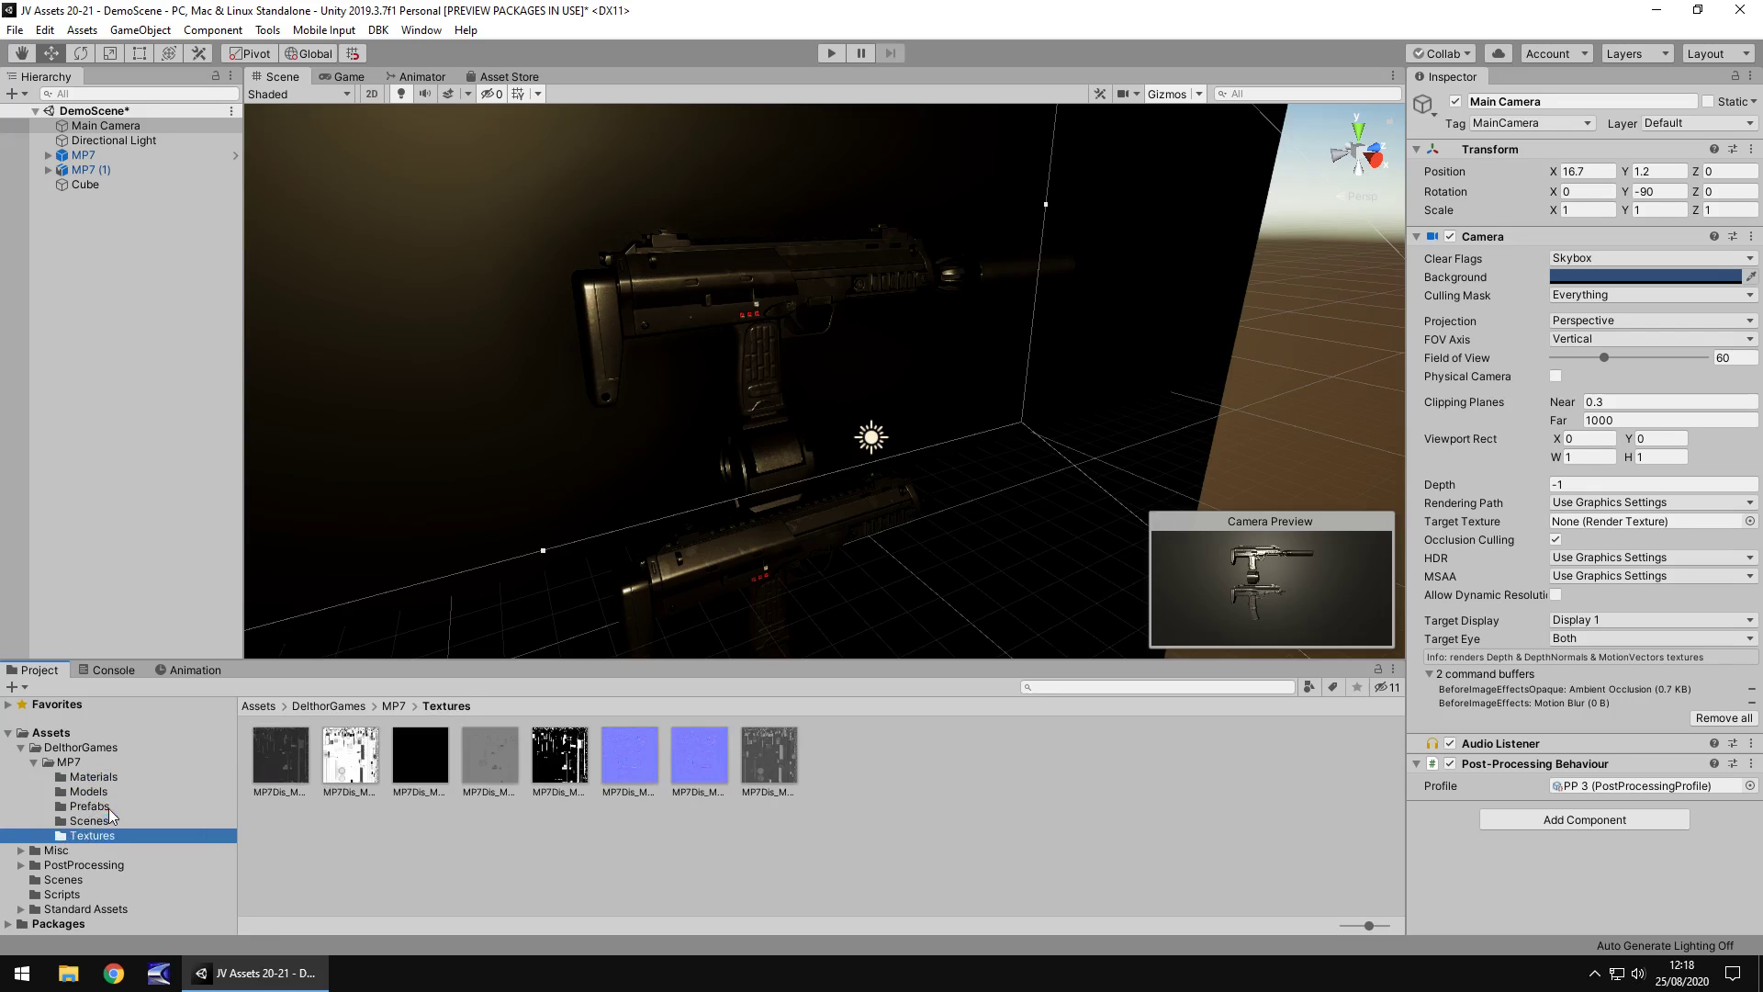
{"action": "key", "text": "Up"}
{"action": "key", "text": "Up"}
{"action": "key", "text": "Up"}
{"action": "key", "text": "Up"}
{"action": "key", "text": "Down"}
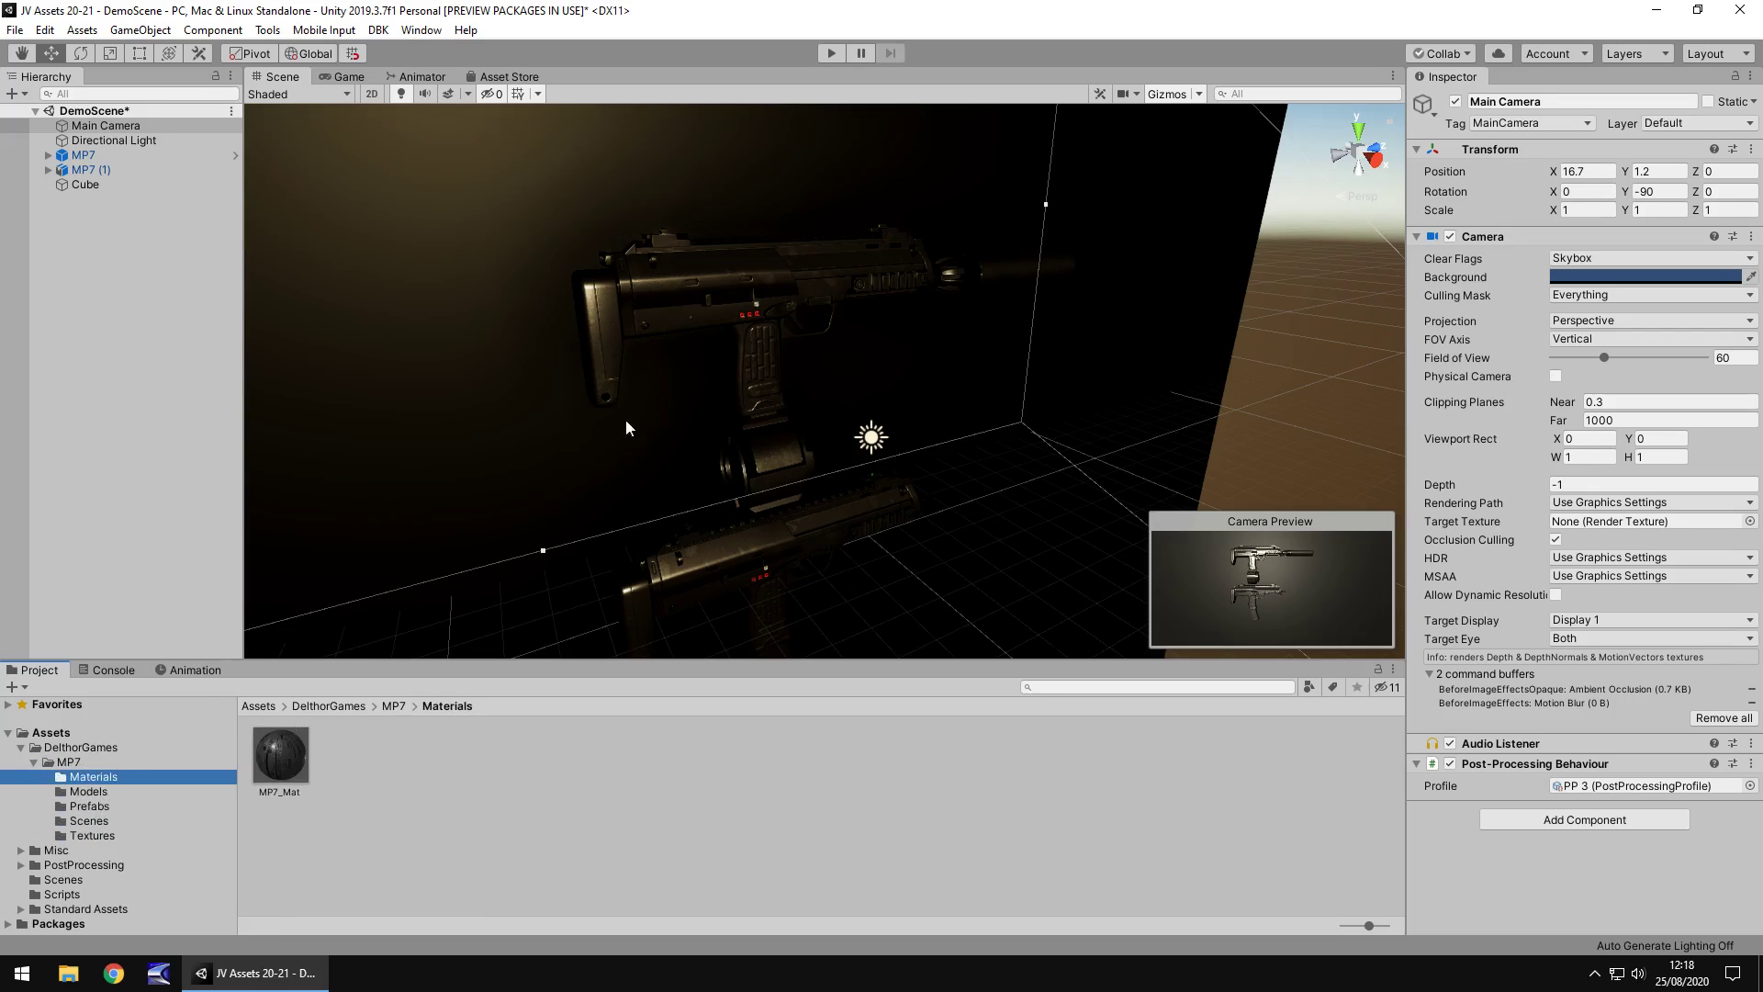
Examine the suppressed MP7 against the dark backdrop from different angles and distances
{"action": "middle_click_drag", "start_coordinate": [958, 402], "coordinate": [932, 389]}
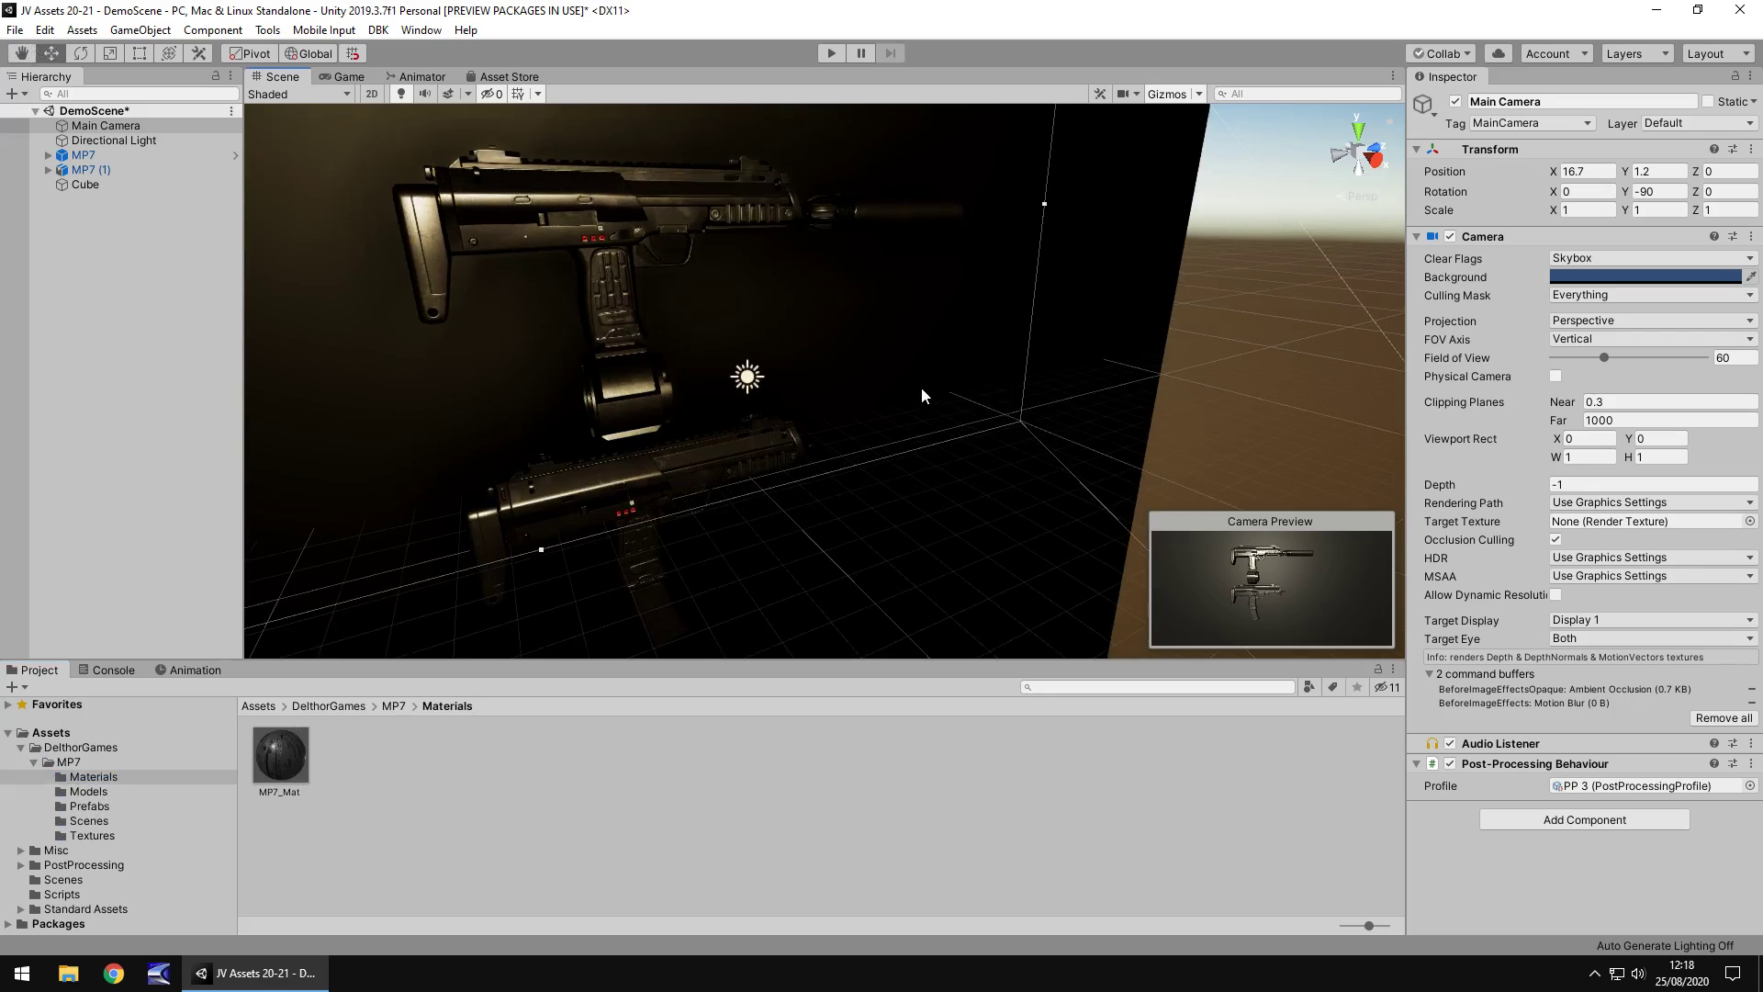
{"action": "right_click_drag", "start_coordinate": [891, 294], "coordinate": [808, 253]}
{"action": "scroll", "coordinate": [654, 286], "scroll_direction": "up", "scroll_amount": 3}
{"action": "right_click_drag", "start_coordinate": [711, 365], "coordinate": [853, 331]}
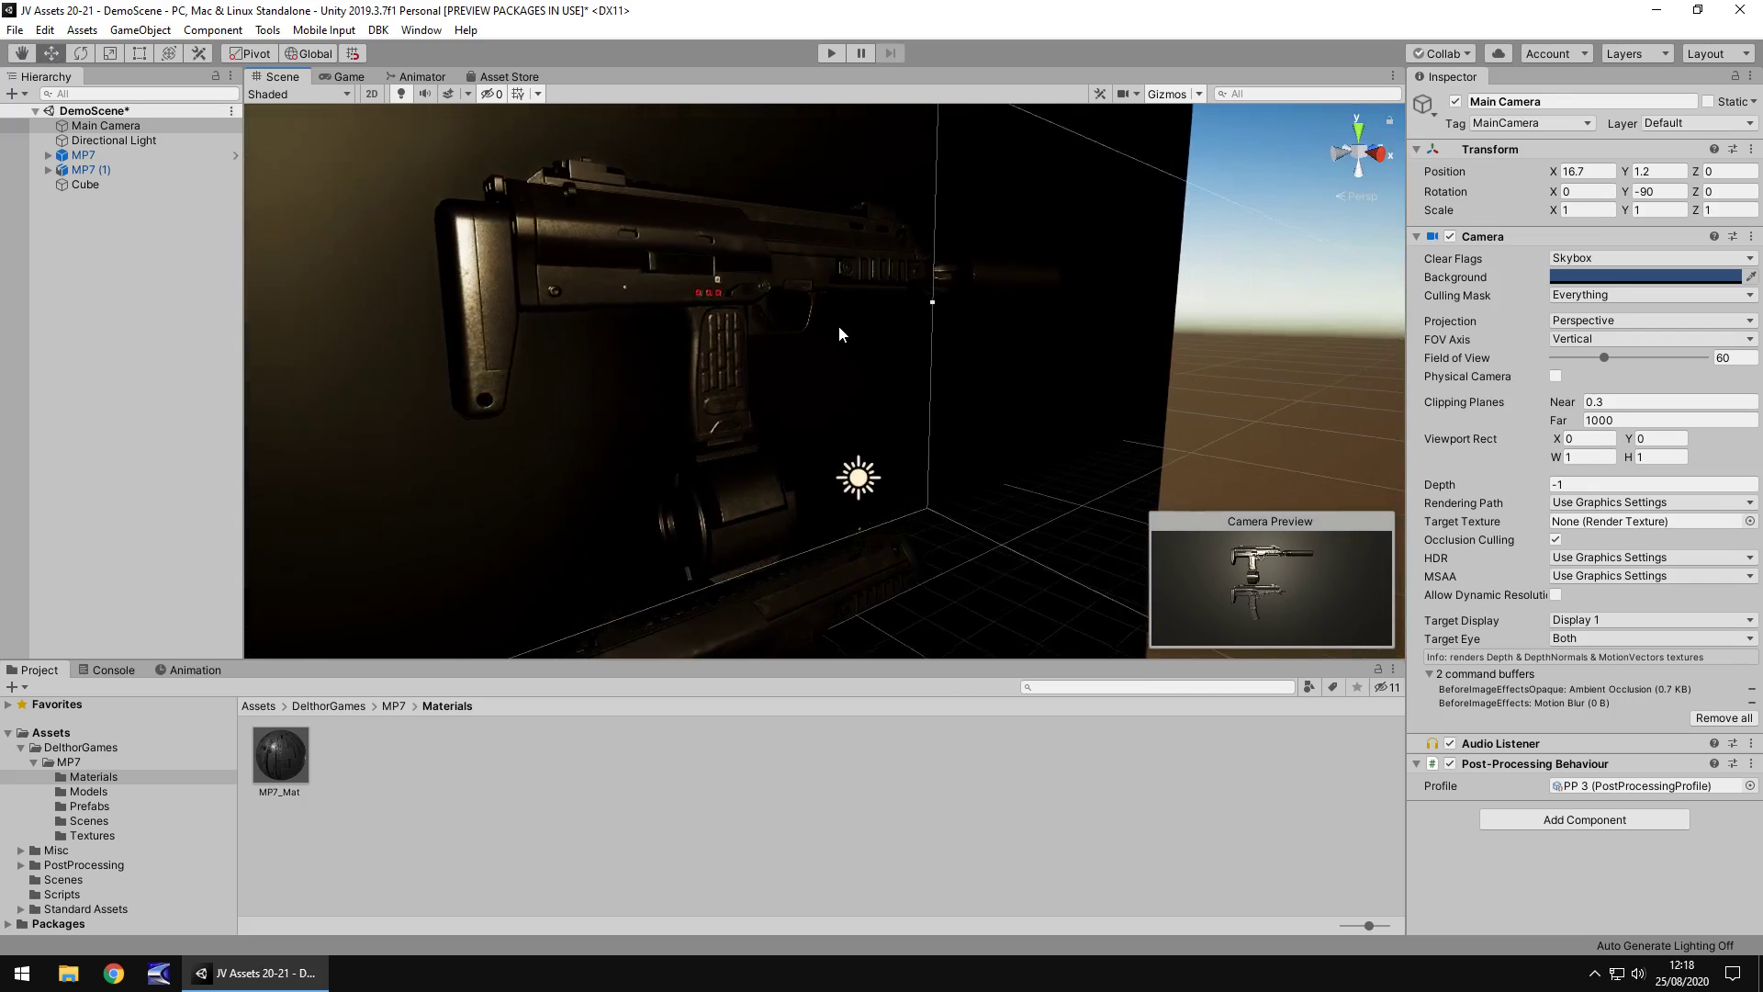
{"action": "scroll", "coordinate": [840, 325], "scroll_direction": "down", "scroll_amount": 2}
{"action": "scroll", "coordinate": [840, 325], "scroll_direction": "up", "scroll_amount": 2}
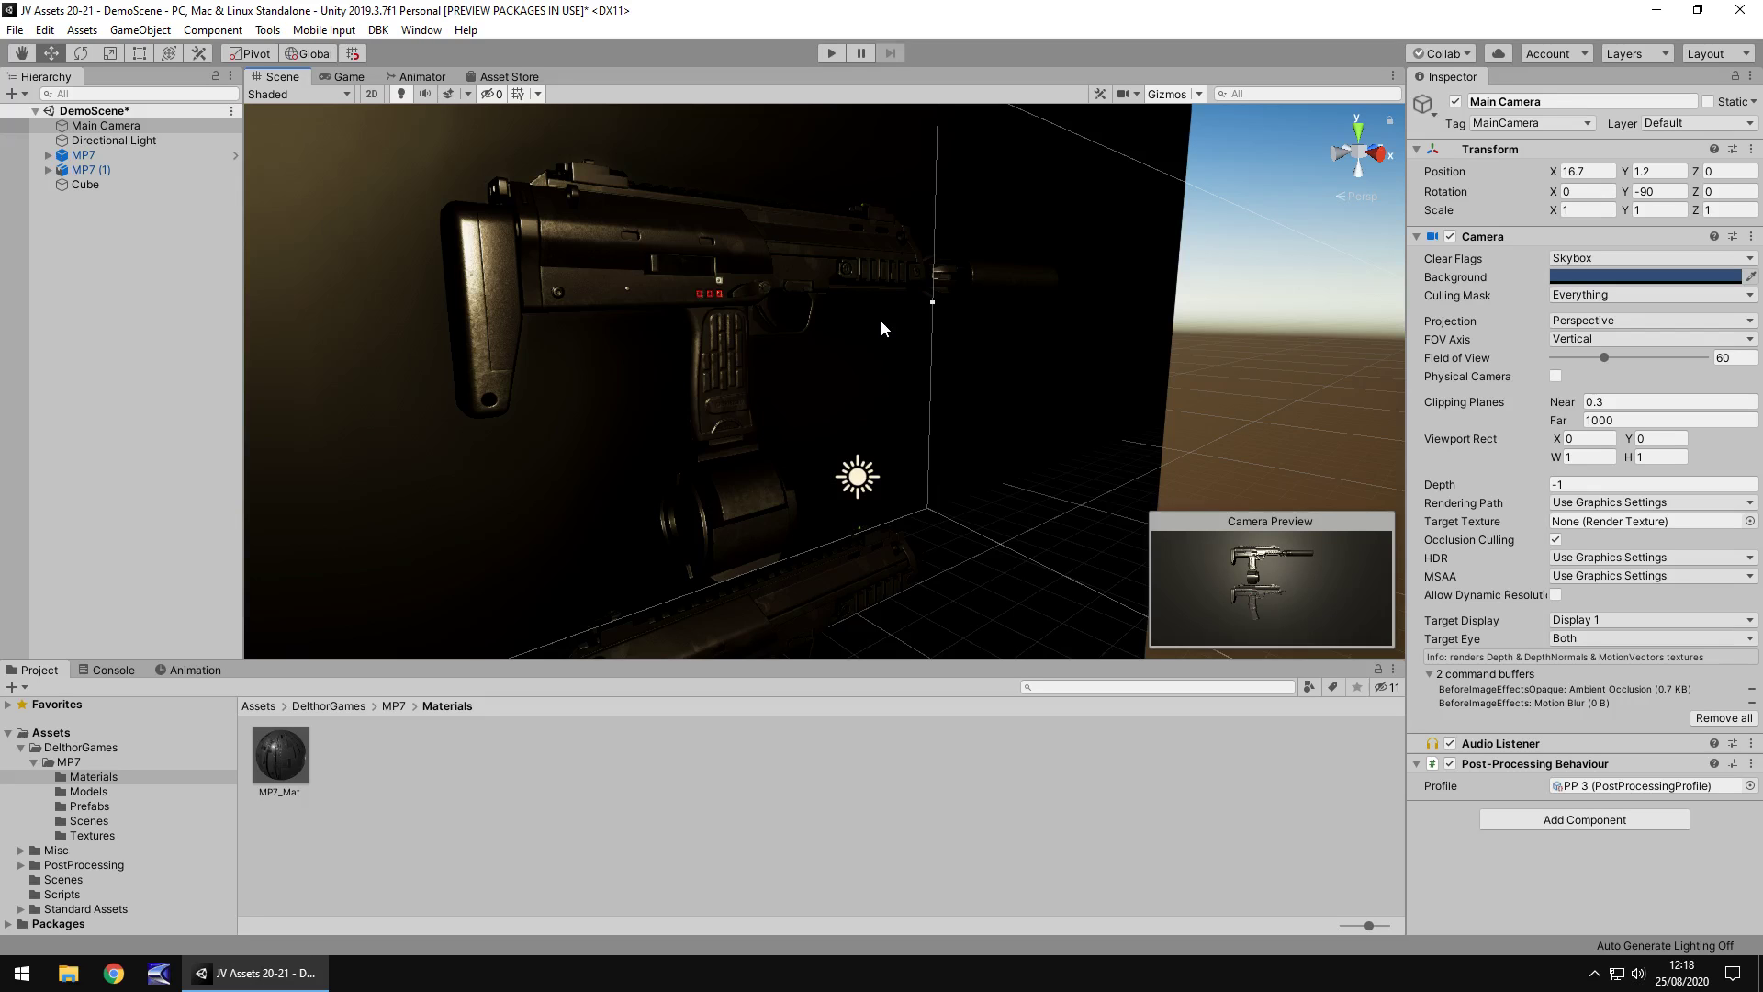
{"action": "key", "text": "Left"}
{"action": "key", "text": "Right"}
{"action": "key", "text": "Right"}
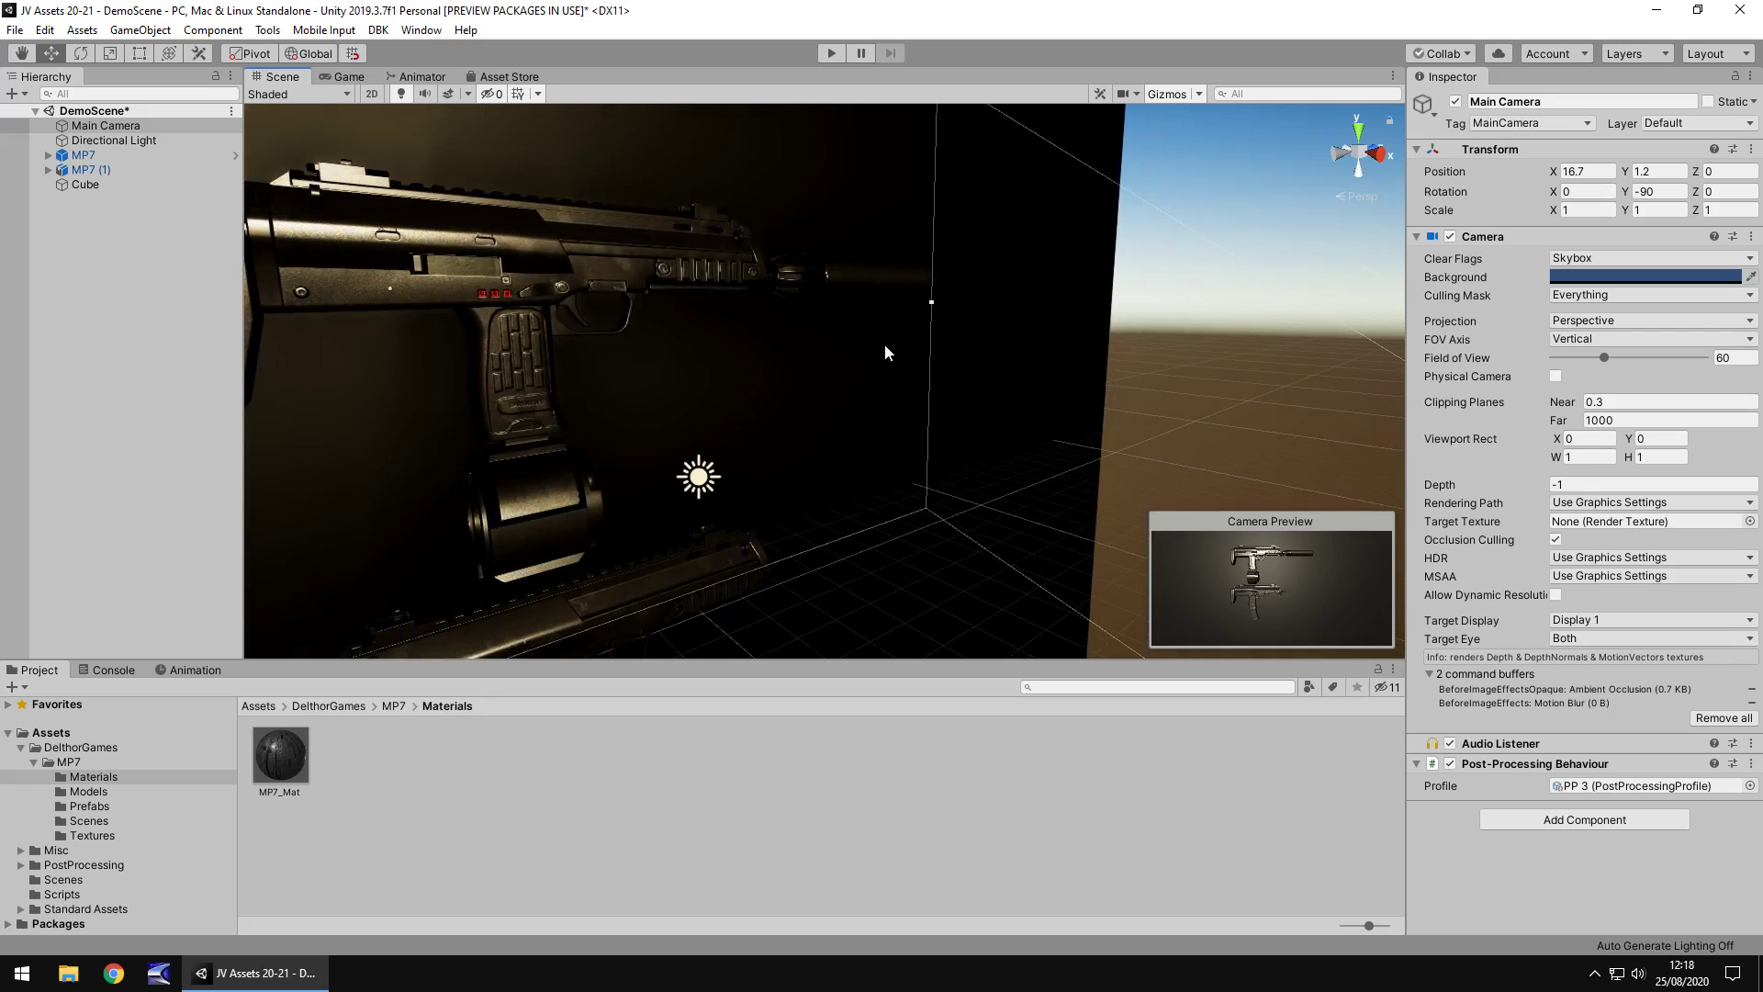
{"action": "key", "text": "Left"}
{"action": "key", "text": "Right"}
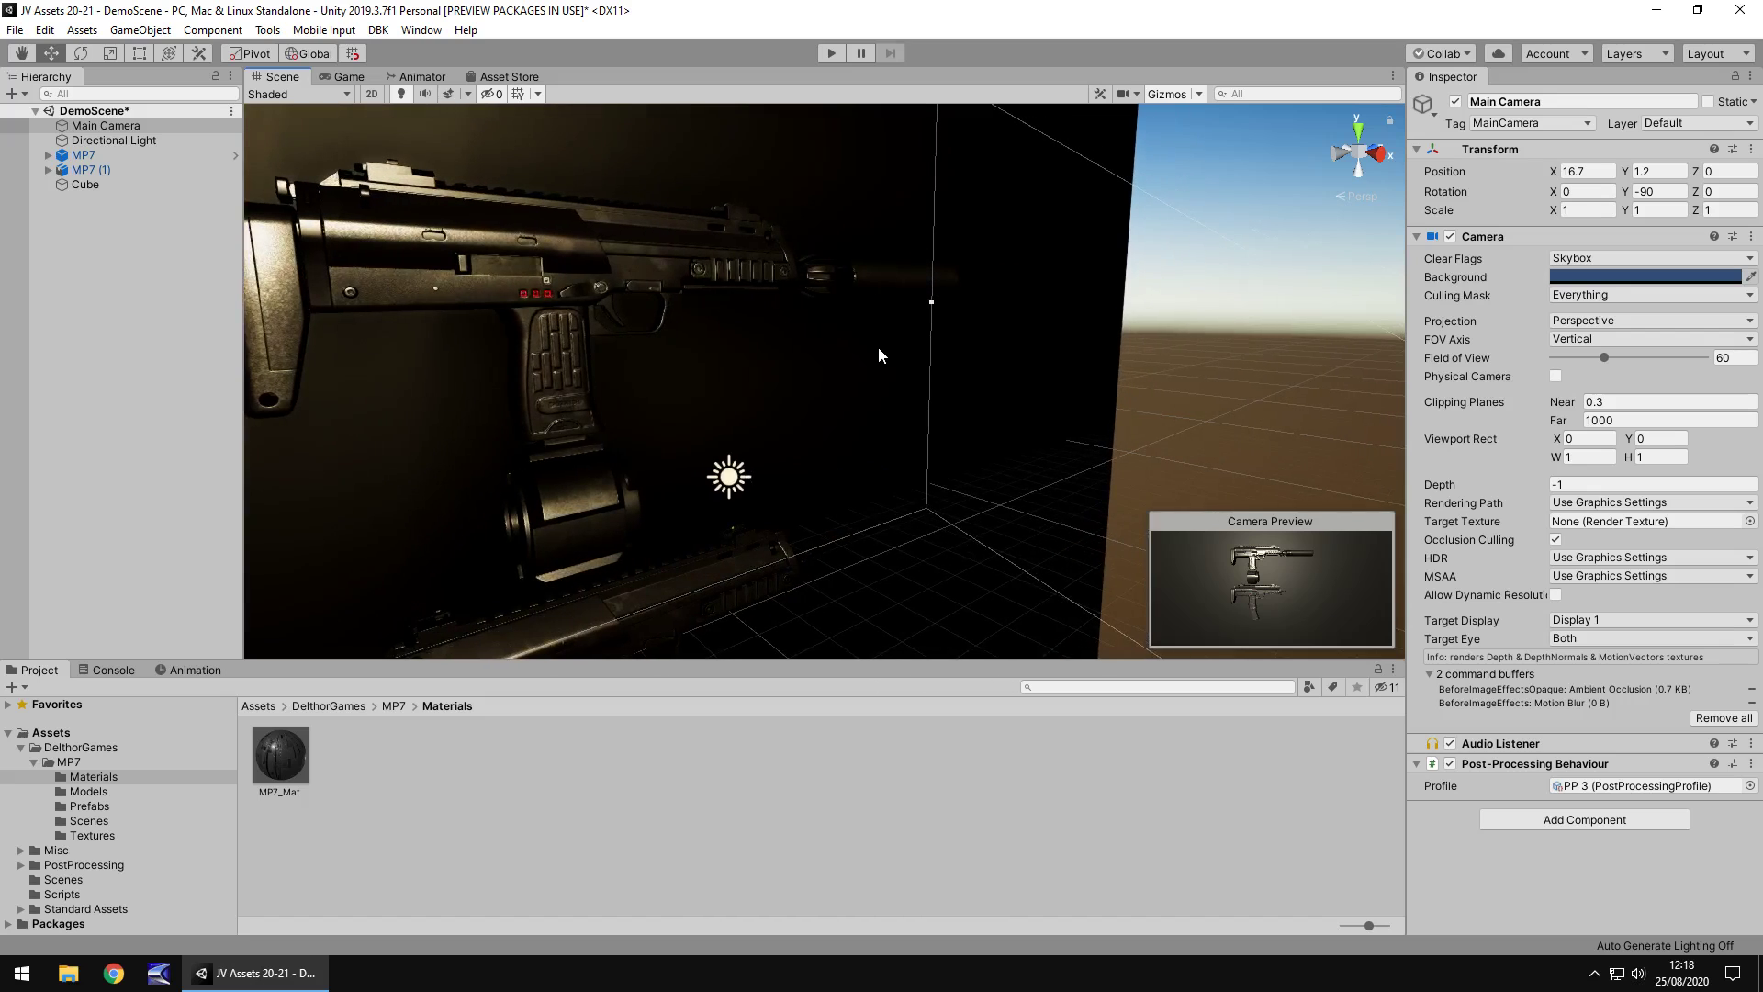
{"action": "key", "text": "Left"}
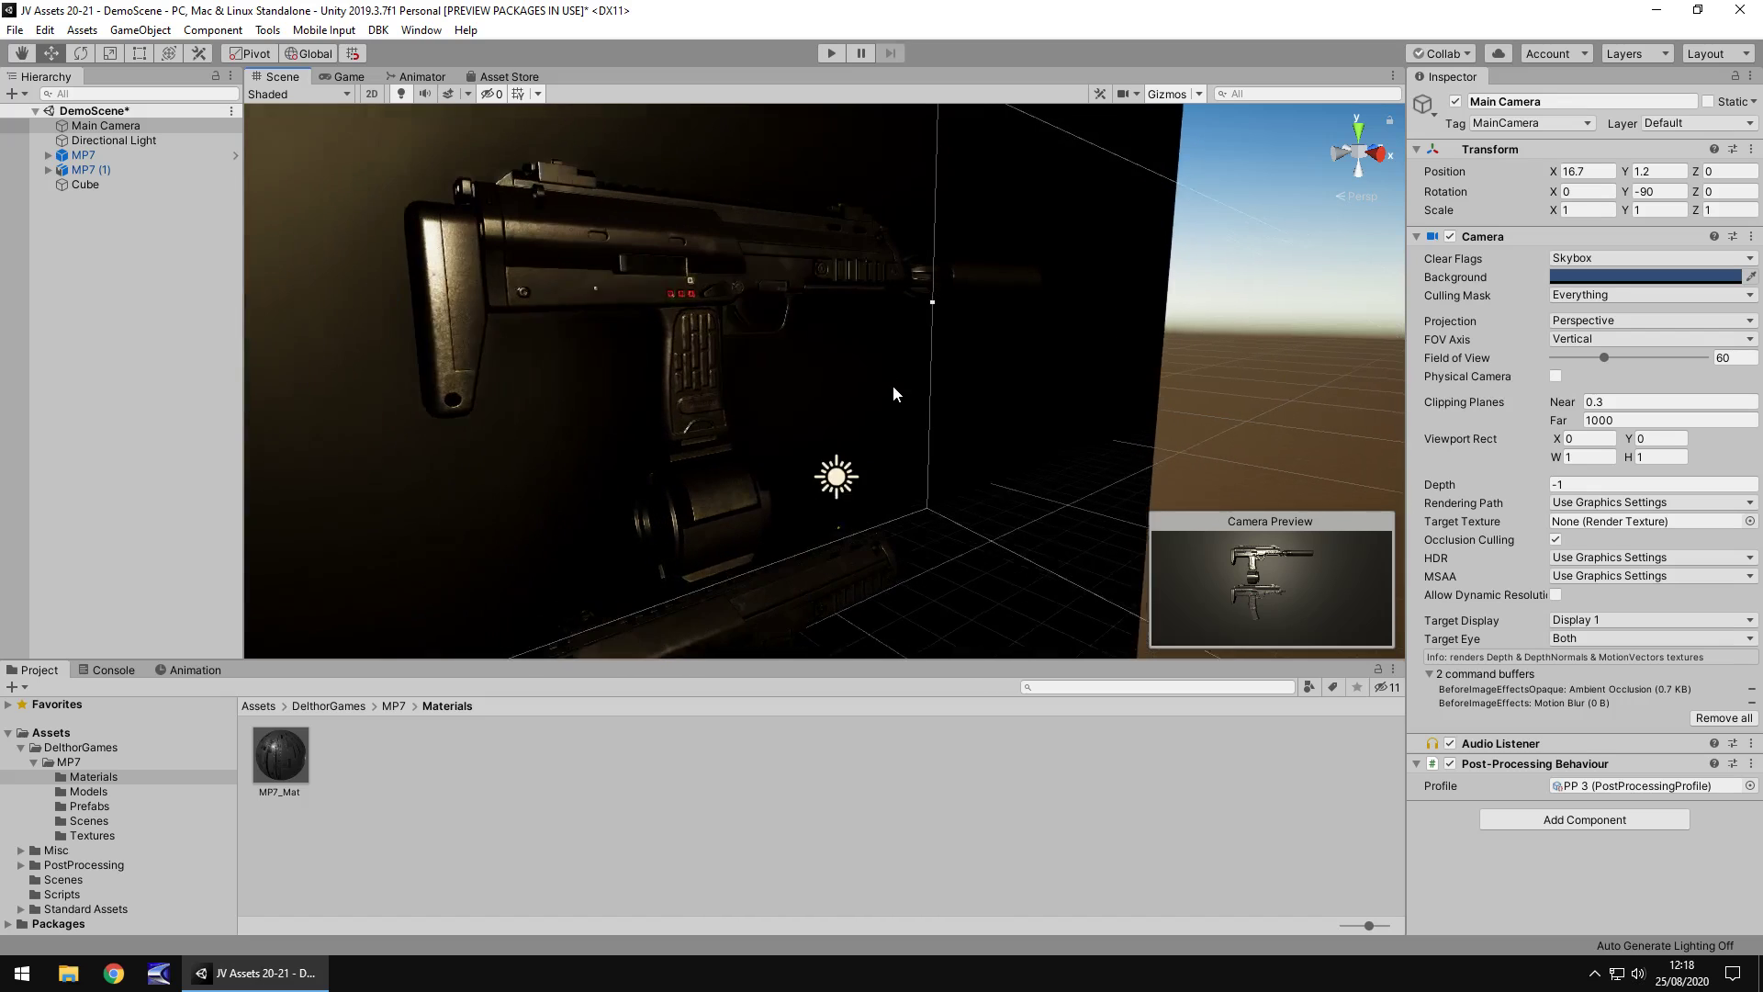
{"action": "right_click_drag", "start_coordinate": [586, 235], "coordinate": [504, 222]}
{"action": "key", "text": "Right"}
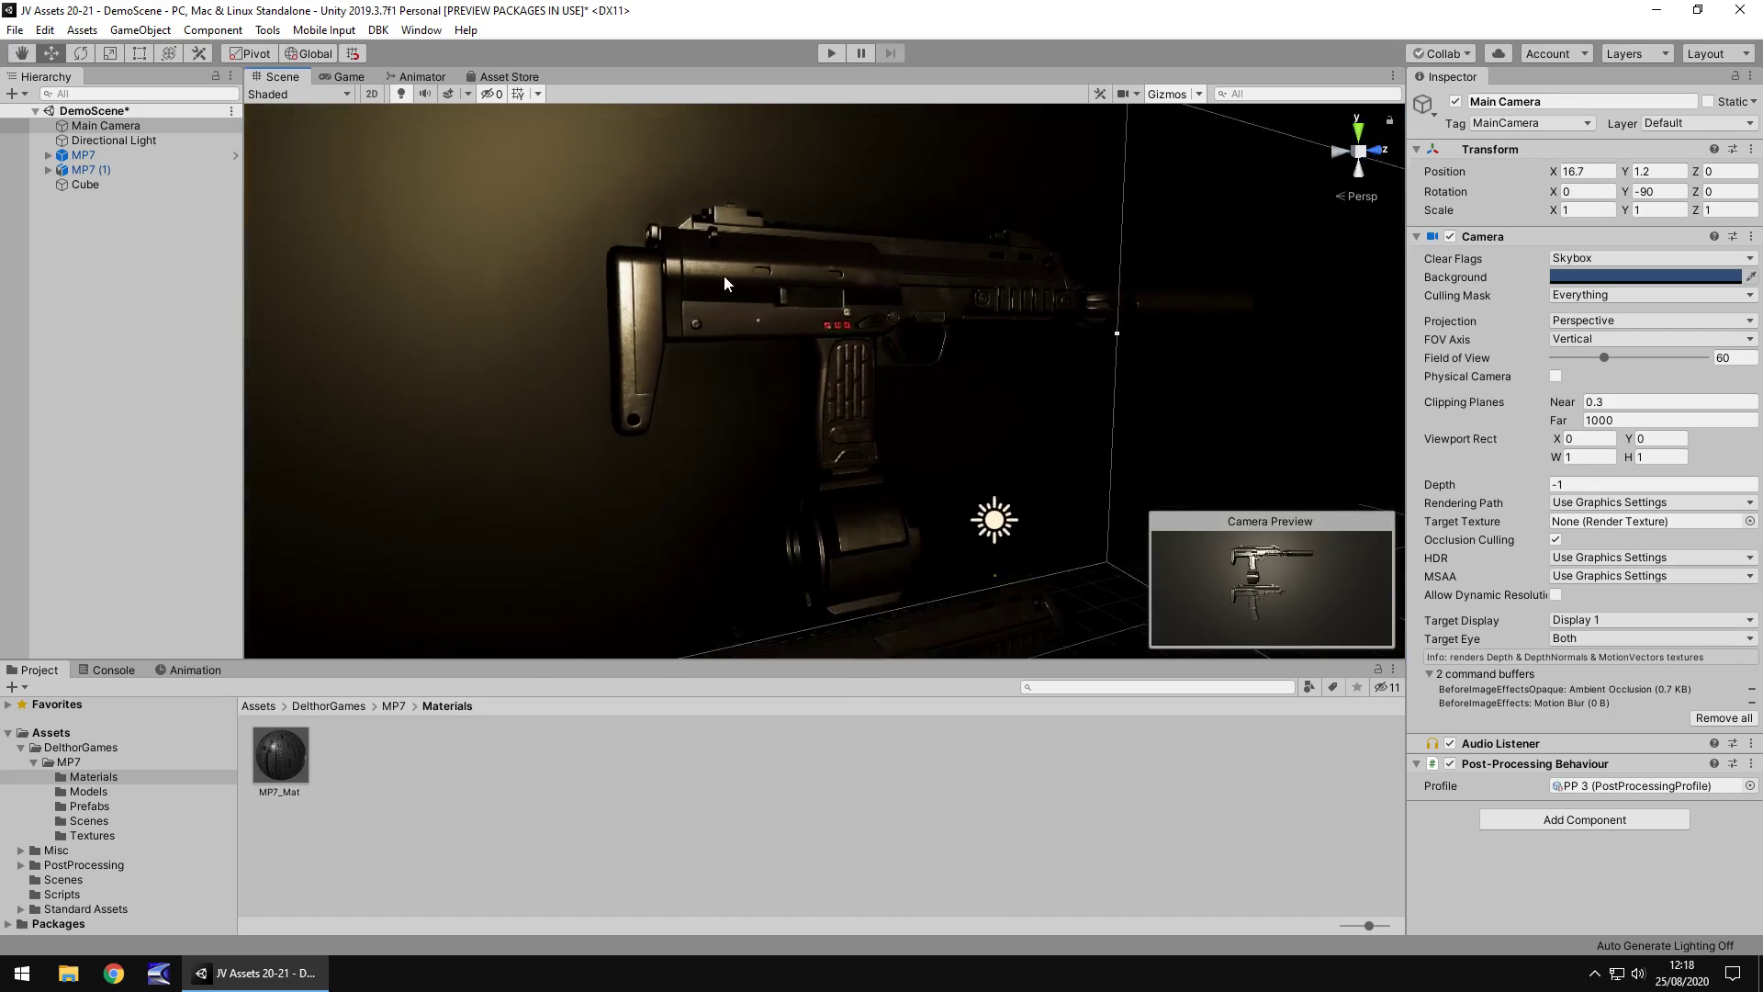
{"action": "right_click_drag", "start_coordinate": [854, 302], "coordinate": [783, 289]}
{"action": "key", "text": "s"}
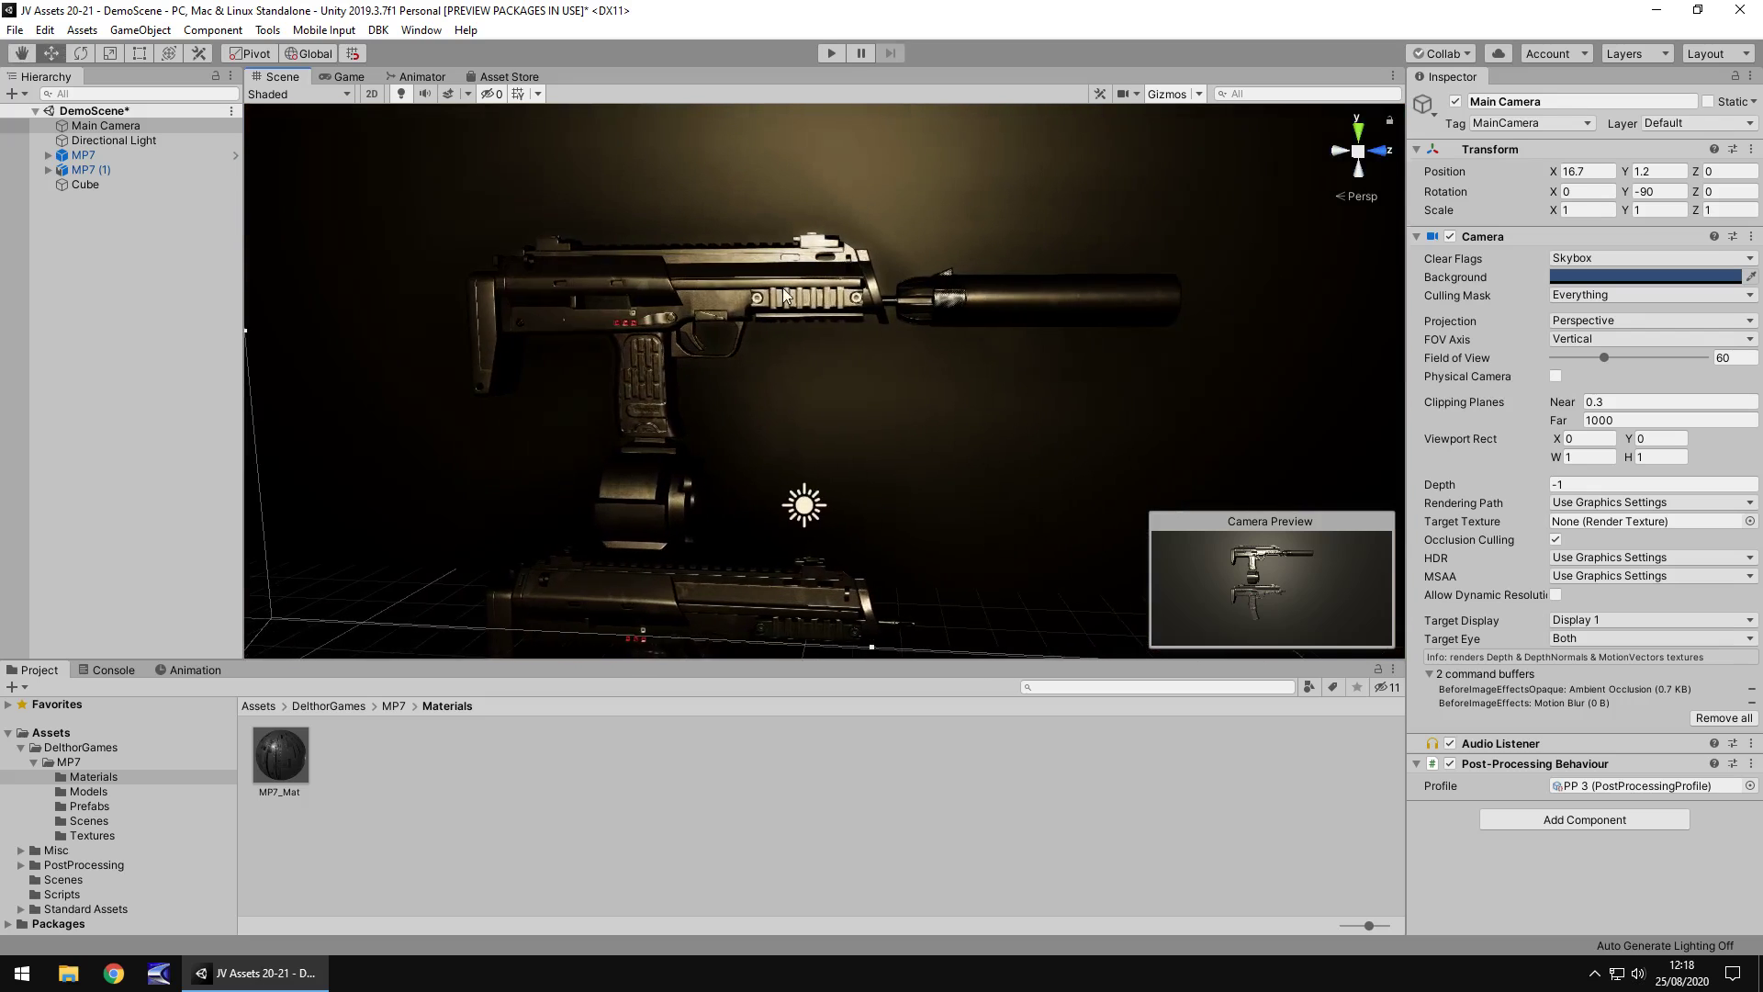
Try moving the Cube_low body part of MP7 (1) upward, and undo the move
{"action": "left_click", "coordinate": [785, 281]}
{"action": "left_click", "coordinate": [679, 299]}
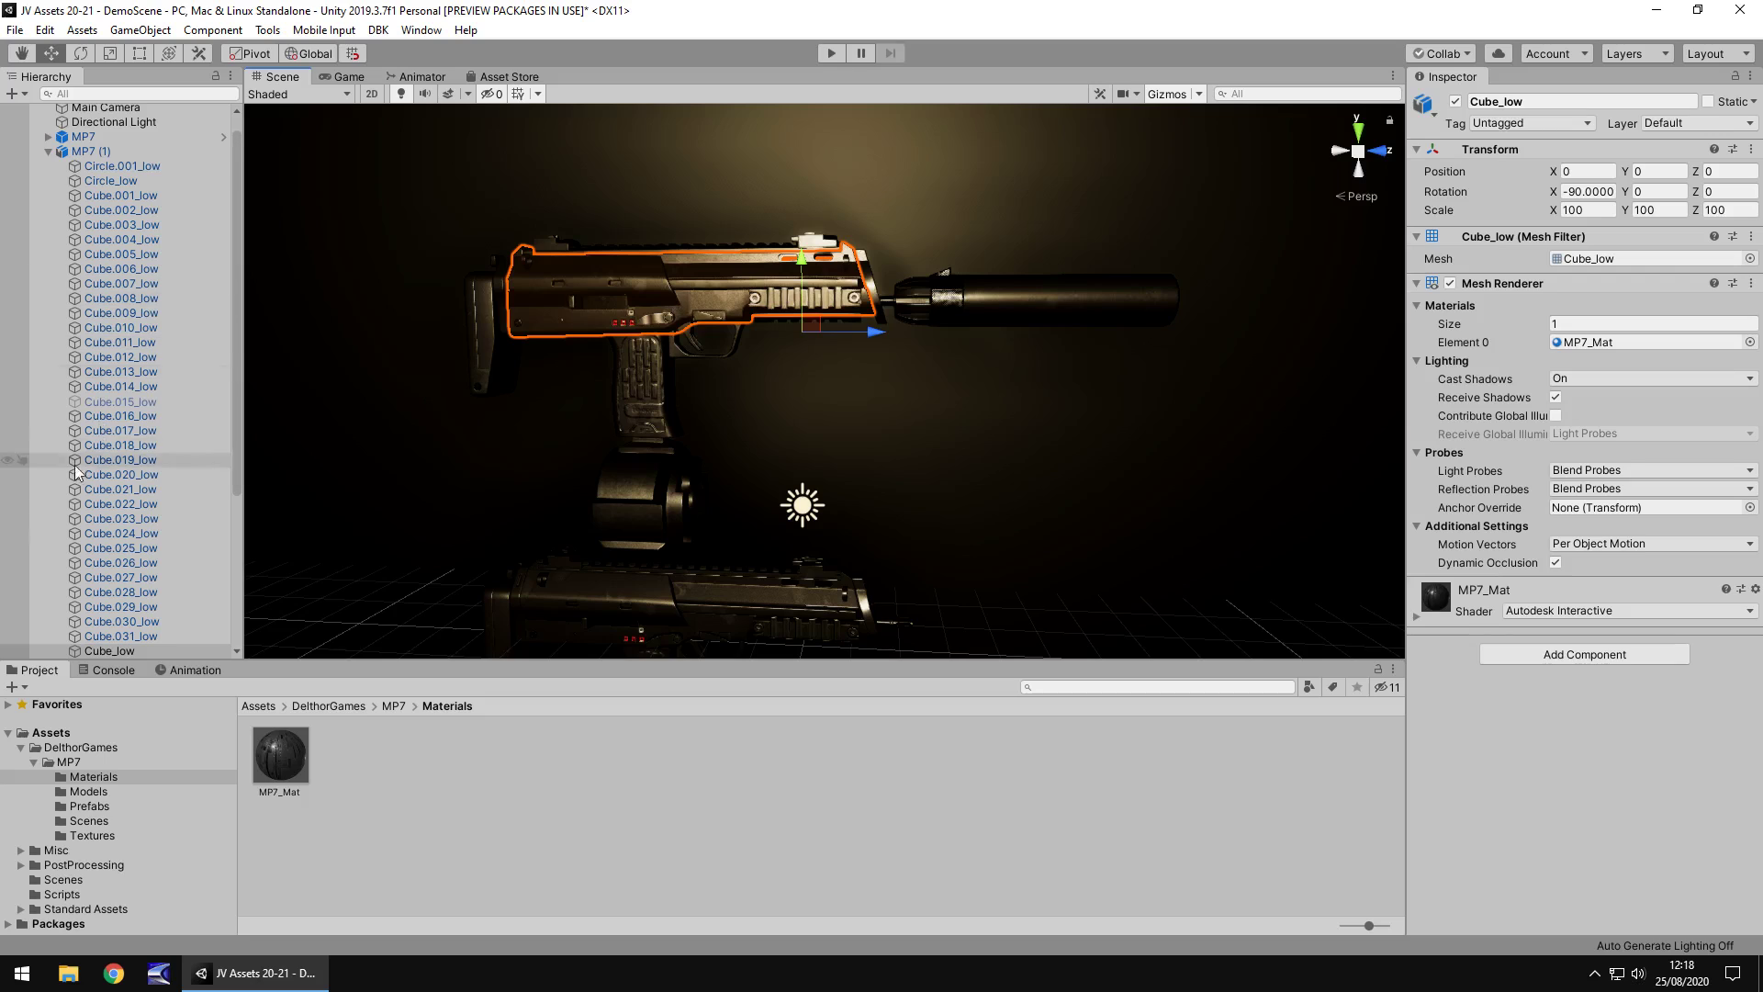
{"action": "left_click_drag", "start_coordinate": [799, 265], "coordinate": [785, 112]}
{"action": "key", "text": "ctrl+z"}
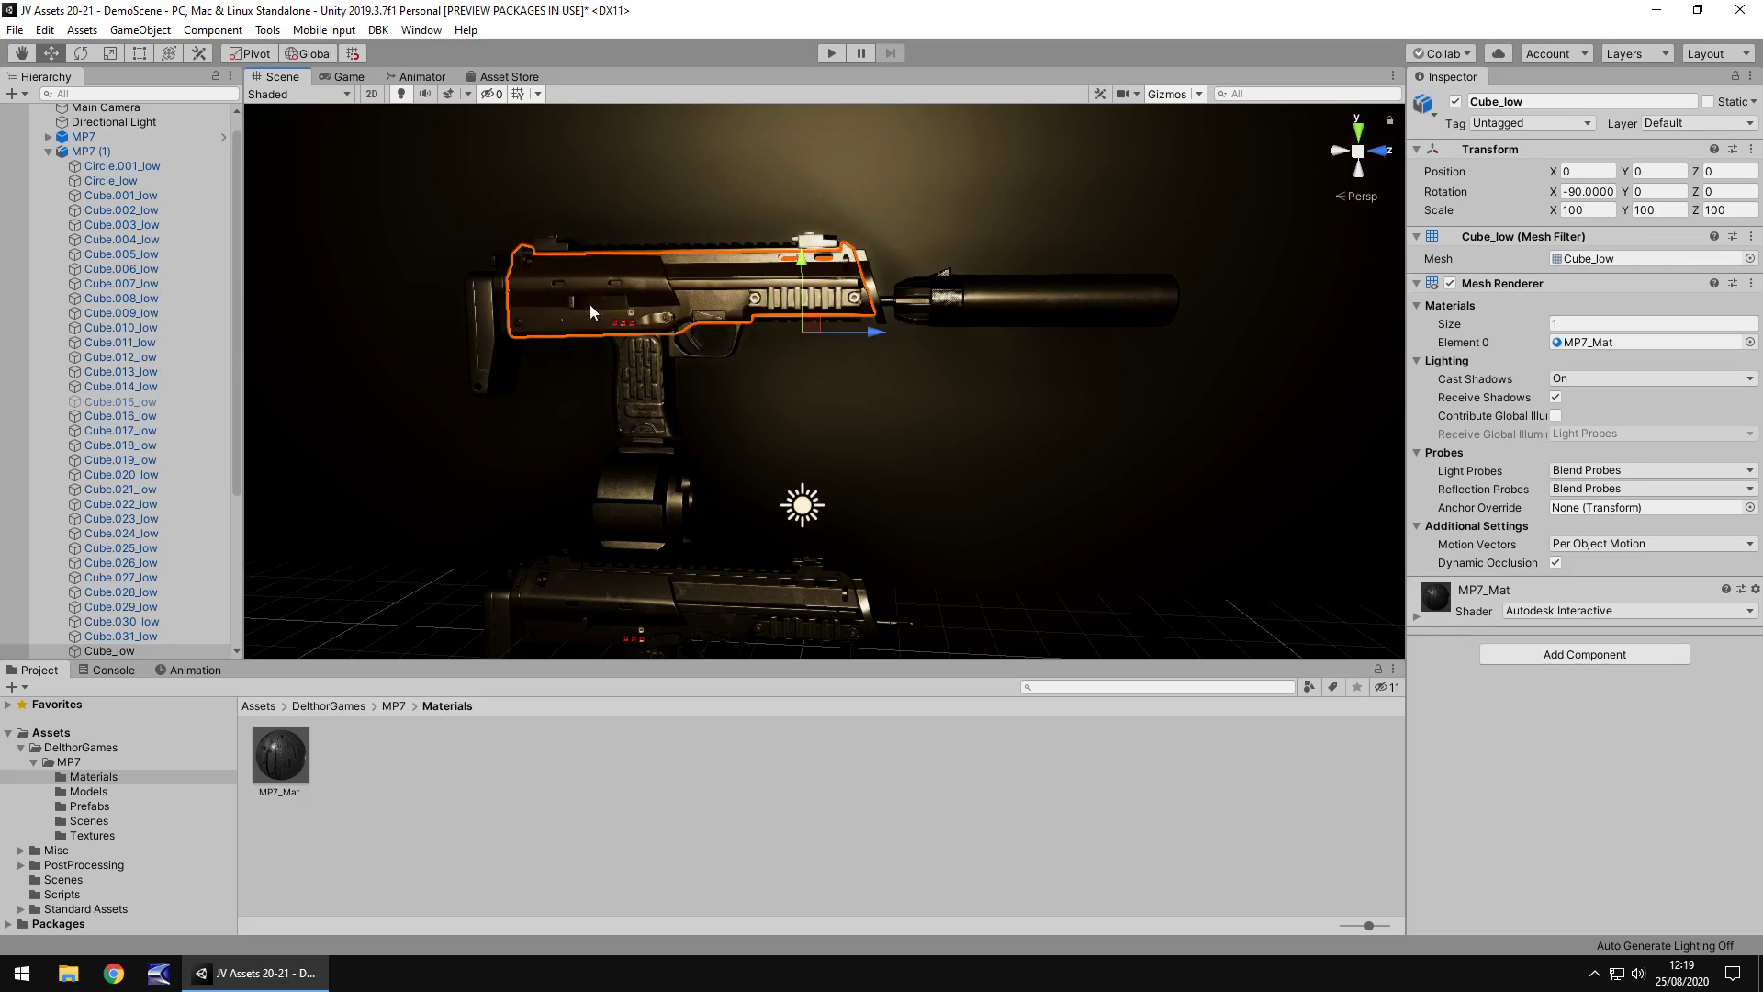
Select the grip part Cube.006_low of MP7 (1) to inspect its mesh and material
{"action": "key", "text": "w"}
{"action": "right_click_drag", "start_coordinate": [492, 345], "coordinate": [570, 384]}
{"action": "key", "text": "Left"}
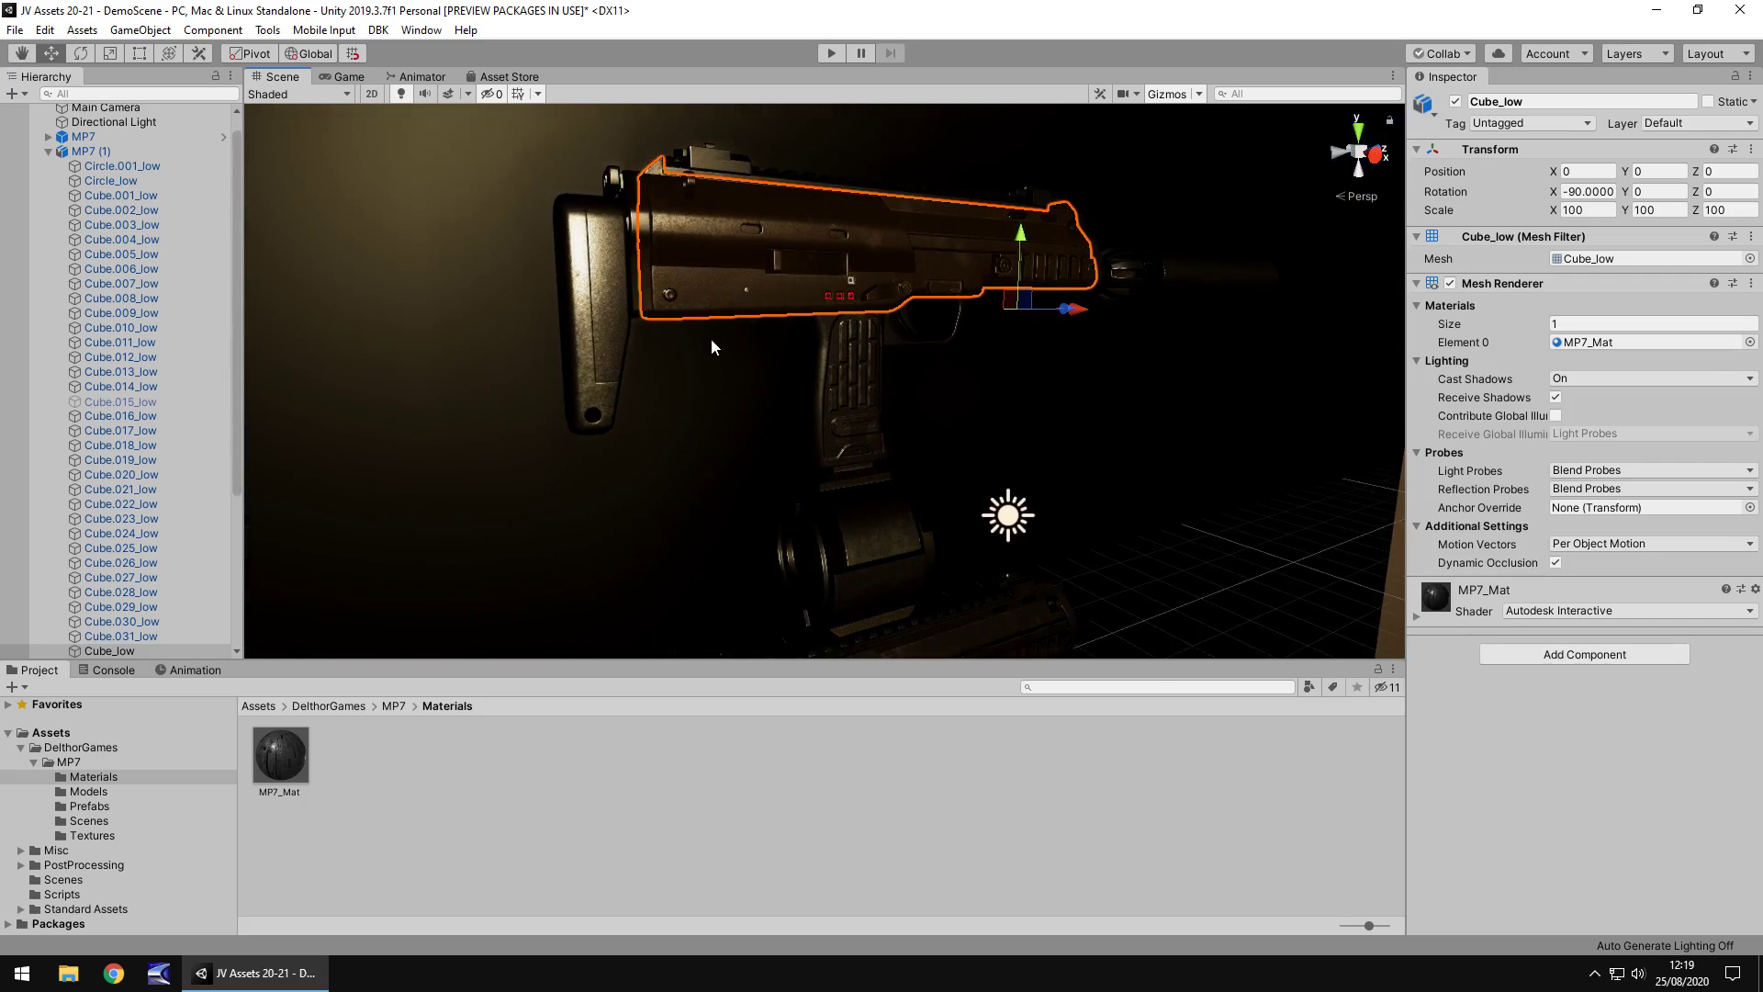
{"action": "left_click", "coordinate": [855, 381]}
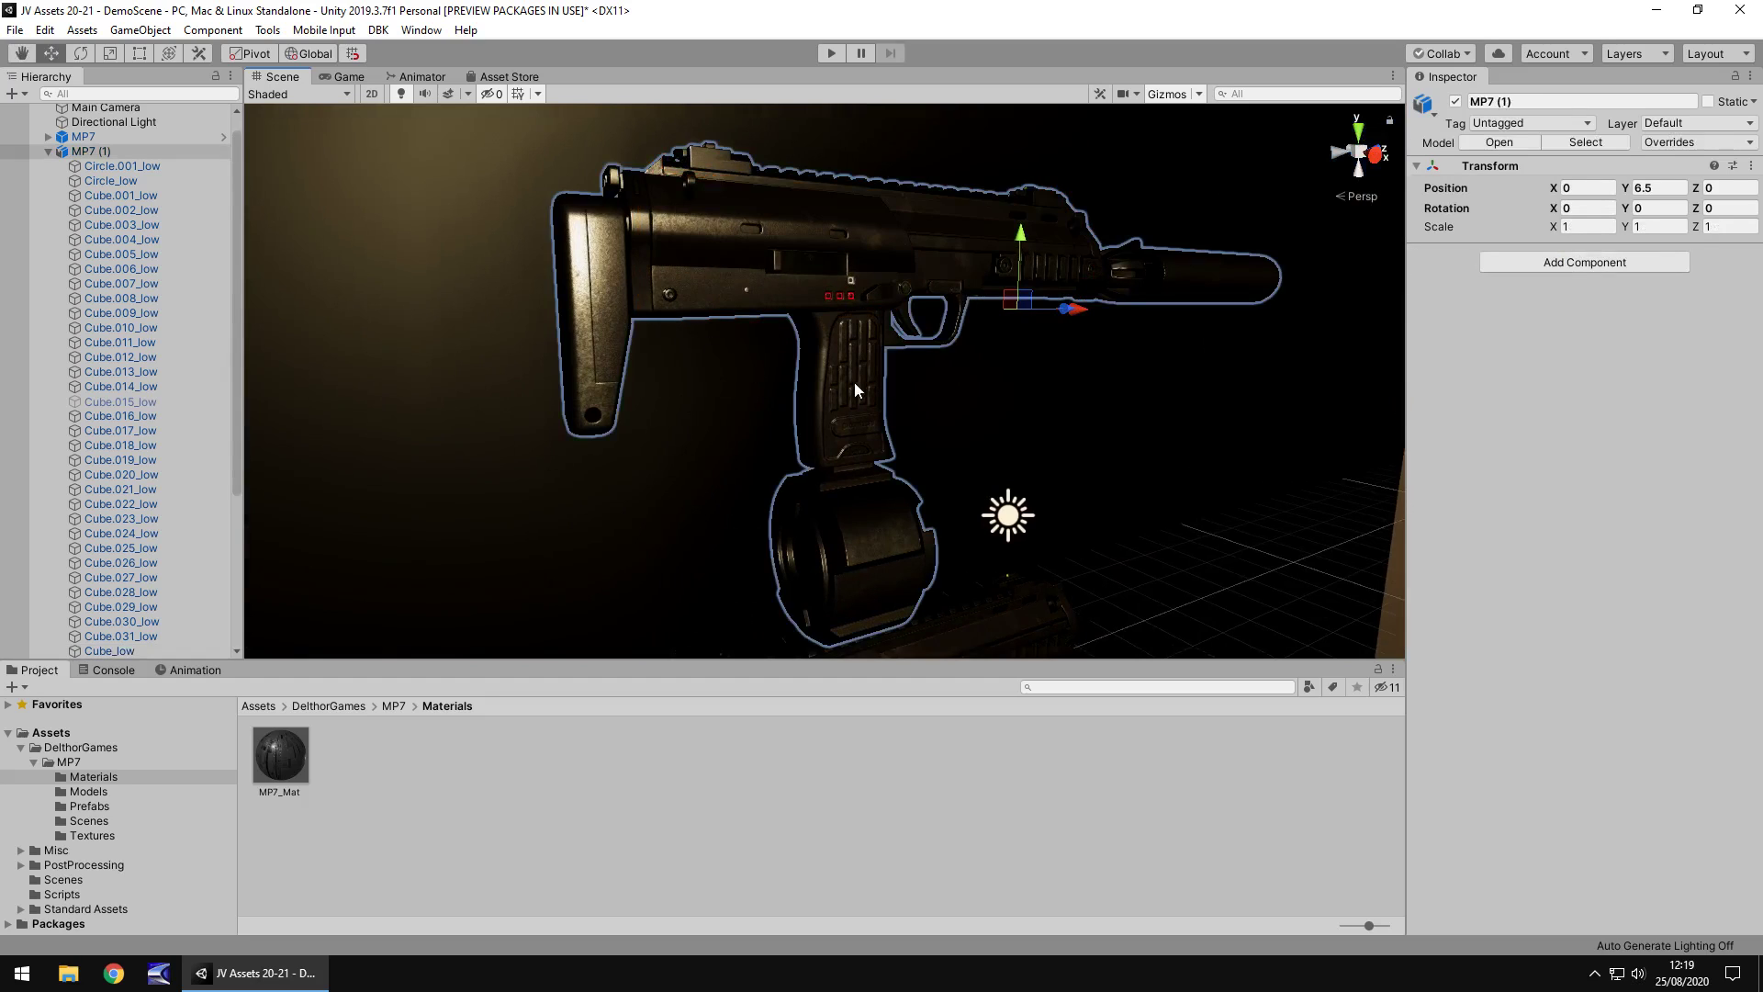
{"action": "left_click", "coordinate": [845, 382]}
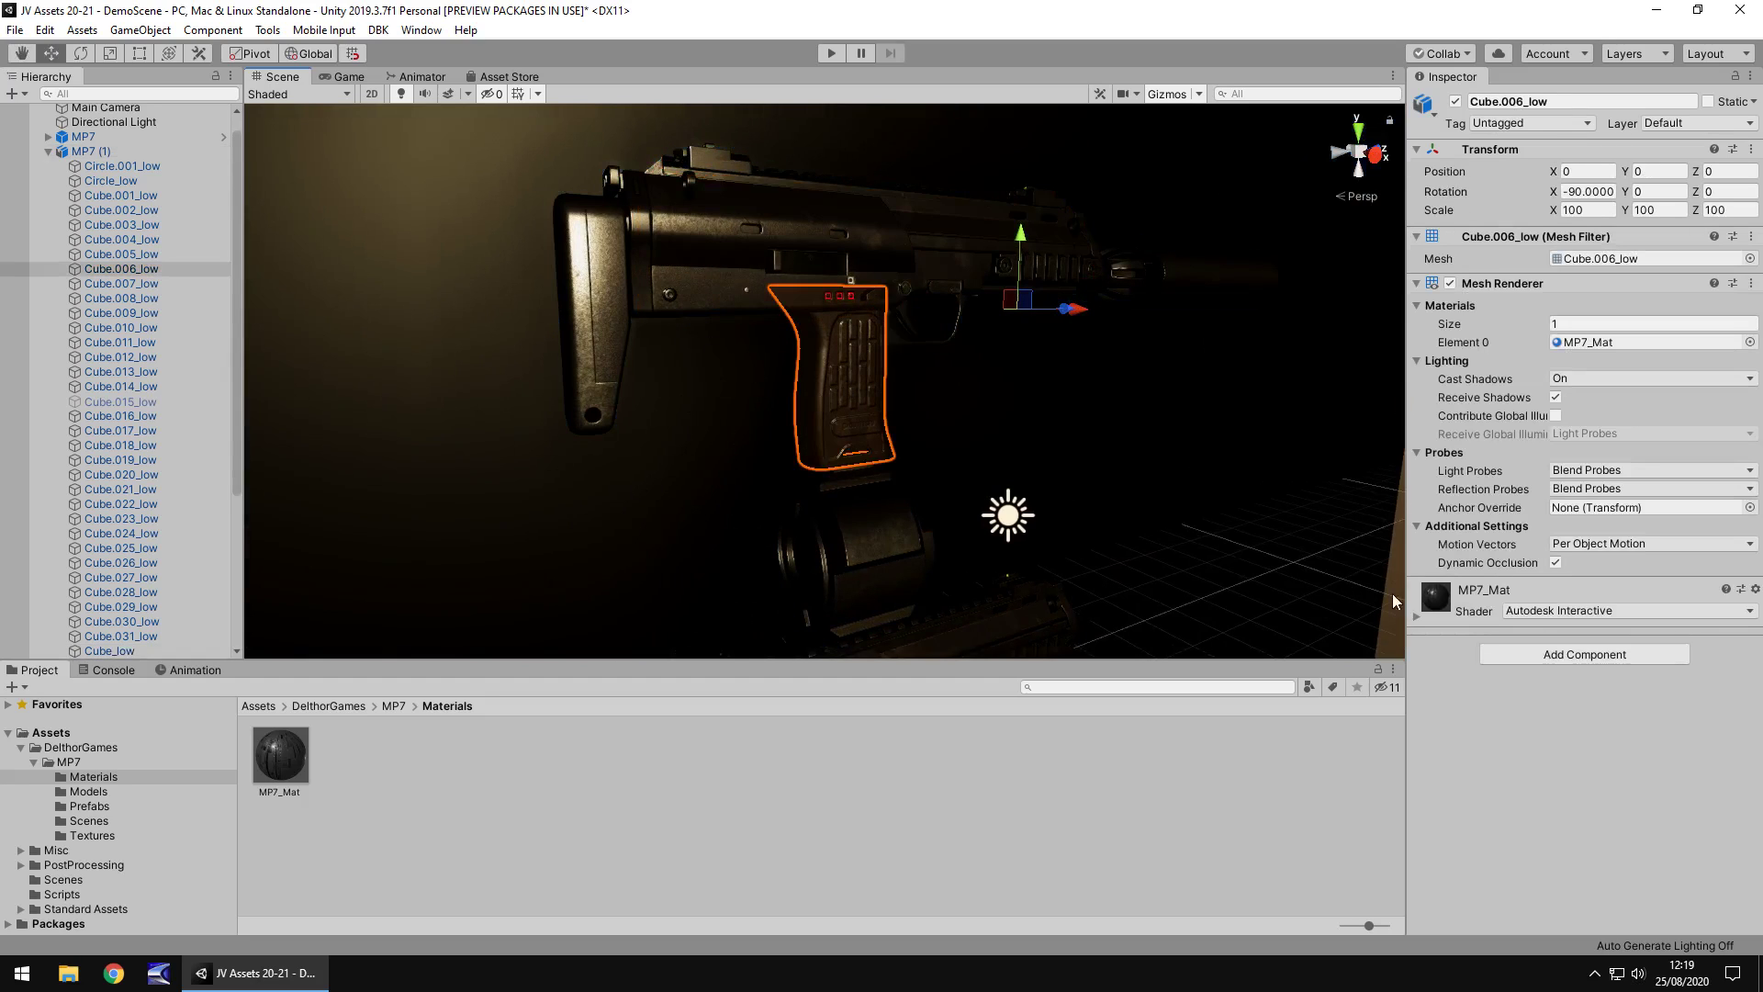
Expand the MP7_Mat material settings of the grip part, set the Height Map strength to 0.08, and select the whole MP7 (1)
{"action": "left_click", "coordinate": [1417, 616]}
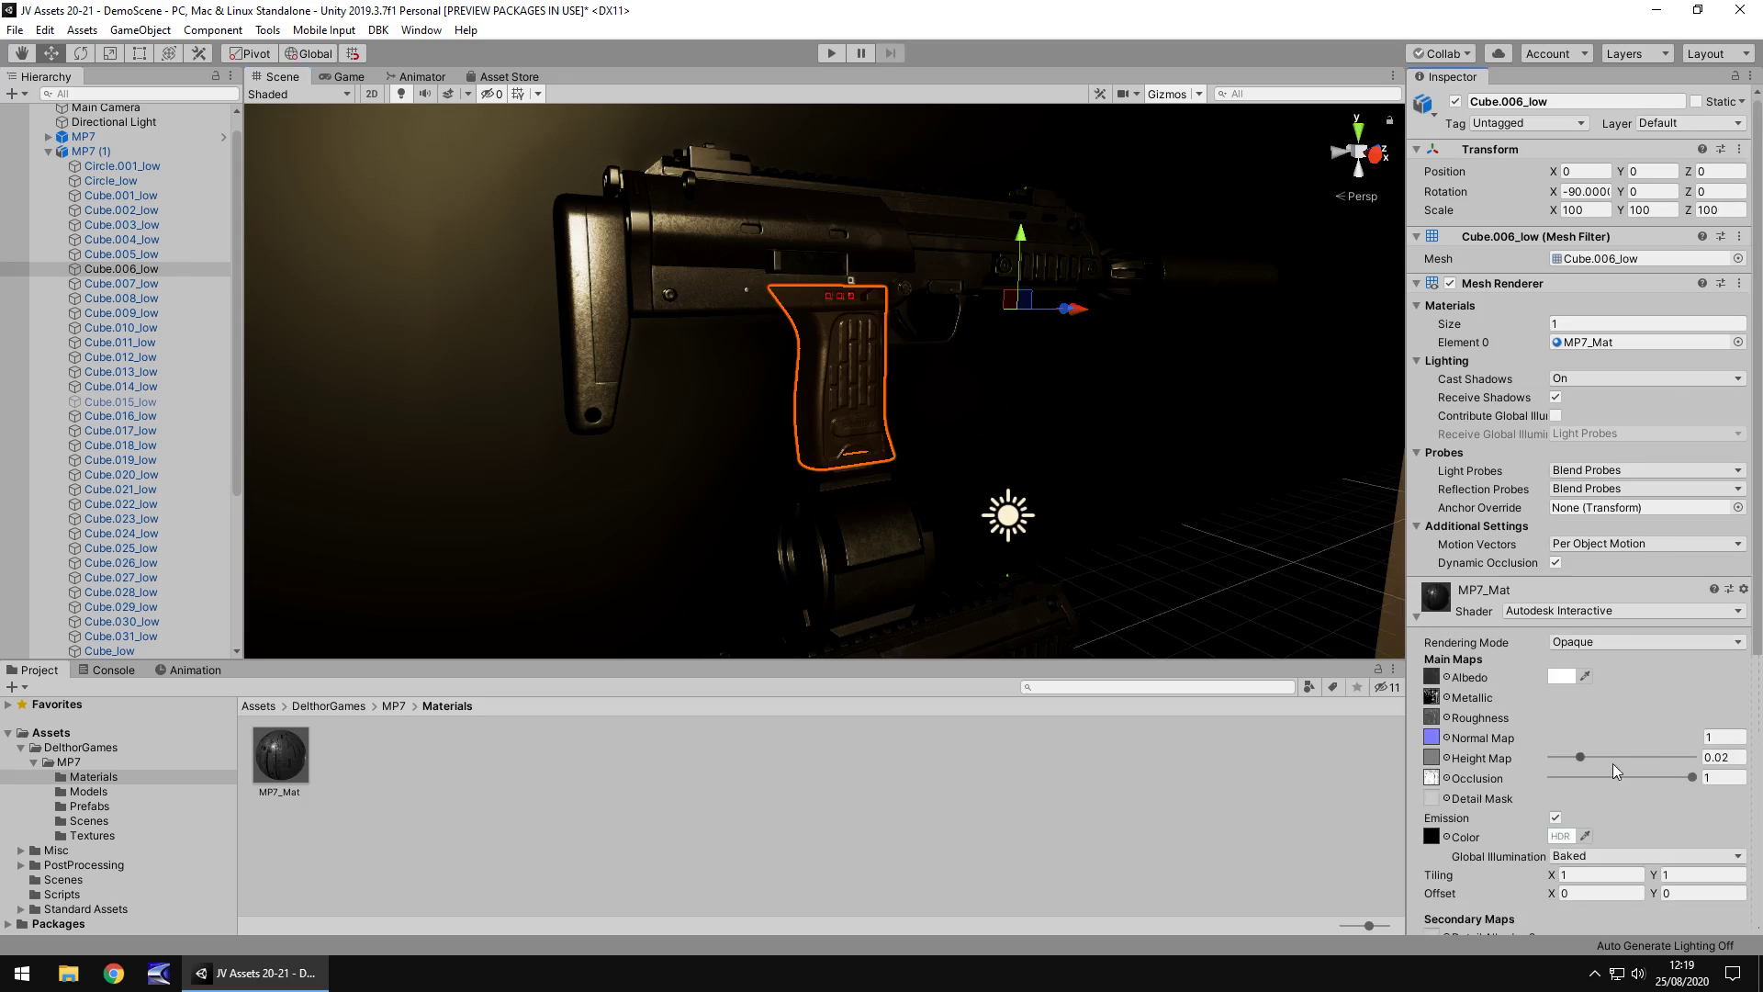
{"action": "left_click_drag", "start_coordinate": [1581, 756], "coordinate": [1723, 760]}
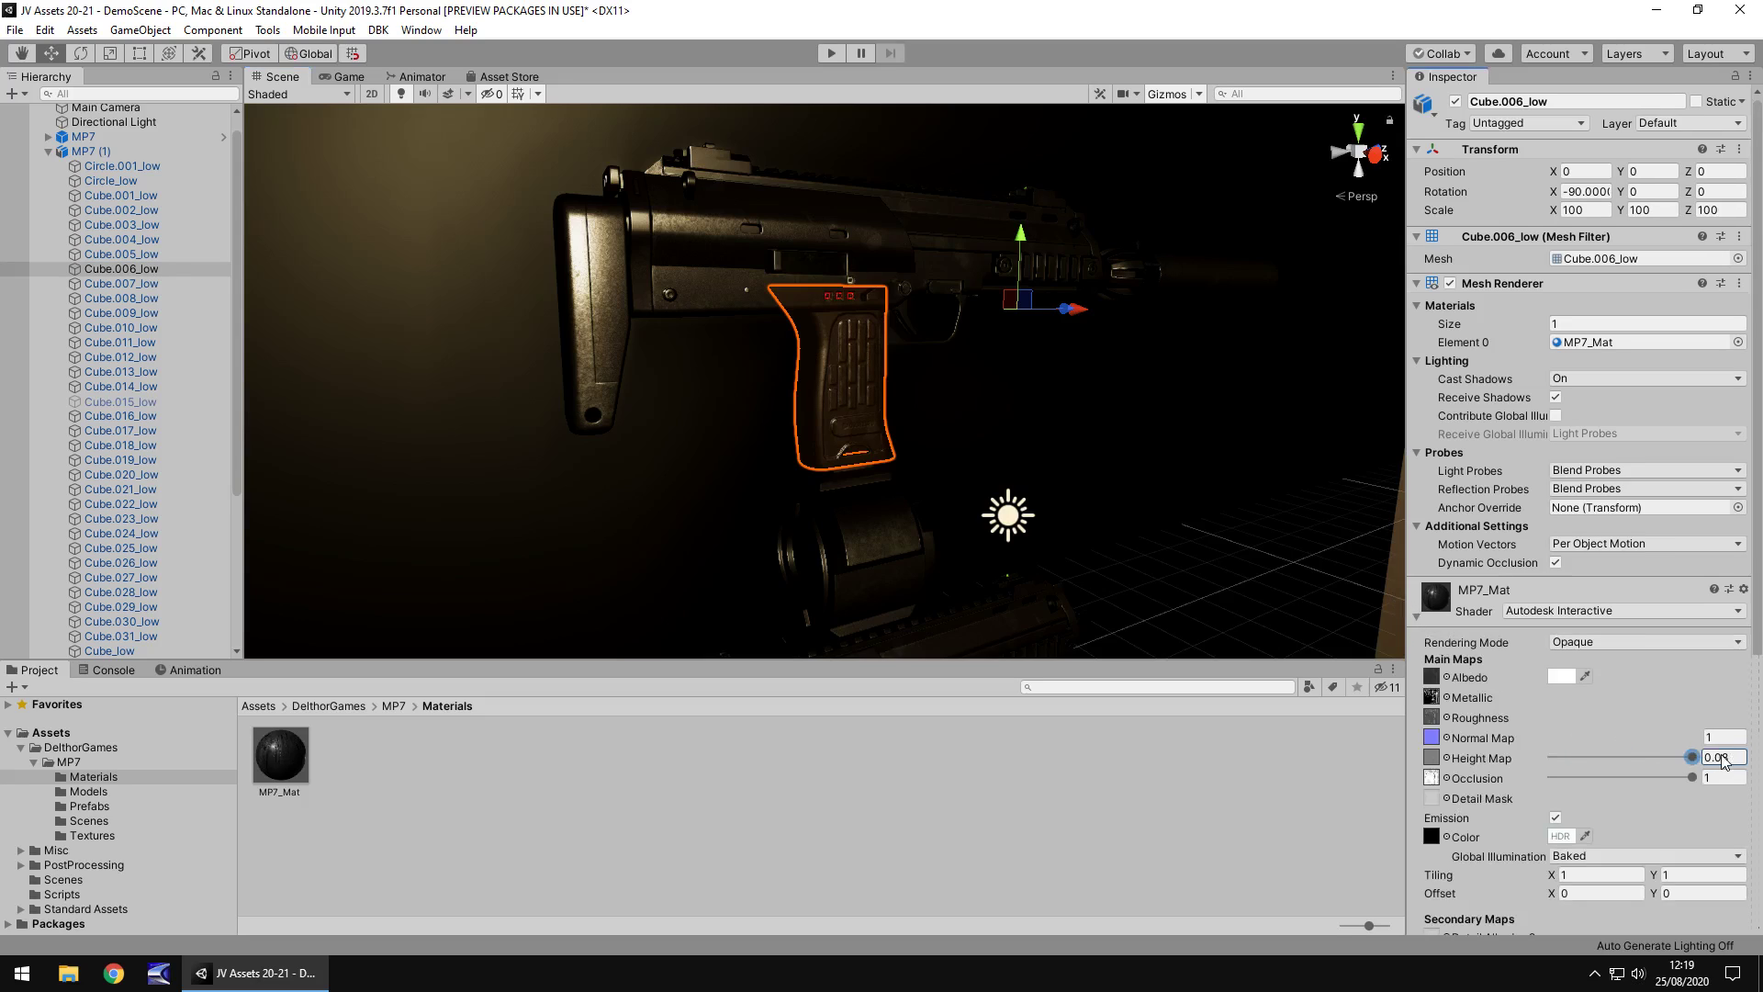
{"action": "left_click", "coordinate": [703, 288]}
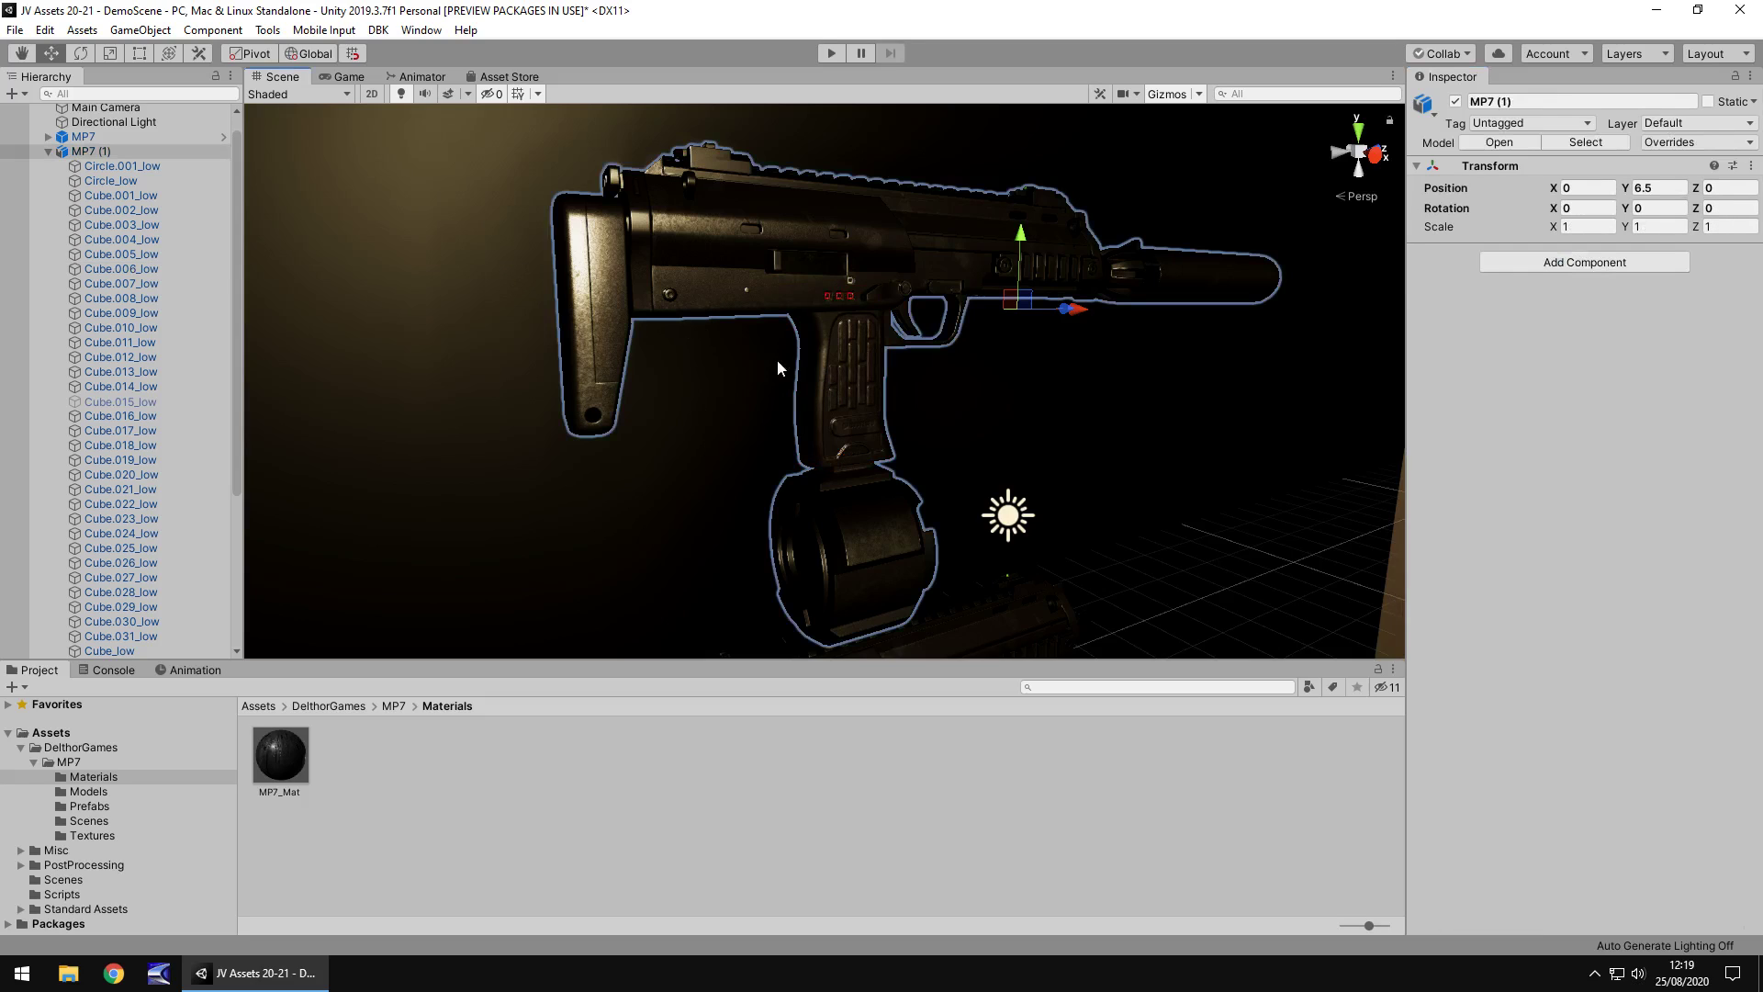
Compare the rendered Game view with the Free FPS Weapon - MP7 page in the Asset Store, and return to the Scene view
{"action": "left_click", "coordinate": [347, 76]}
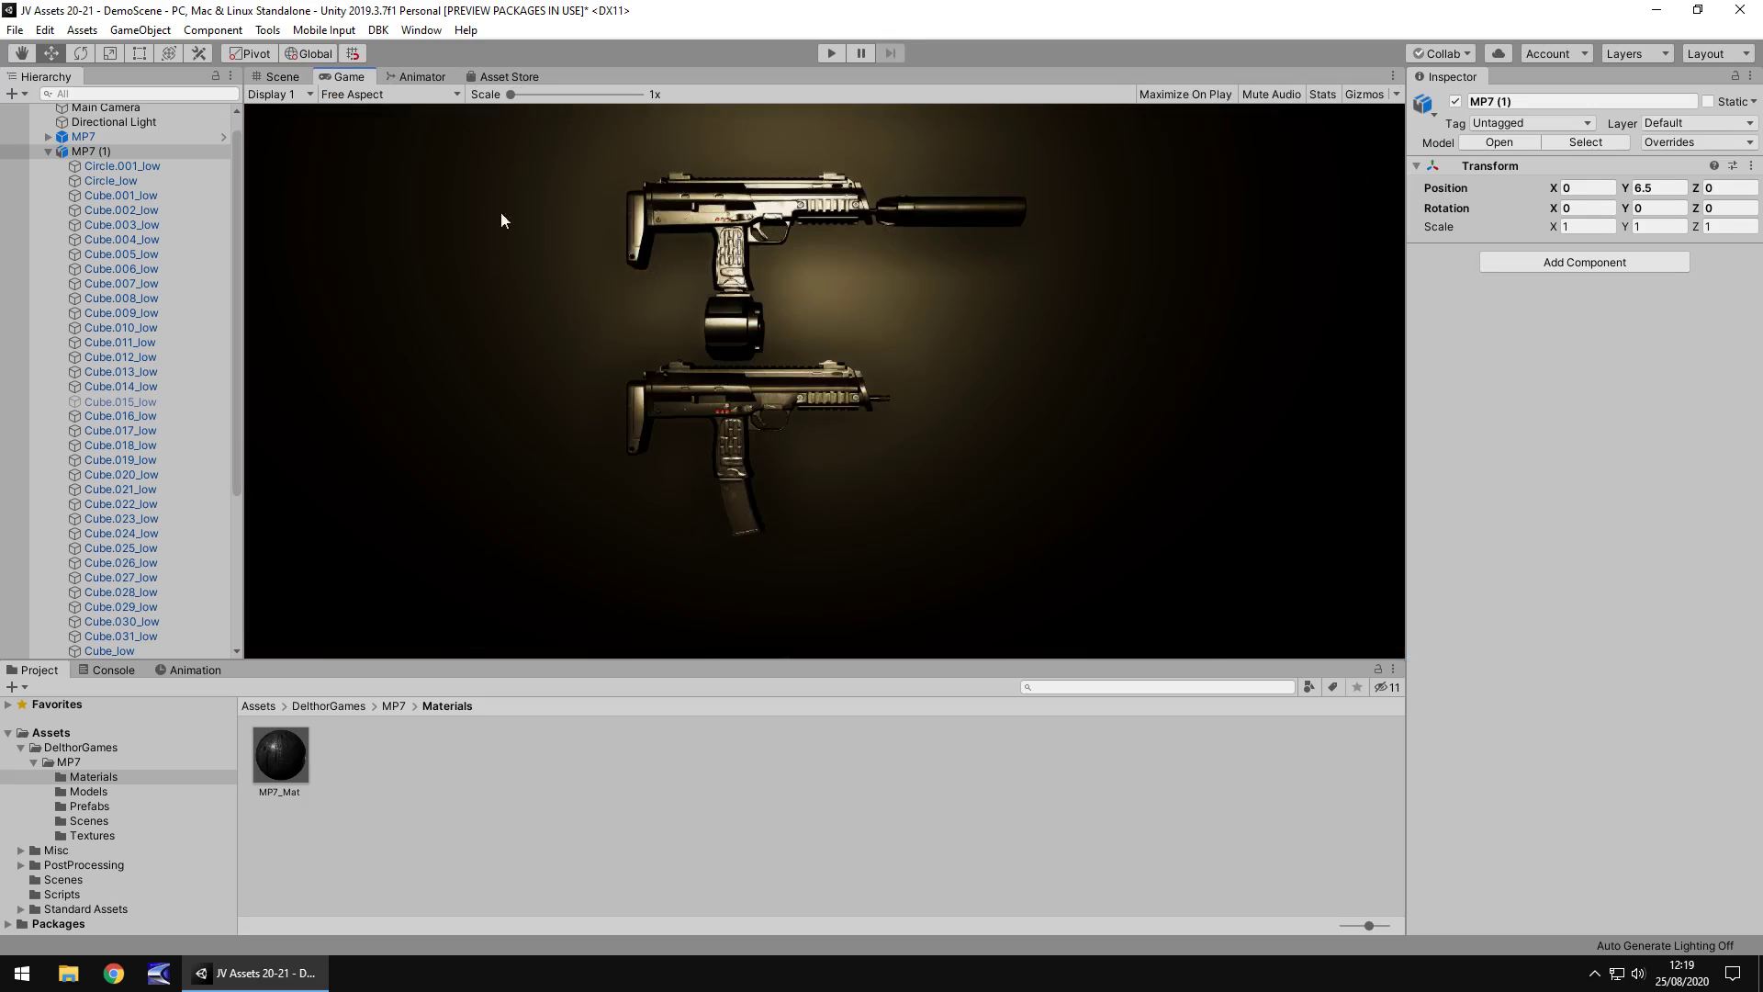
{"action": "left_click", "coordinate": [503, 77]}
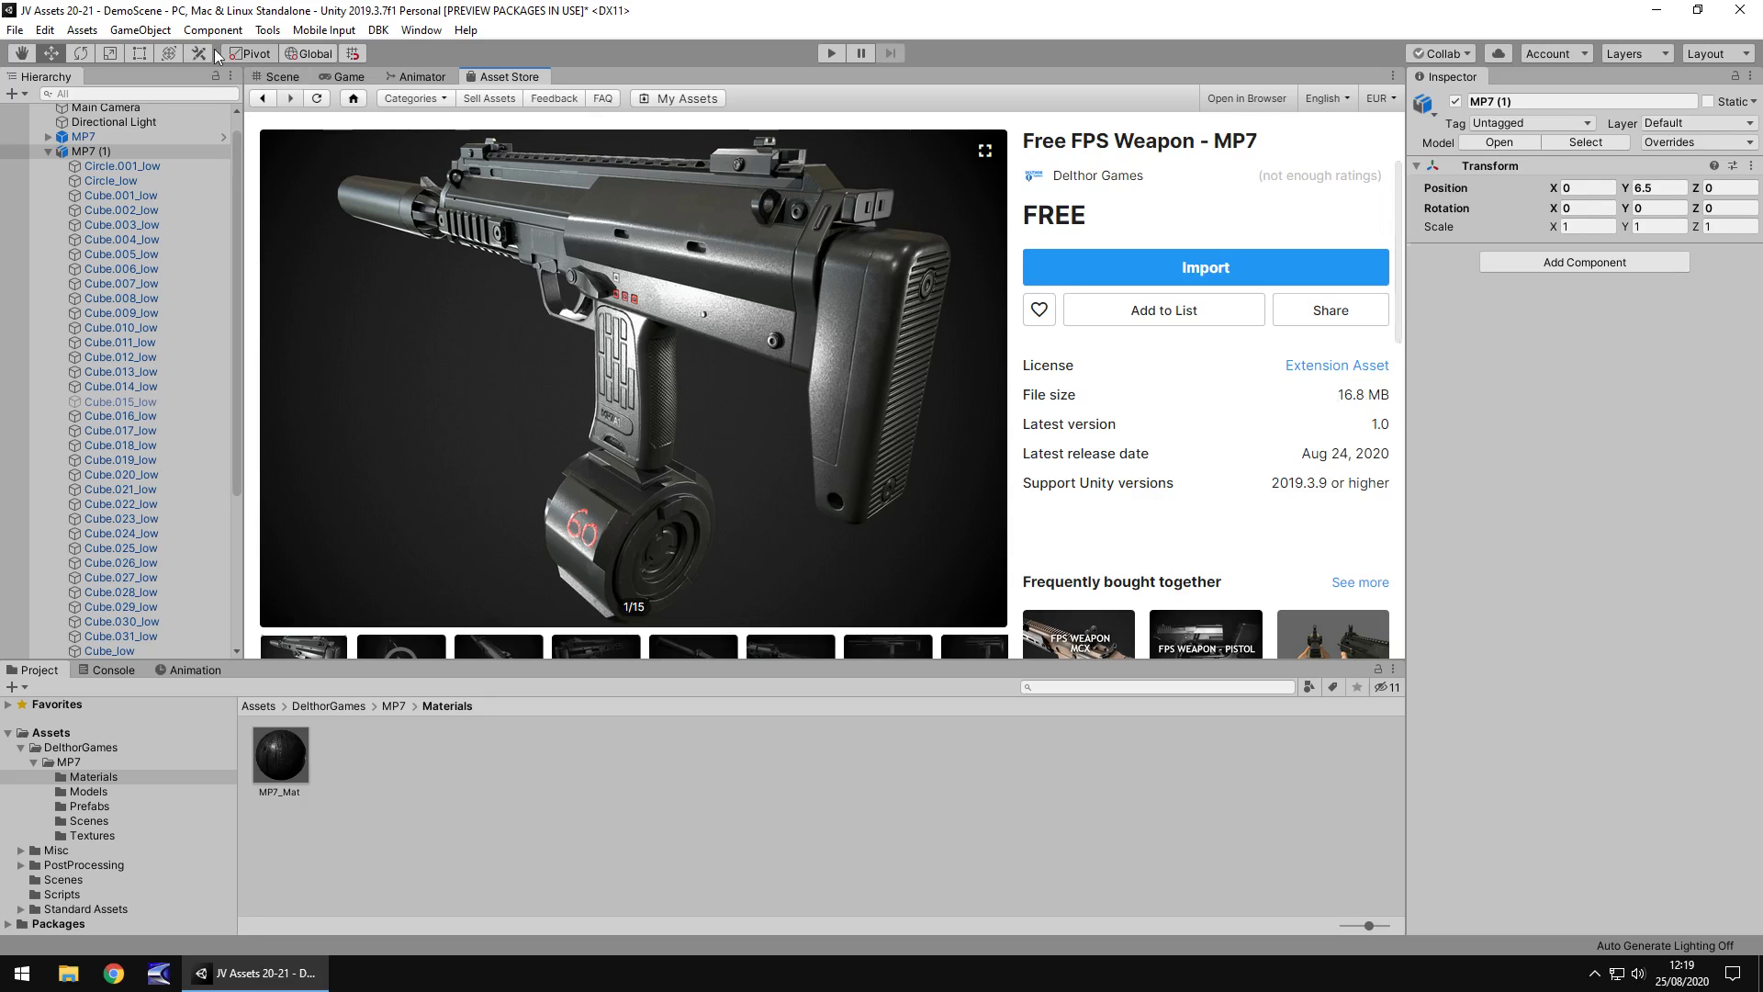
{"action": "left_click", "coordinate": [280, 77]}
Examine the suppressed MP7 (1) in the Scene view from its muzzle, side and stock ends
{"action": "left_click_drag", "start_coordinate": [612, 349], "coordinate": [775, 380], "text": "alt"}
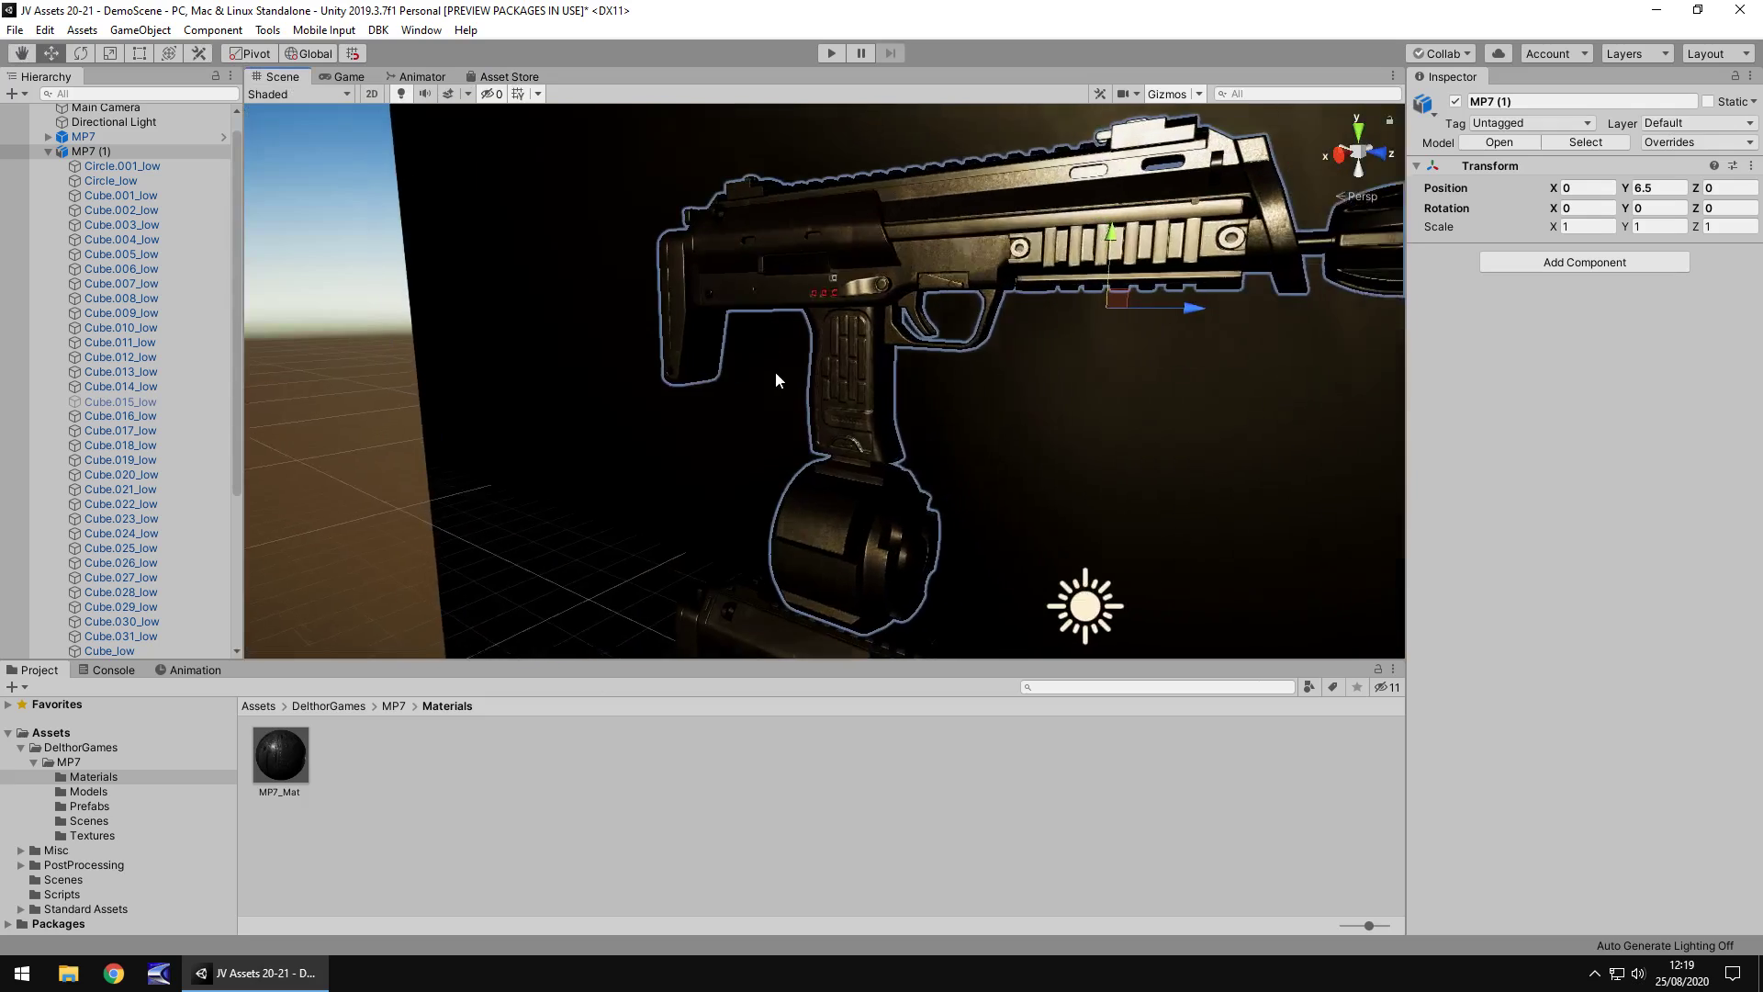
{"action": "key", "text": "Right"}
{"action": "middle_click_drag", "start_coordinate": [858, 365], "coordinate": [823, 381]}
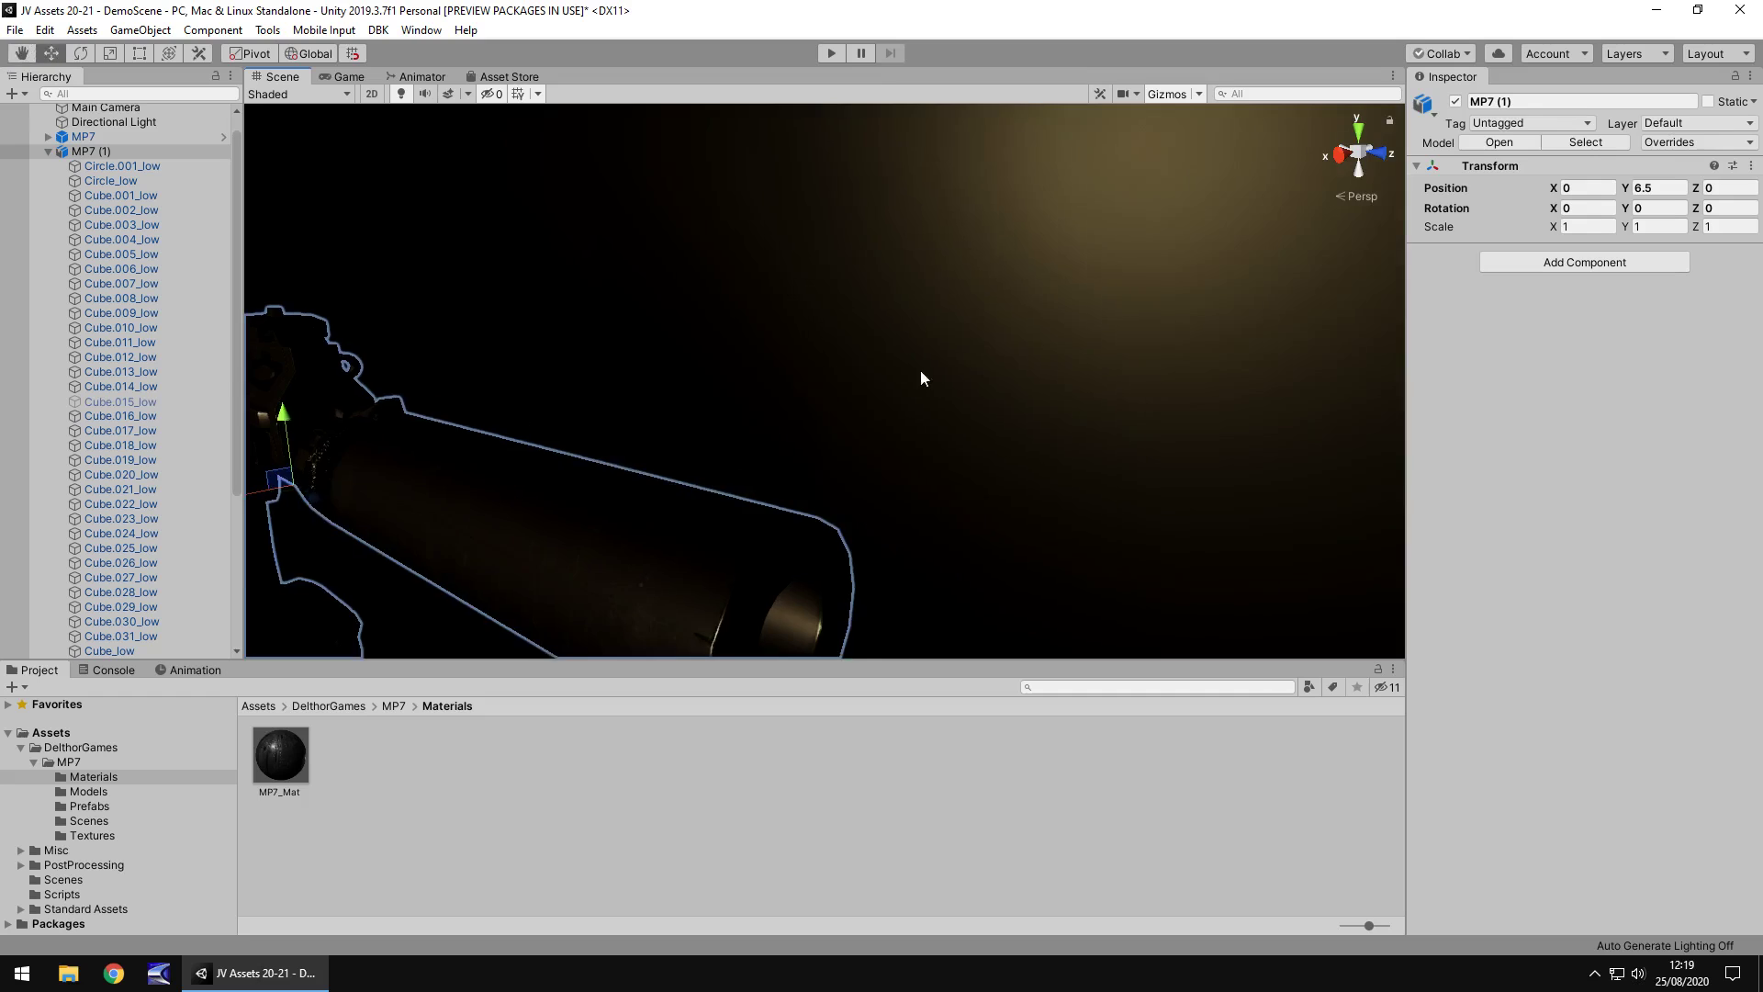
{"action": "left_click_drag", "start_coordinate": [922, 378], "coordinate": [639, 404], "text": "alt"}
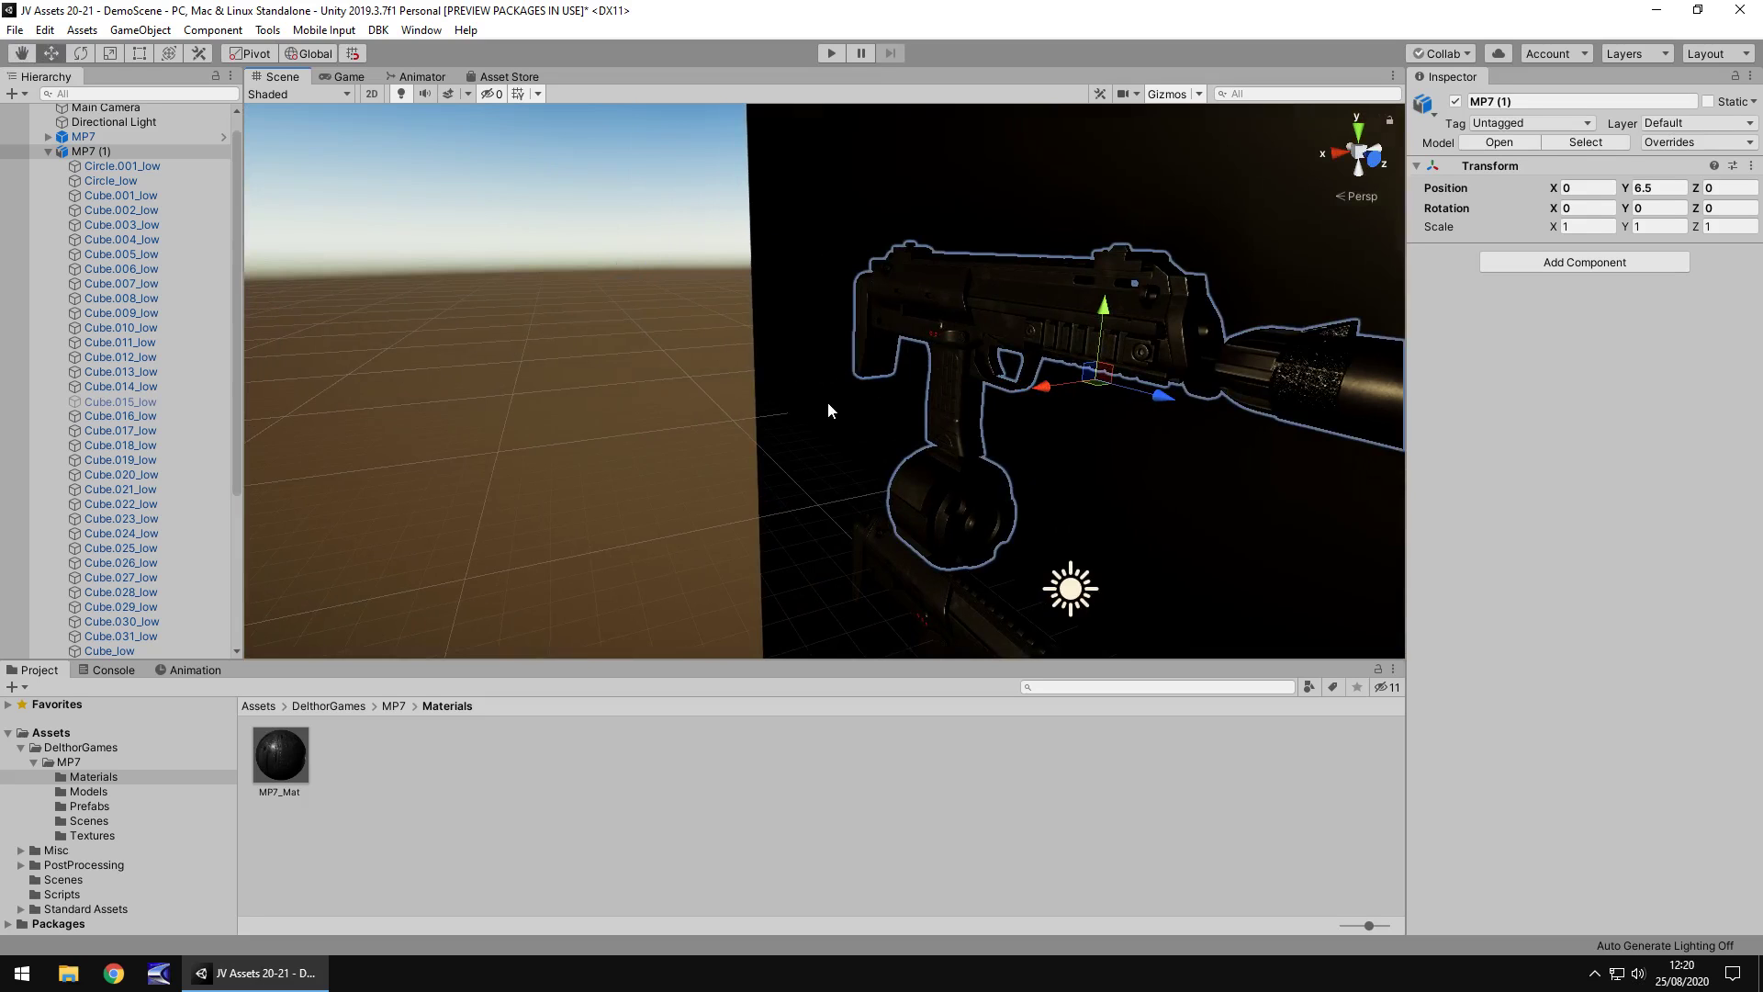
{"action": "left_click_drag", "start_coordinate": [826, 405], "coordinate": [999, 411], "text": "alt"}
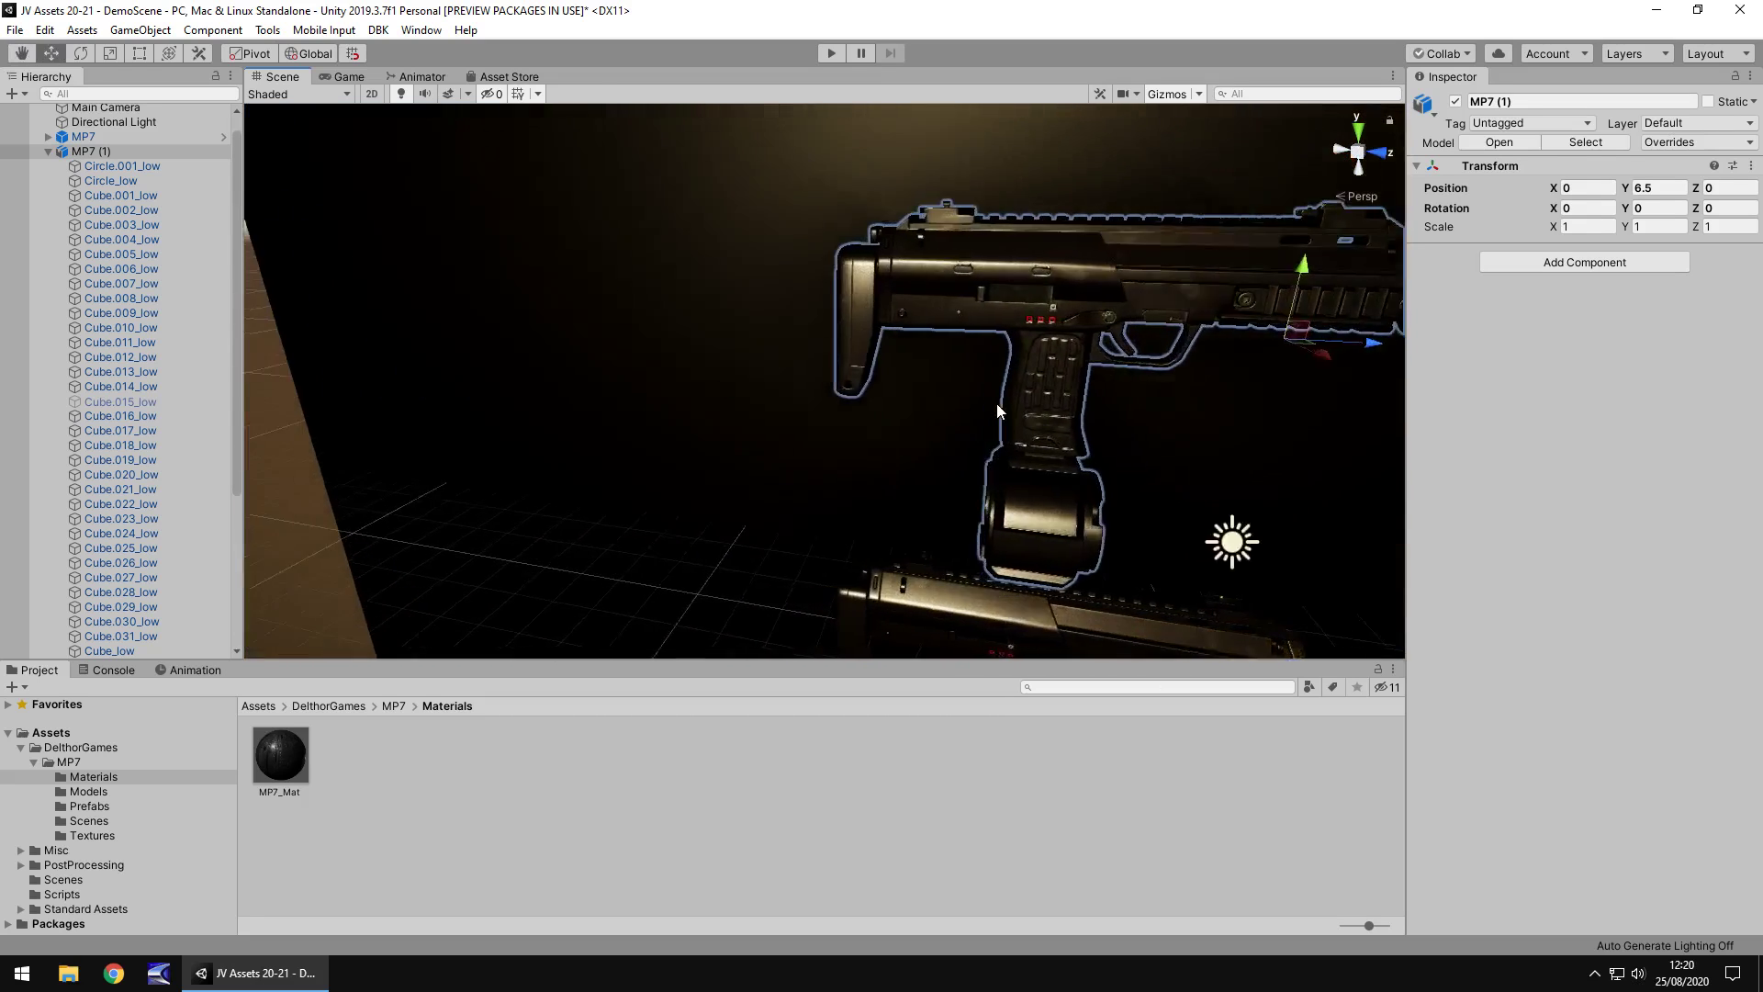
{"action": "left_click_drag", "start_coordinate": [998, 412], "coordinate": [1369, 352], "text": "alt"}
{"action": "key", "text": "Left"}
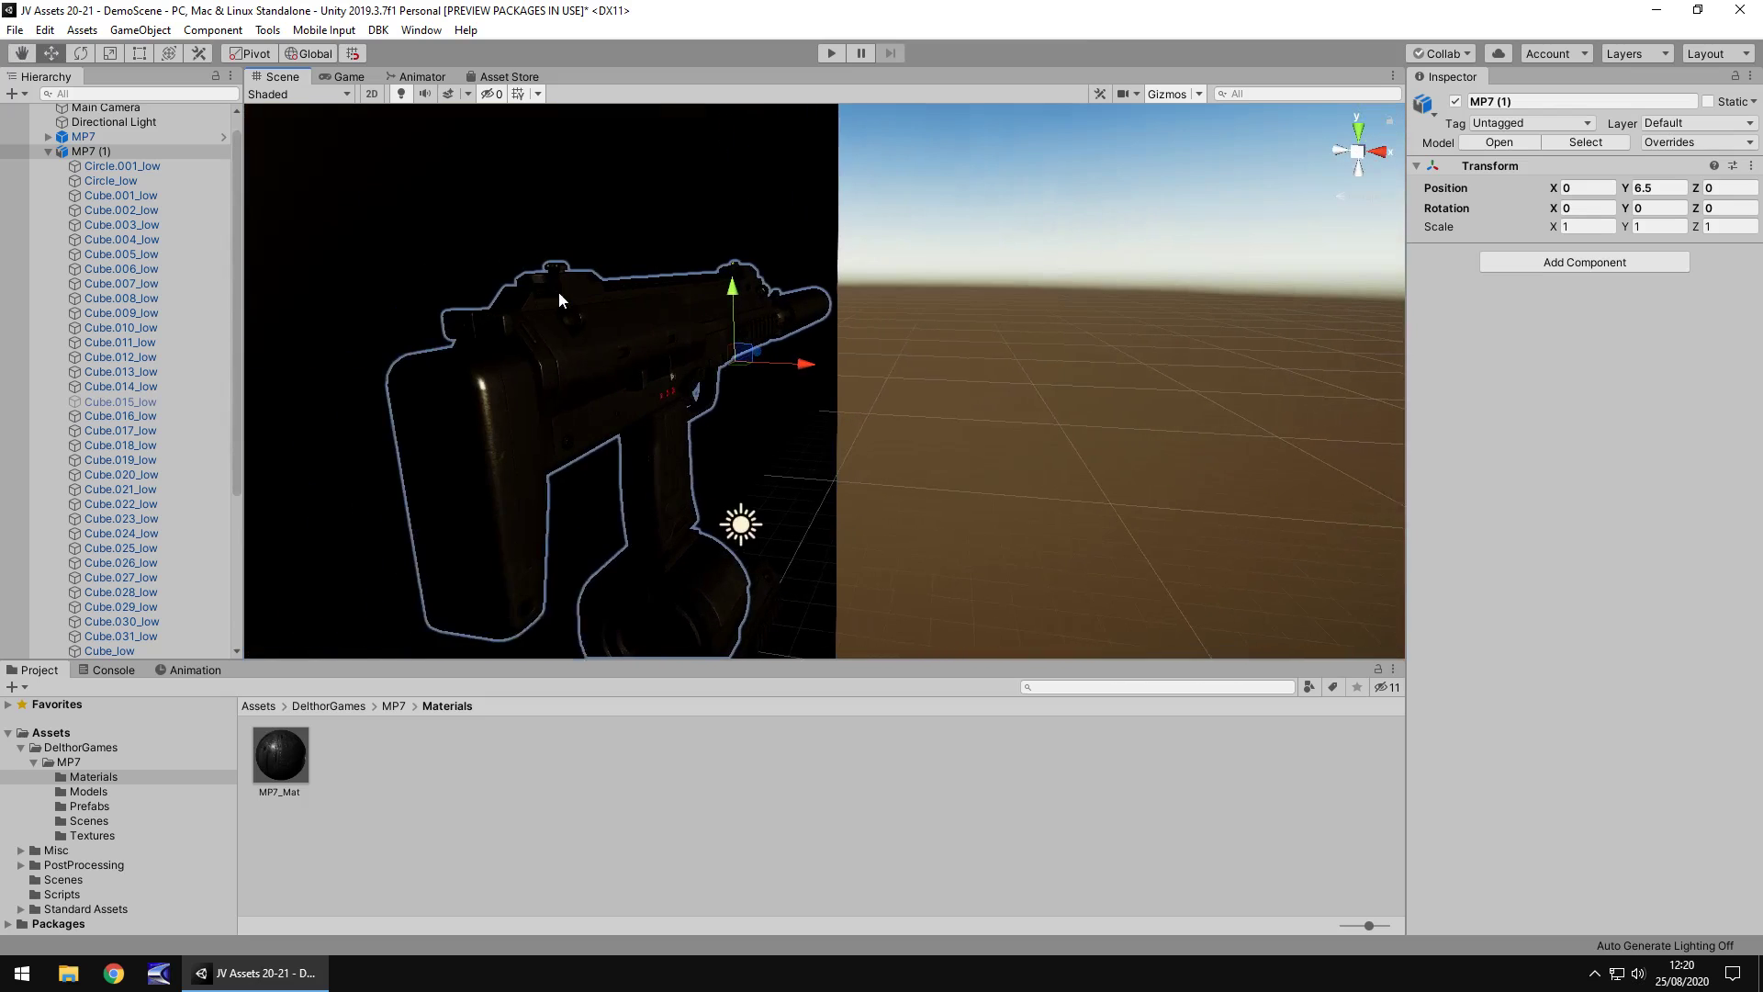
{"action": "key", "text": "Left"}
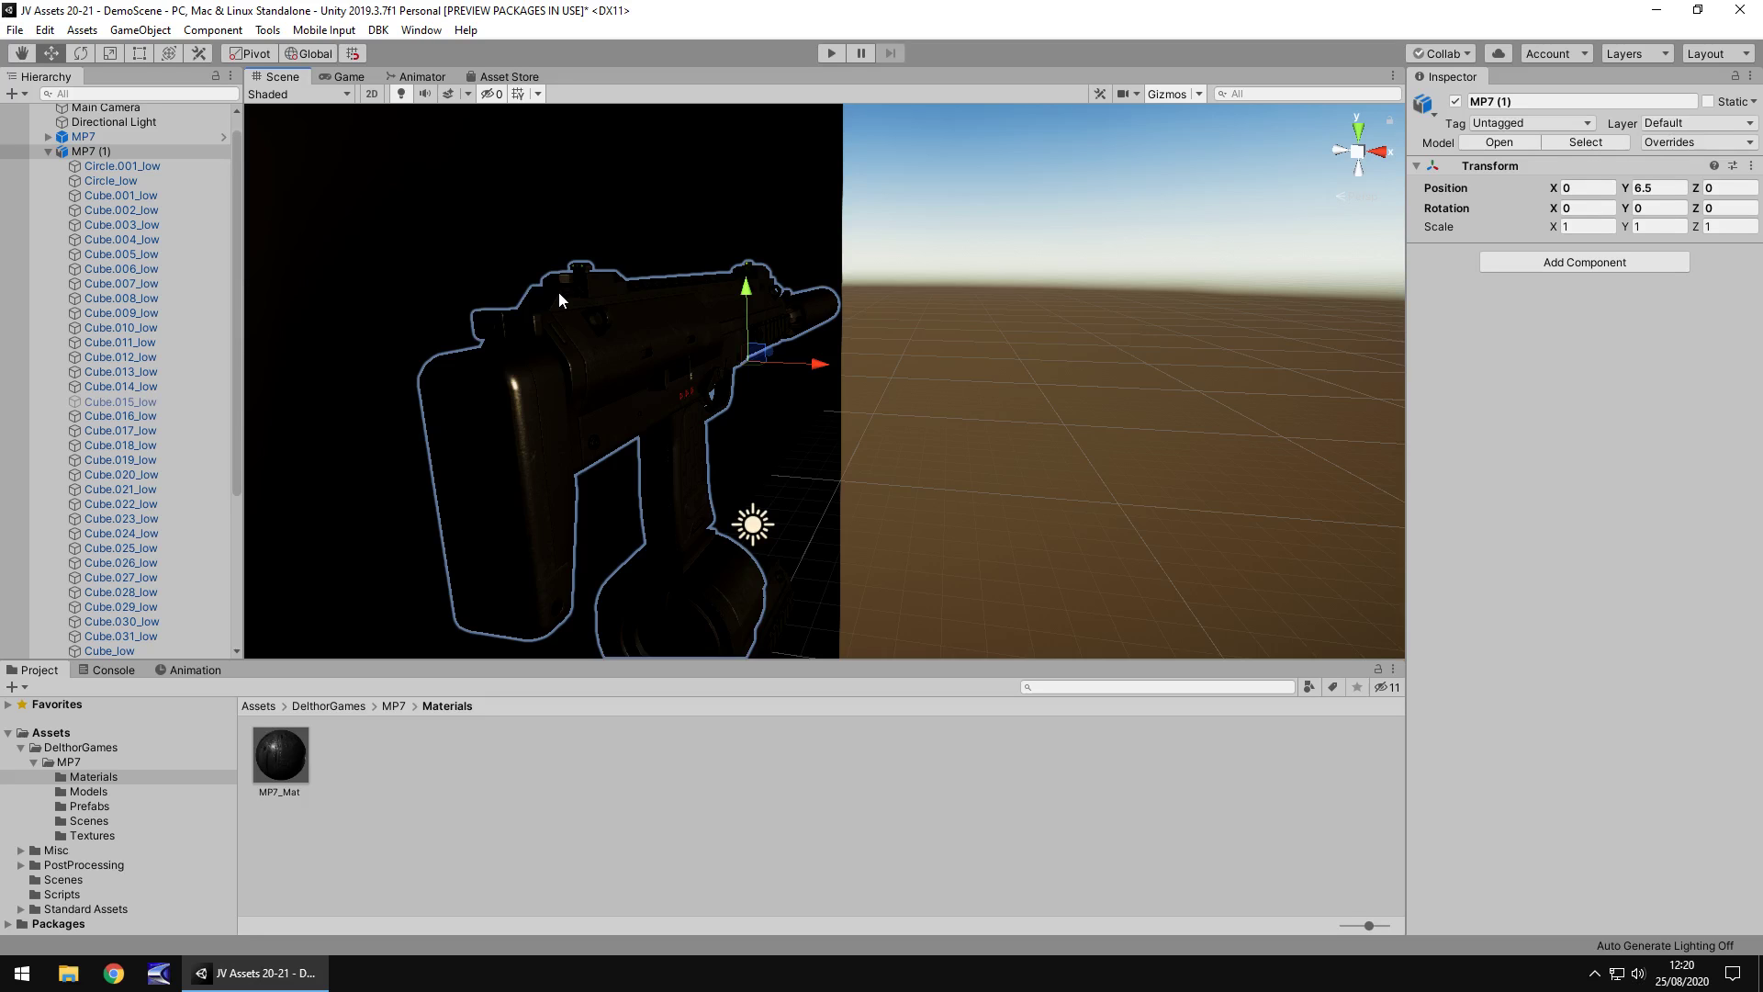
{"action": "key", "text": "d"}
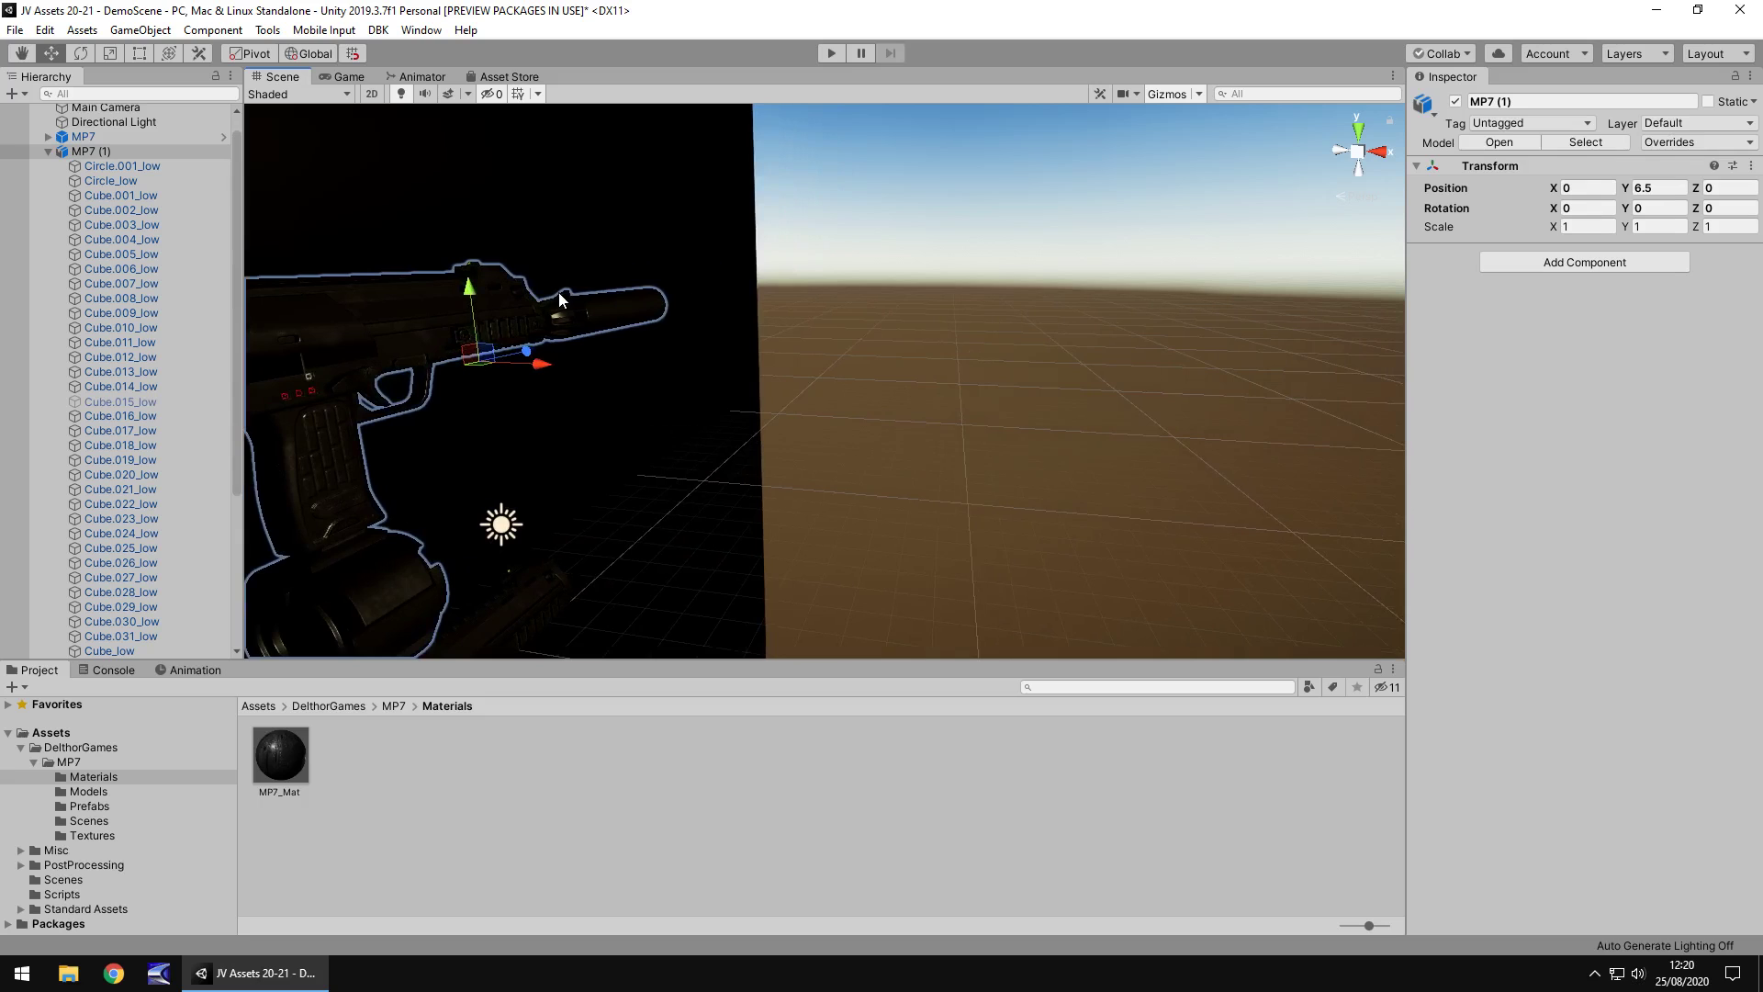
{"action": "key", "text": "a"}
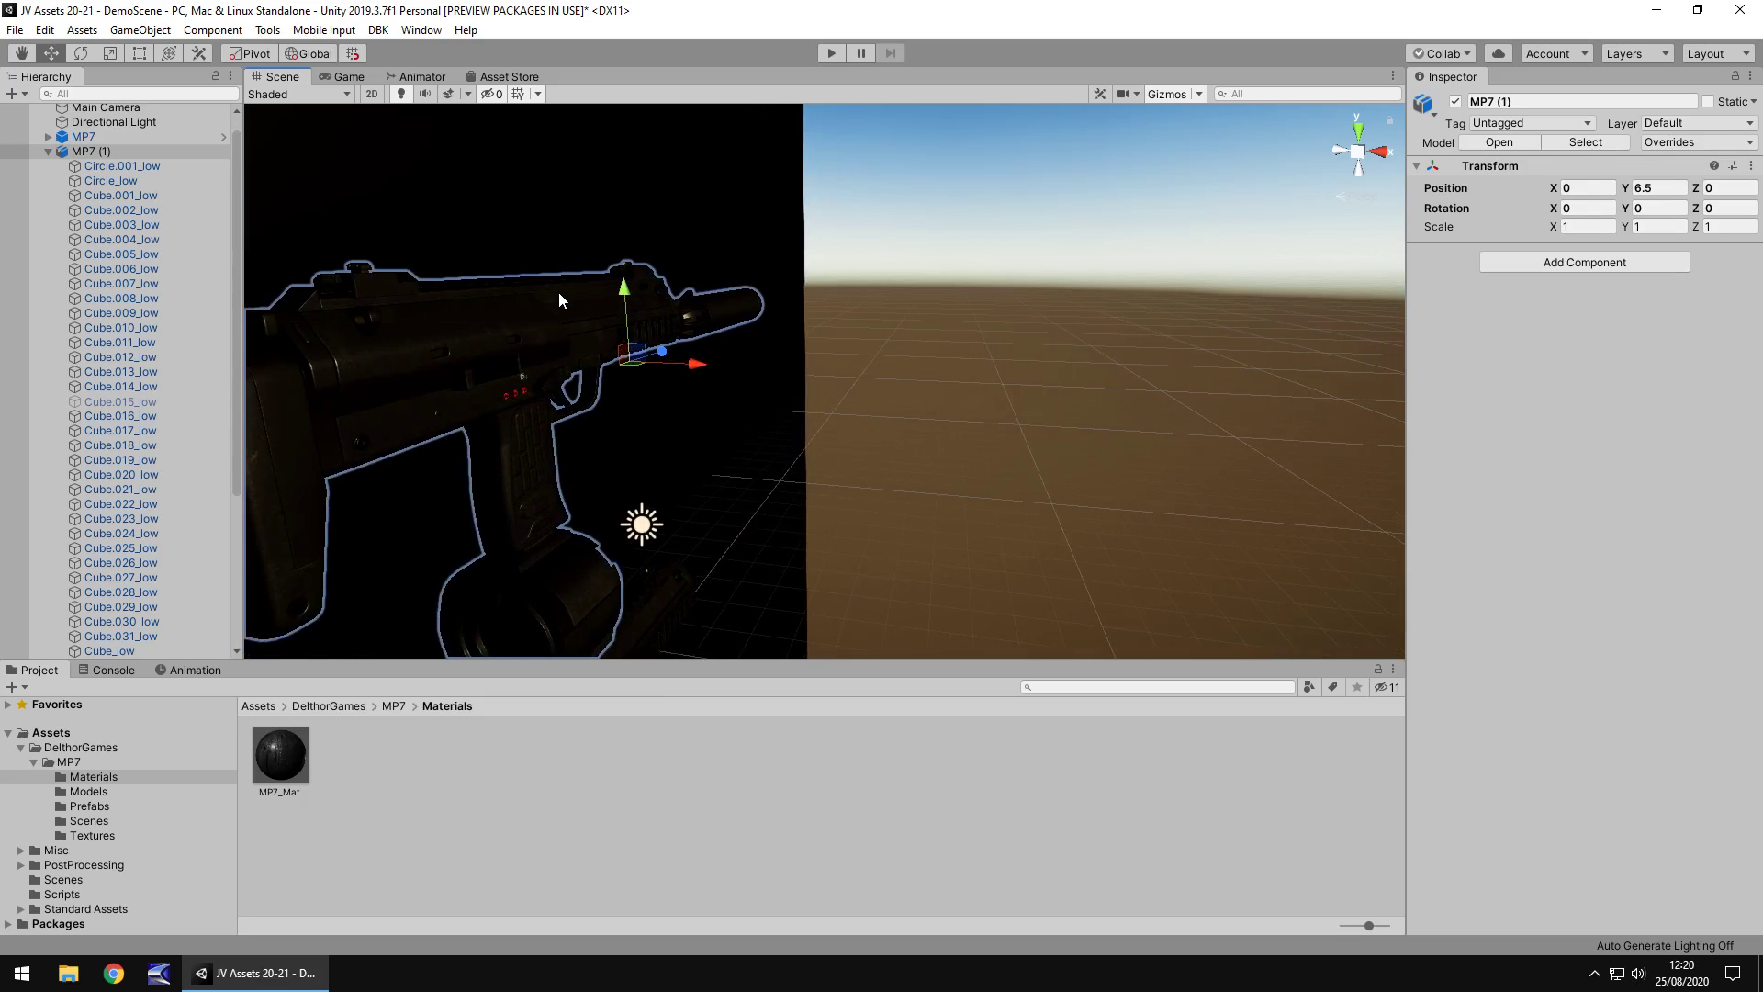
{"action": "key", "text": "a"}
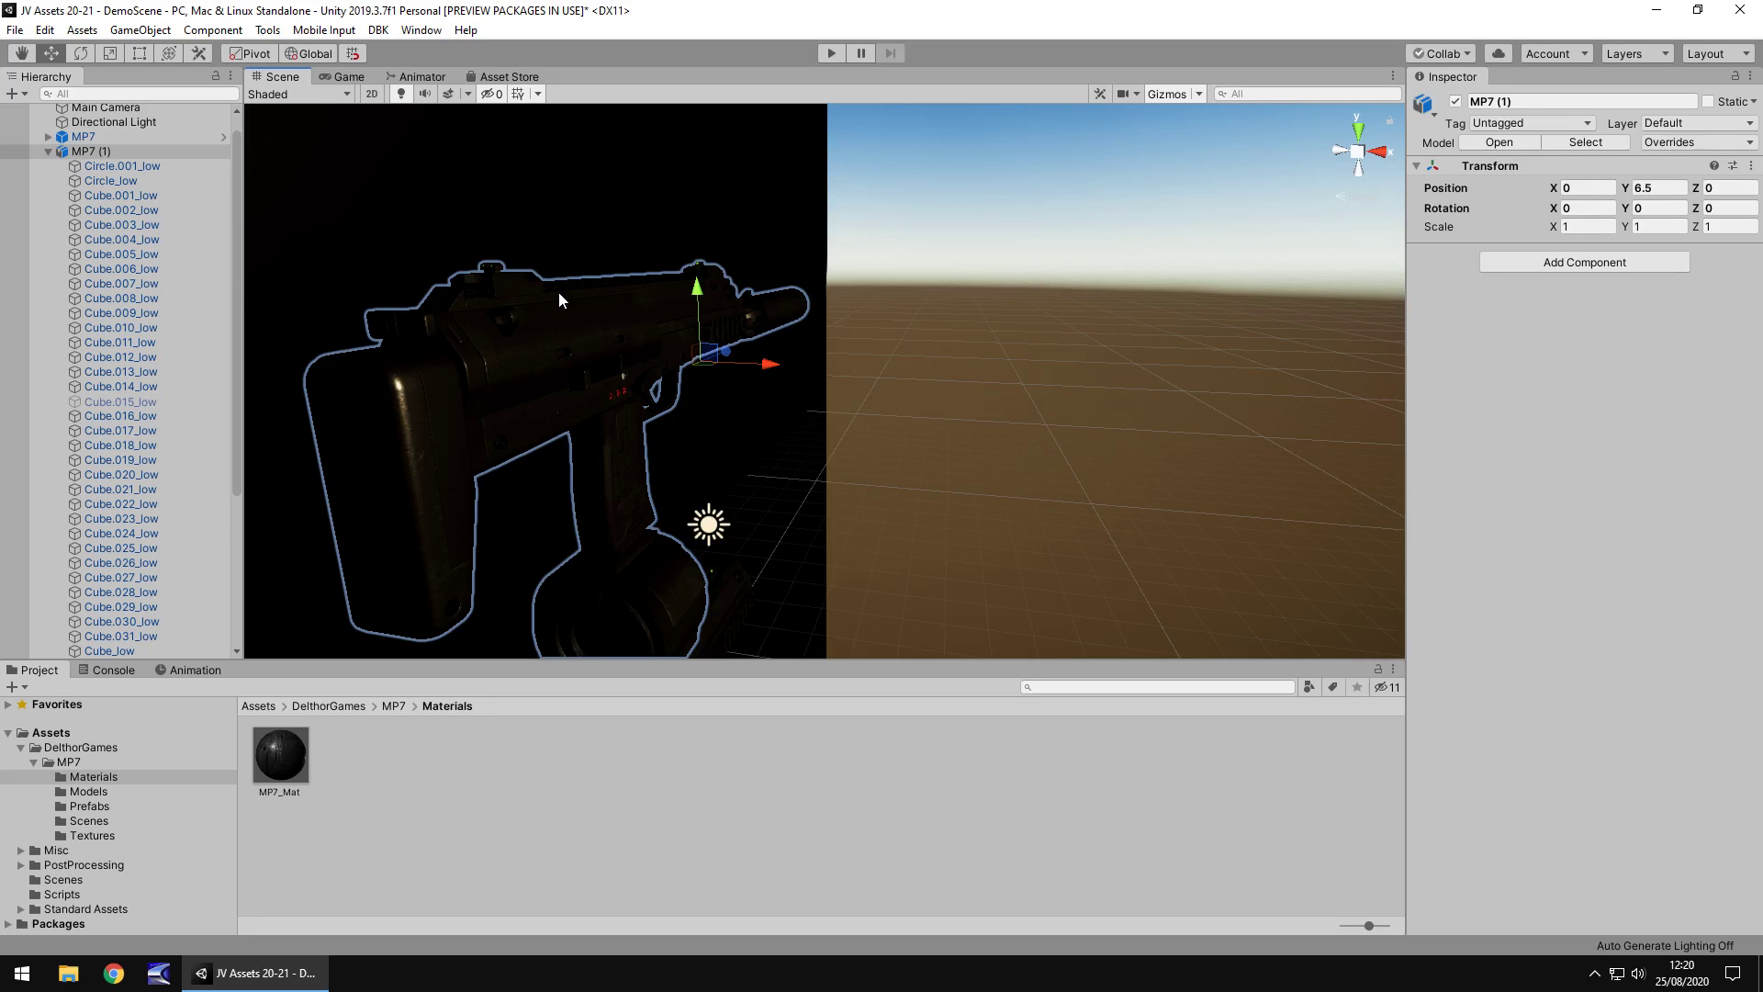
Select the body part Cube_low and the stock part Cube.012_low of MP7 (1) to inspect them as separate meshes
{"action": "right_click_drag", "start_coordinate": [560, 293], "coordinate": [725, 278]}
{"action": "left_click", "coordinate": [725, 283]}
{"action": "left_click", "coordinate": [467, 366]}
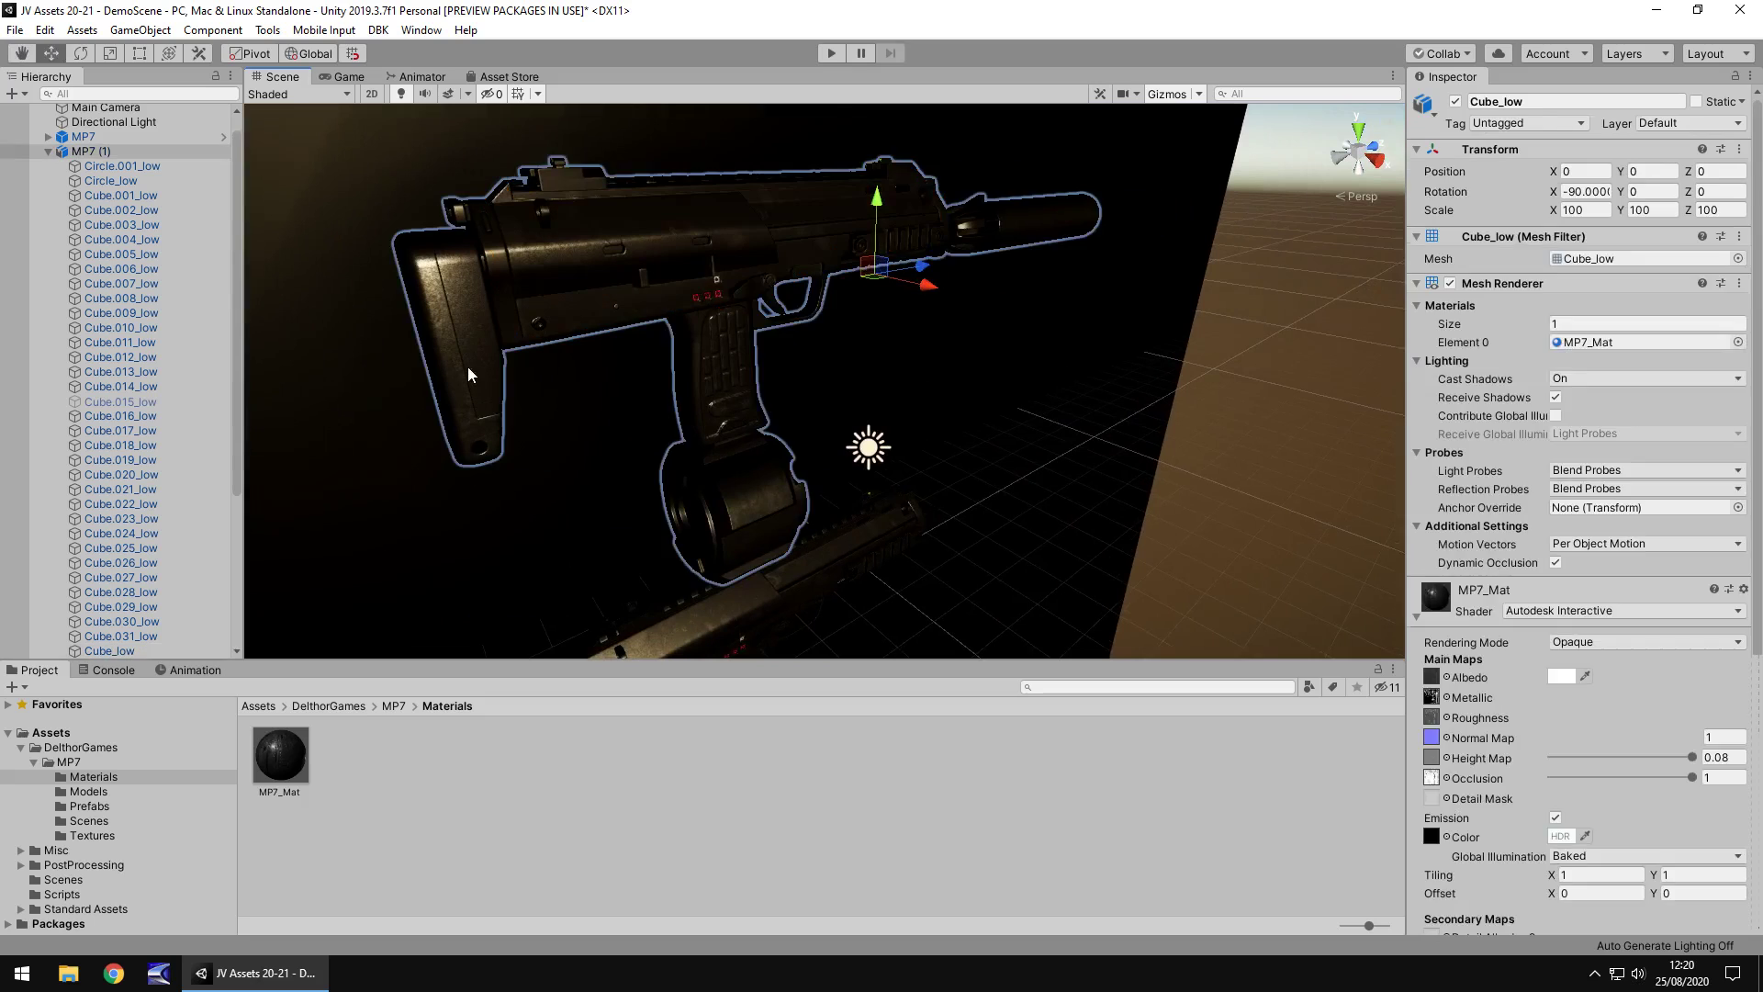
{"action": "left_click", "coordinate": [468, 329]}
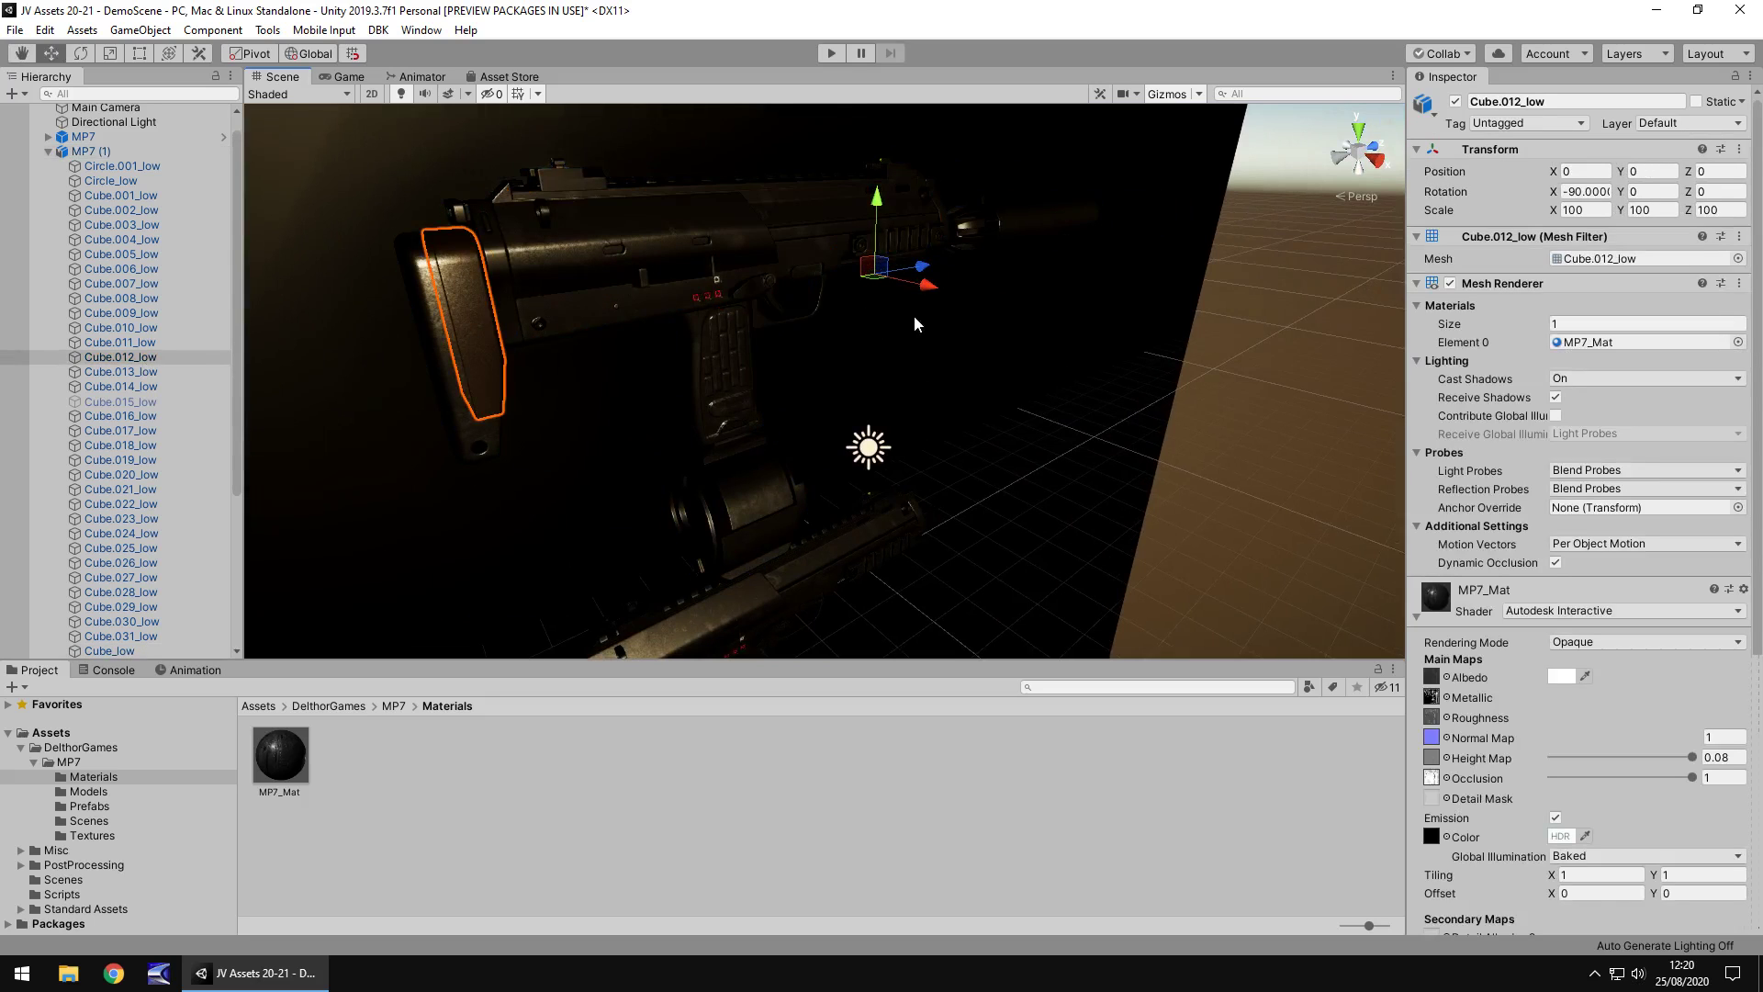
Select the trigger part Cube.016_low of MP7 (1) to inspect its mesh and material
{"action": "right_click_drag", "start_coordinate": [1009, 344], "coordinate": [949, 358]}
{"action": "mouse_move", "coordinate": [964, 351]}
{"action": "middle_mouse_down"}
{"action": "mouse_move", "coordinate": [921, 362]}
{"action": "mouse_move", "coordinate": [981, 340]}
{"action": "middle_mouse_up"}
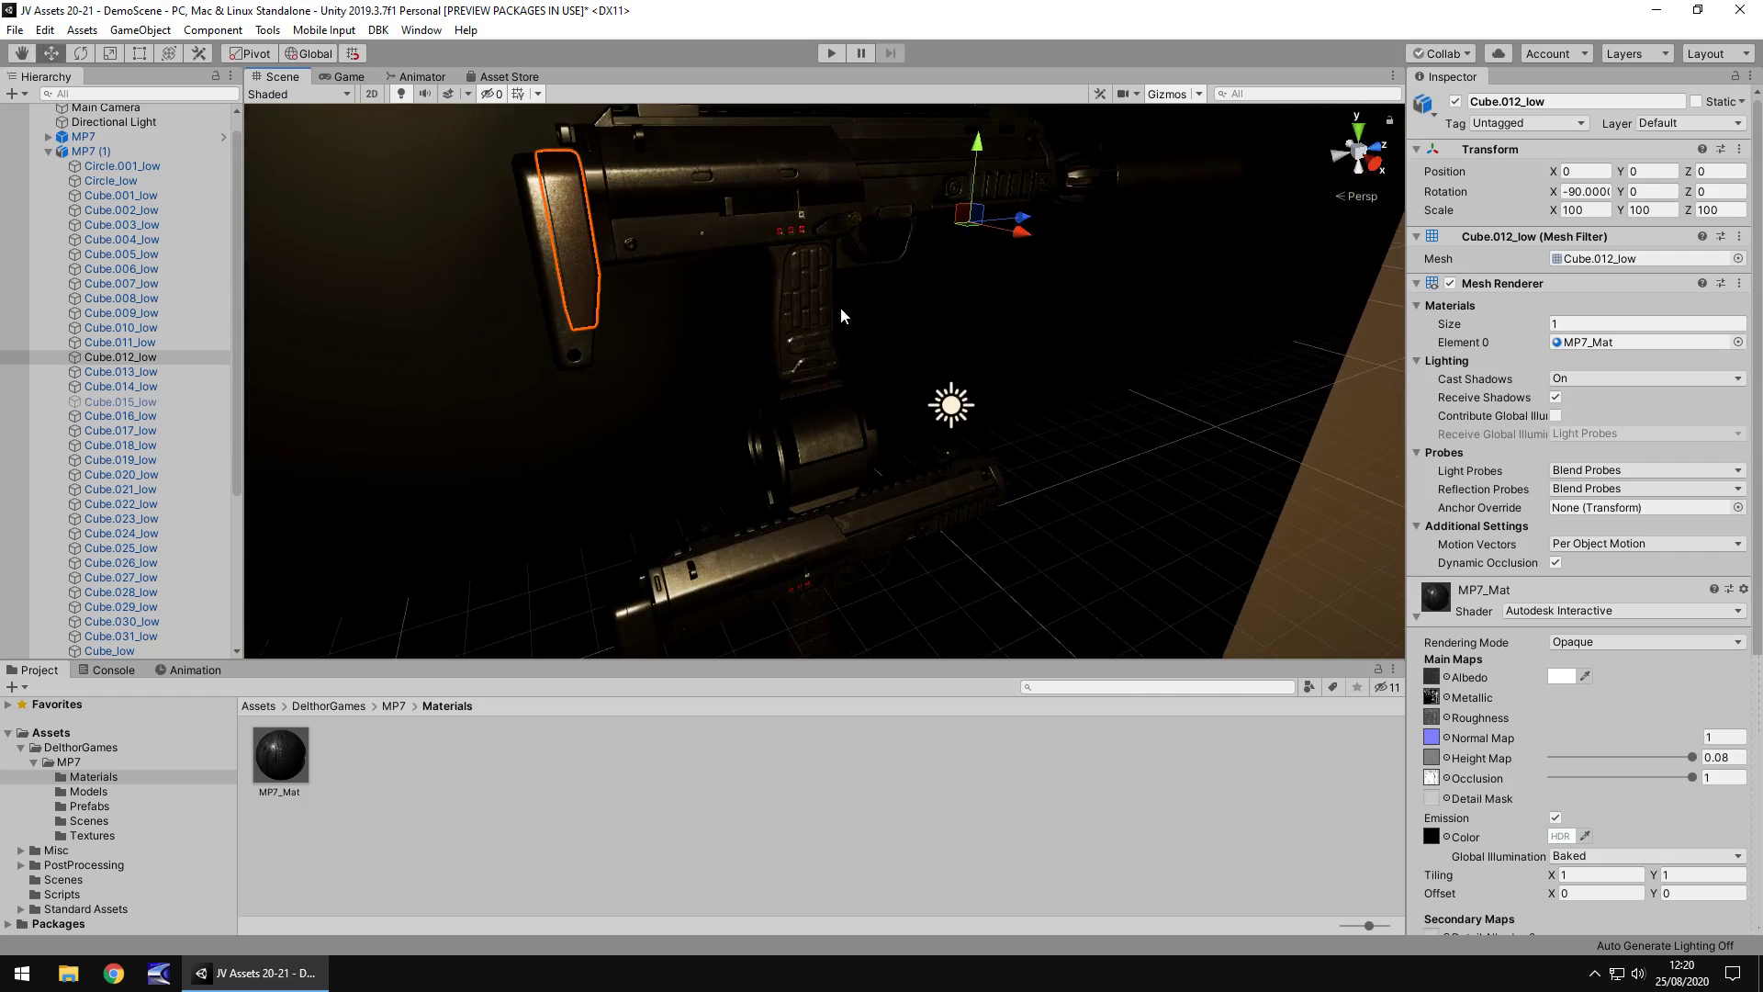
{"action": "left_click", "coordinate": [790, 268]}
{"action": "left_click", "coordinate": [801, 288]}
{"action": "left_click", "coordinate": [859, 246]}
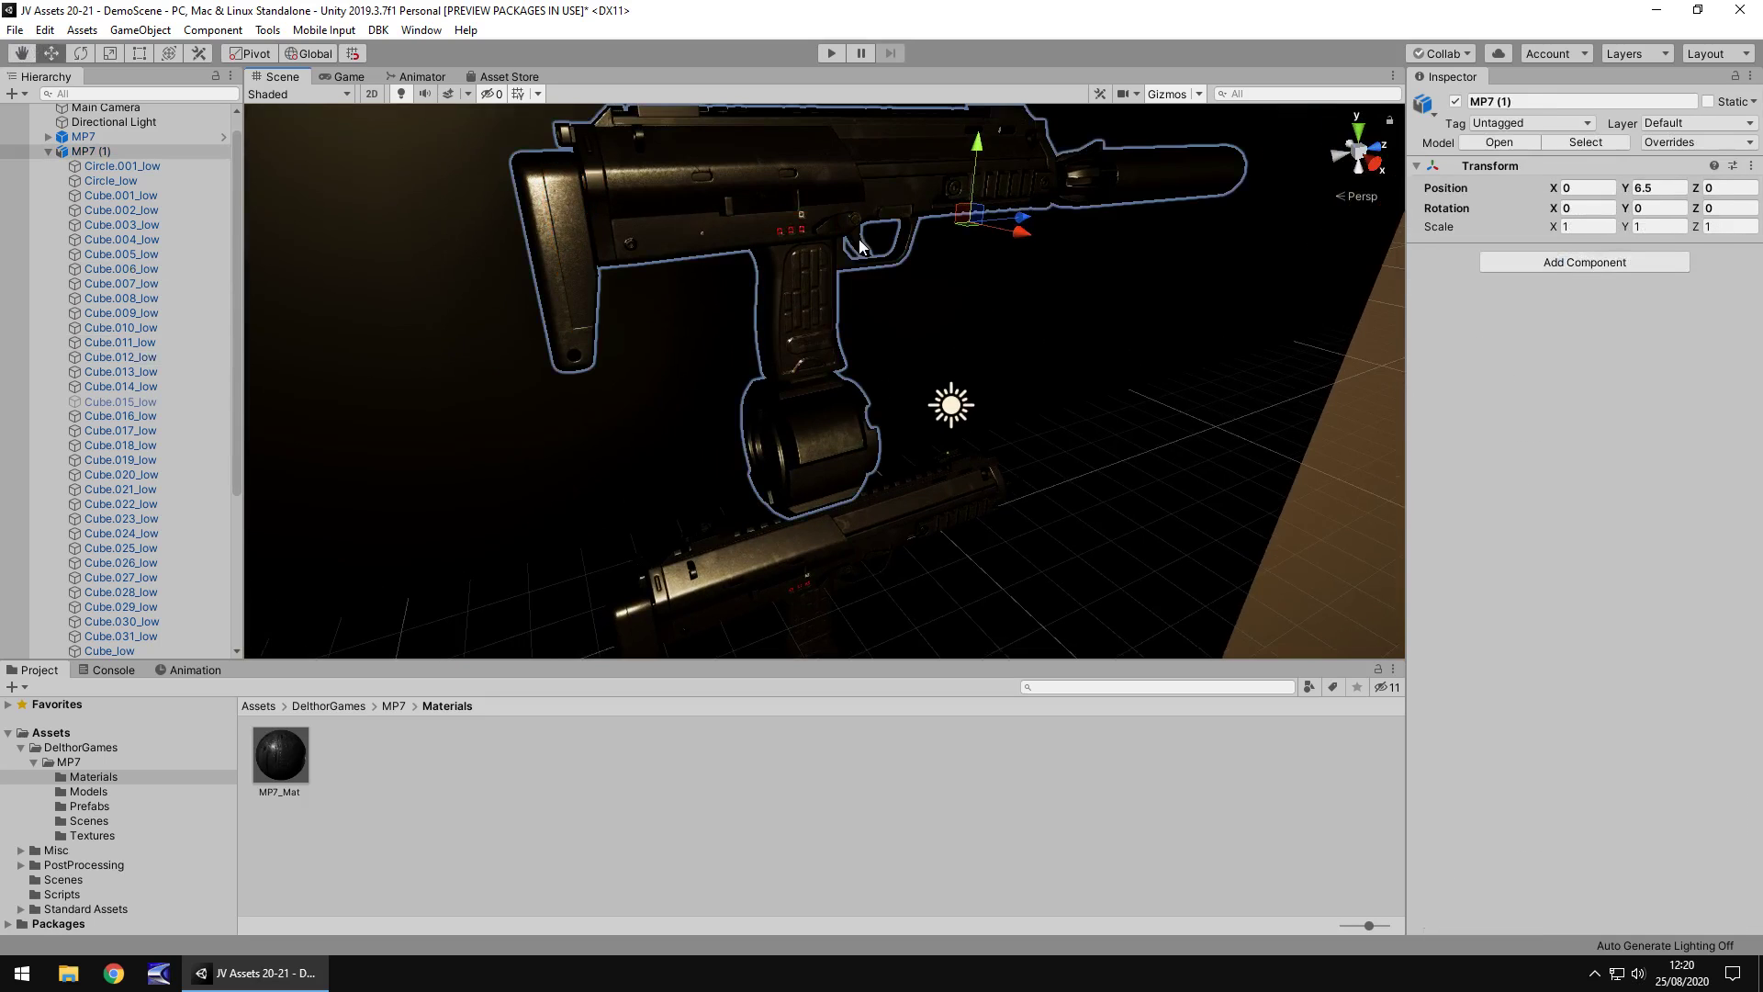
{"action": "left_click", "coordinate": [861, 246]}
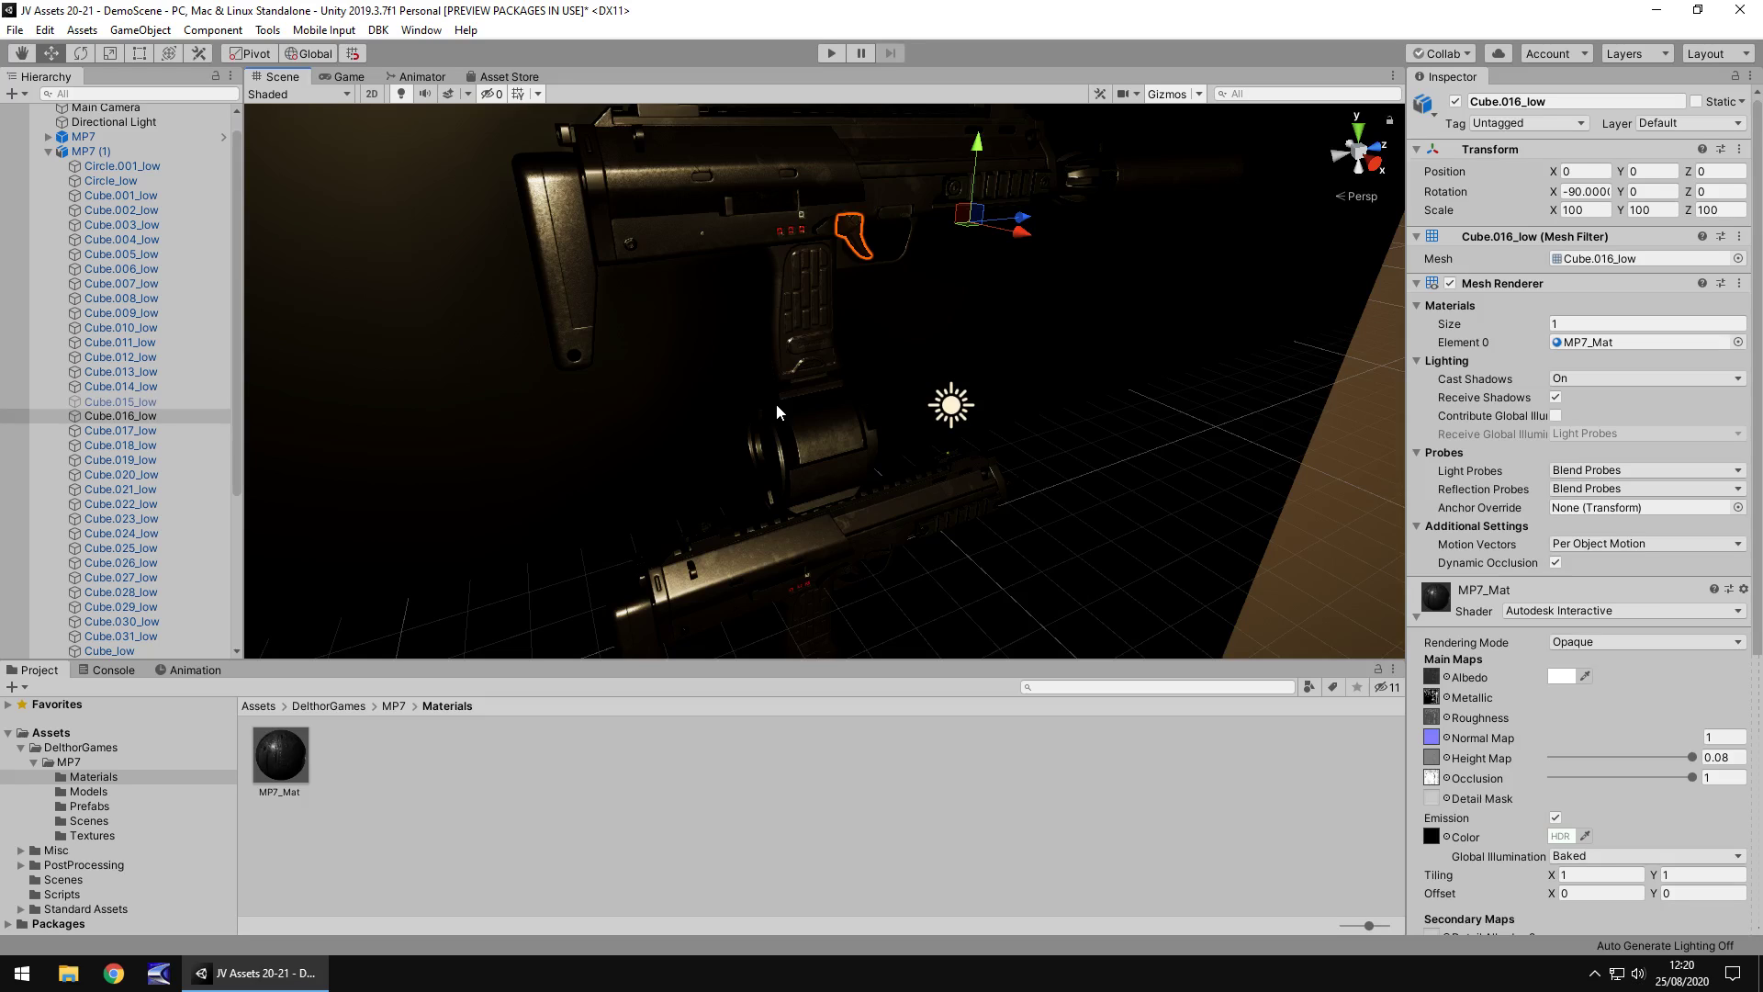
Examine both MP7 models from the suppressor side, from farther back and close up with the trigger part selected
{"action": "middle_click_drag", "start_coordinate": [1163, 362], "coordinate": [1079, 393]}
{"action": "right_click_drag", "start_coordinate": [1078, 393], "coordinate": [825, 339]}
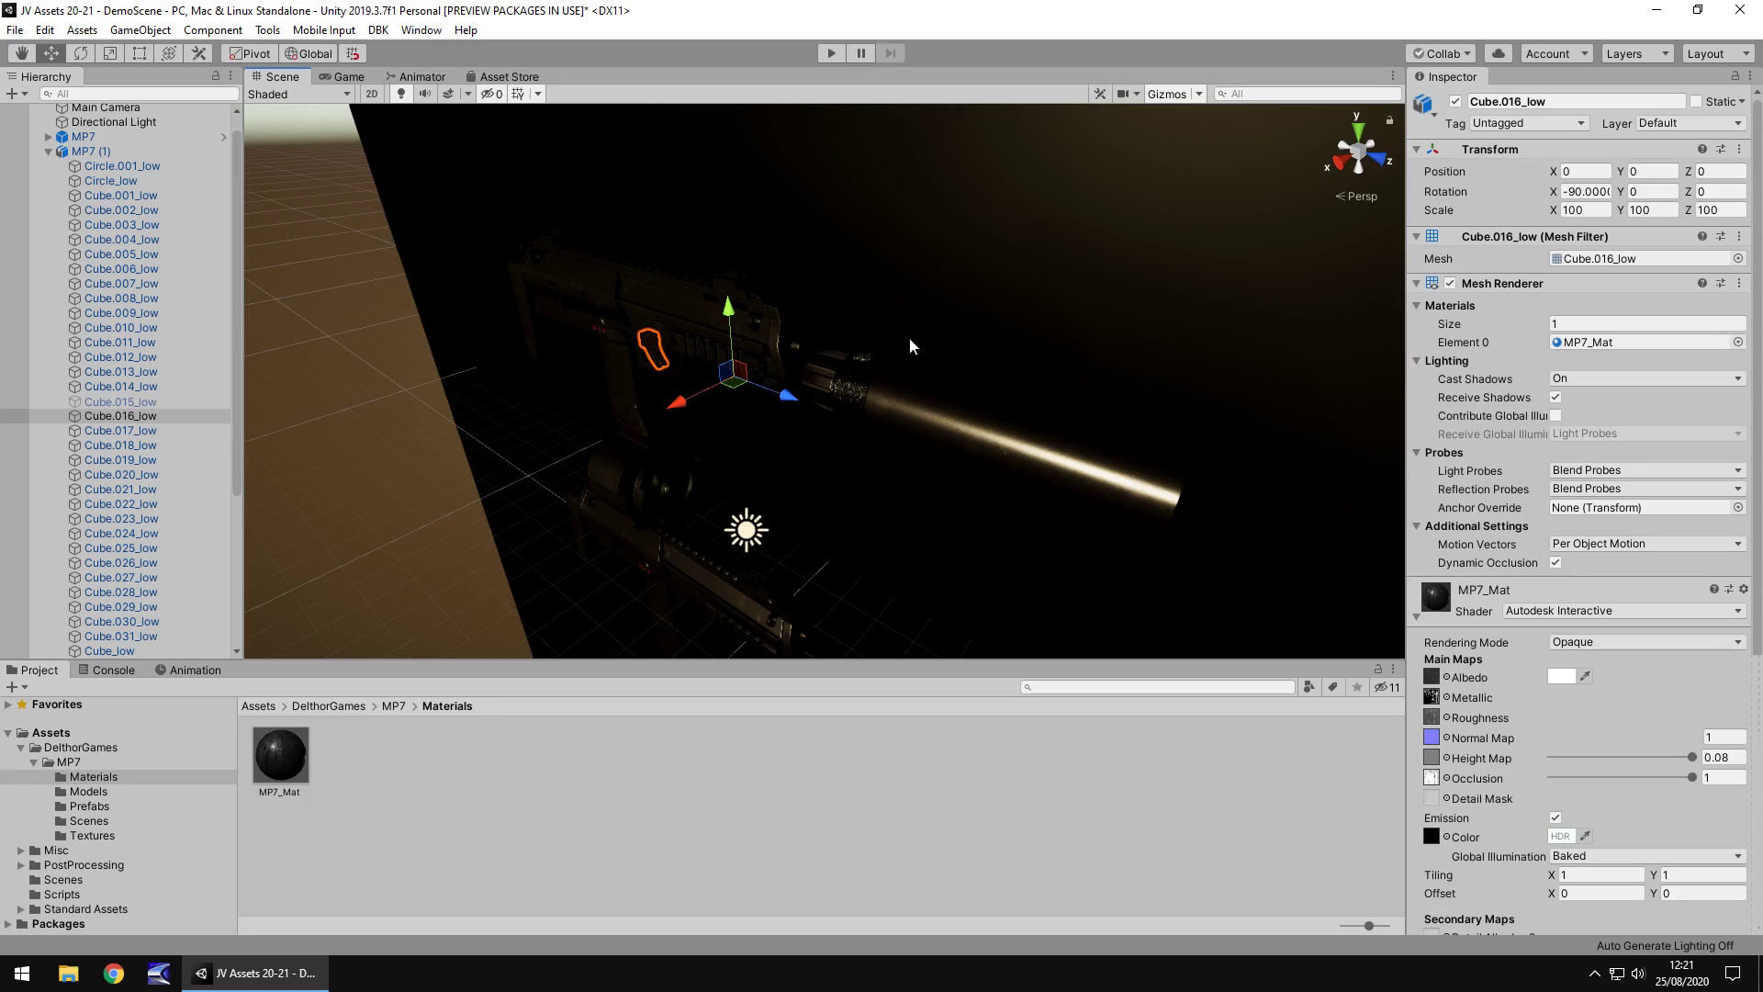
{"action": "right_click_drag", "start_coordinate": [909, 337], "coordinate": [1017, 315]}
{"action": "middle_click_drag", "start_coordinate": [937, 344], "coordinate": [1007, 328]}
{"action": "left_click_drag", "start_coordinate": [1007, 328], "coordinate": [1172, 278], "text": "alt"}
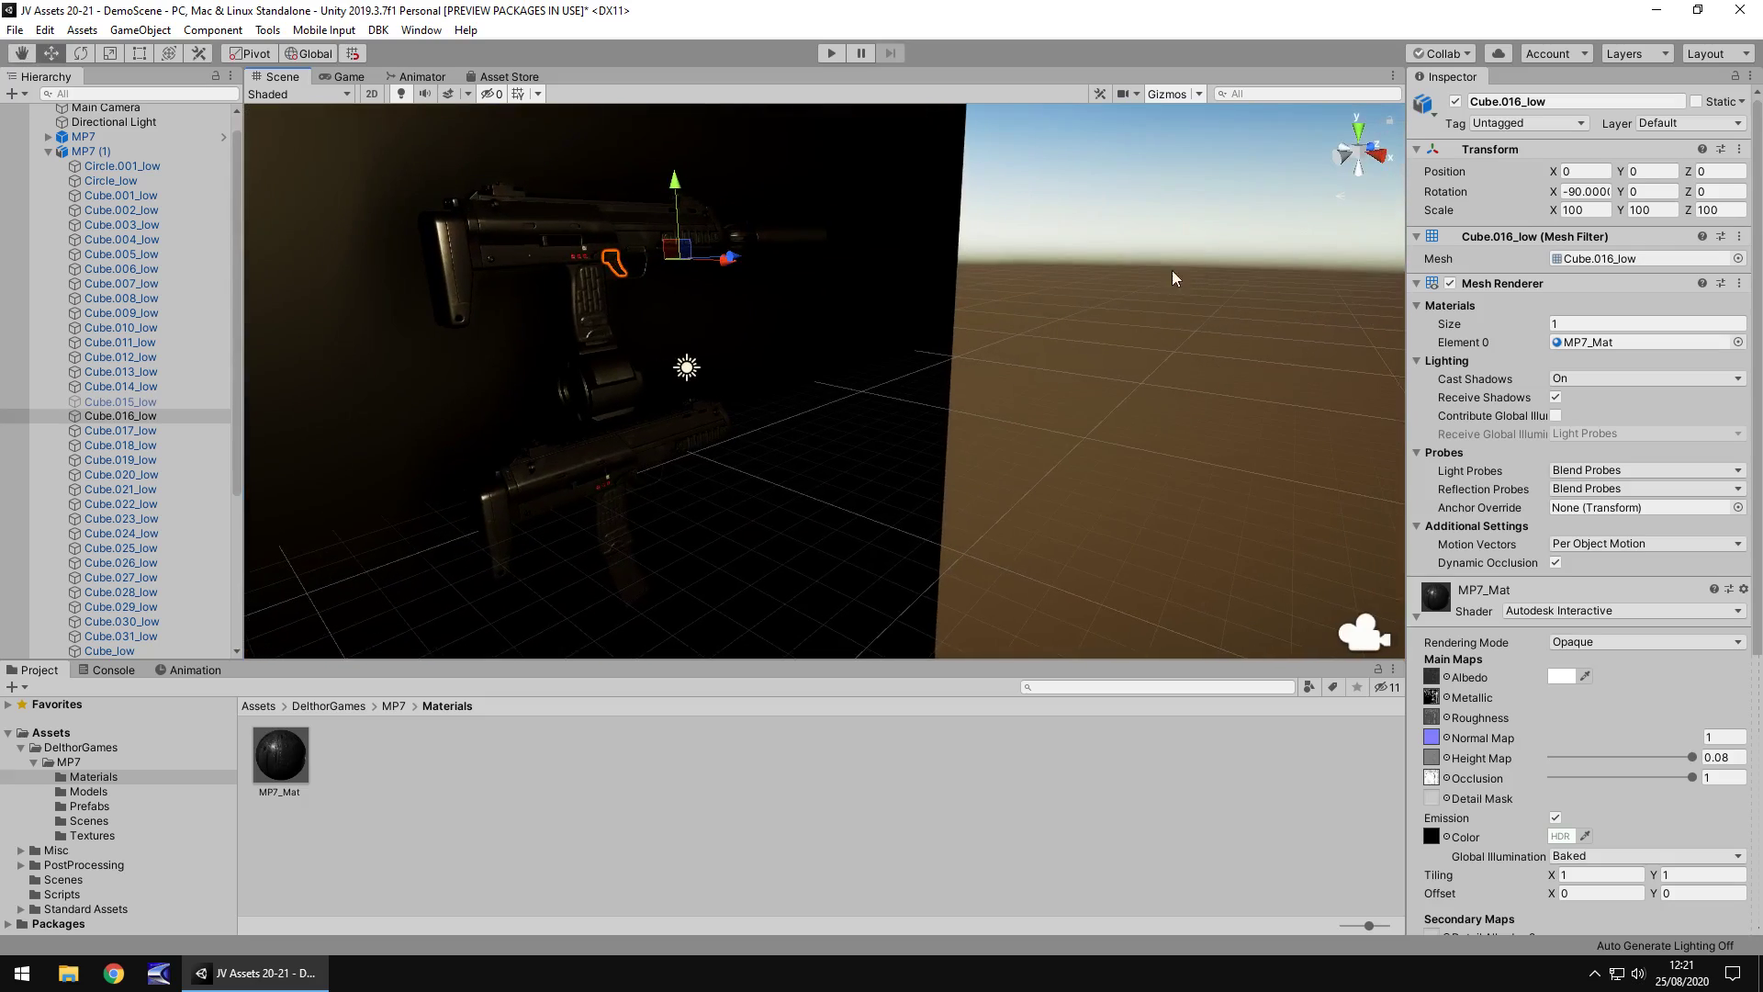
{"action": "scroll", "coordinate": [834, 351], "scroll_direction": "up", "scroll_amount": 3}
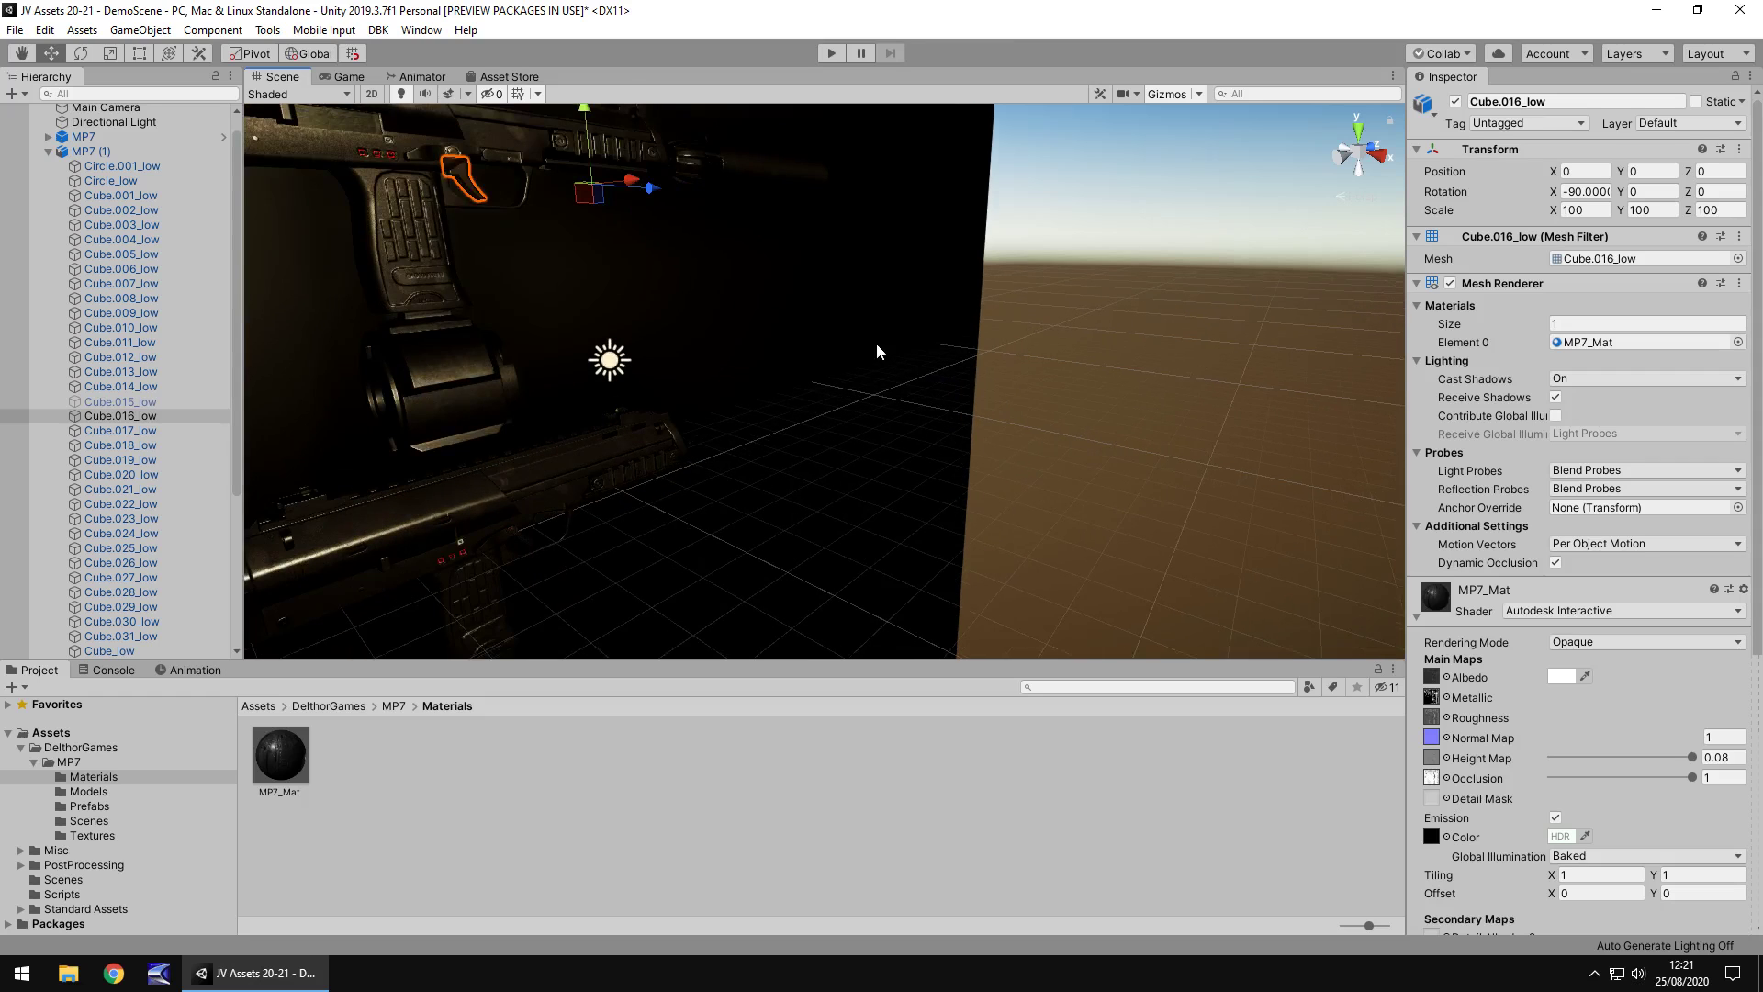
{"action": "left_click_drag", "start_coordinate": [819, 317], "coordinate": [870, 361], "text": "alt"}
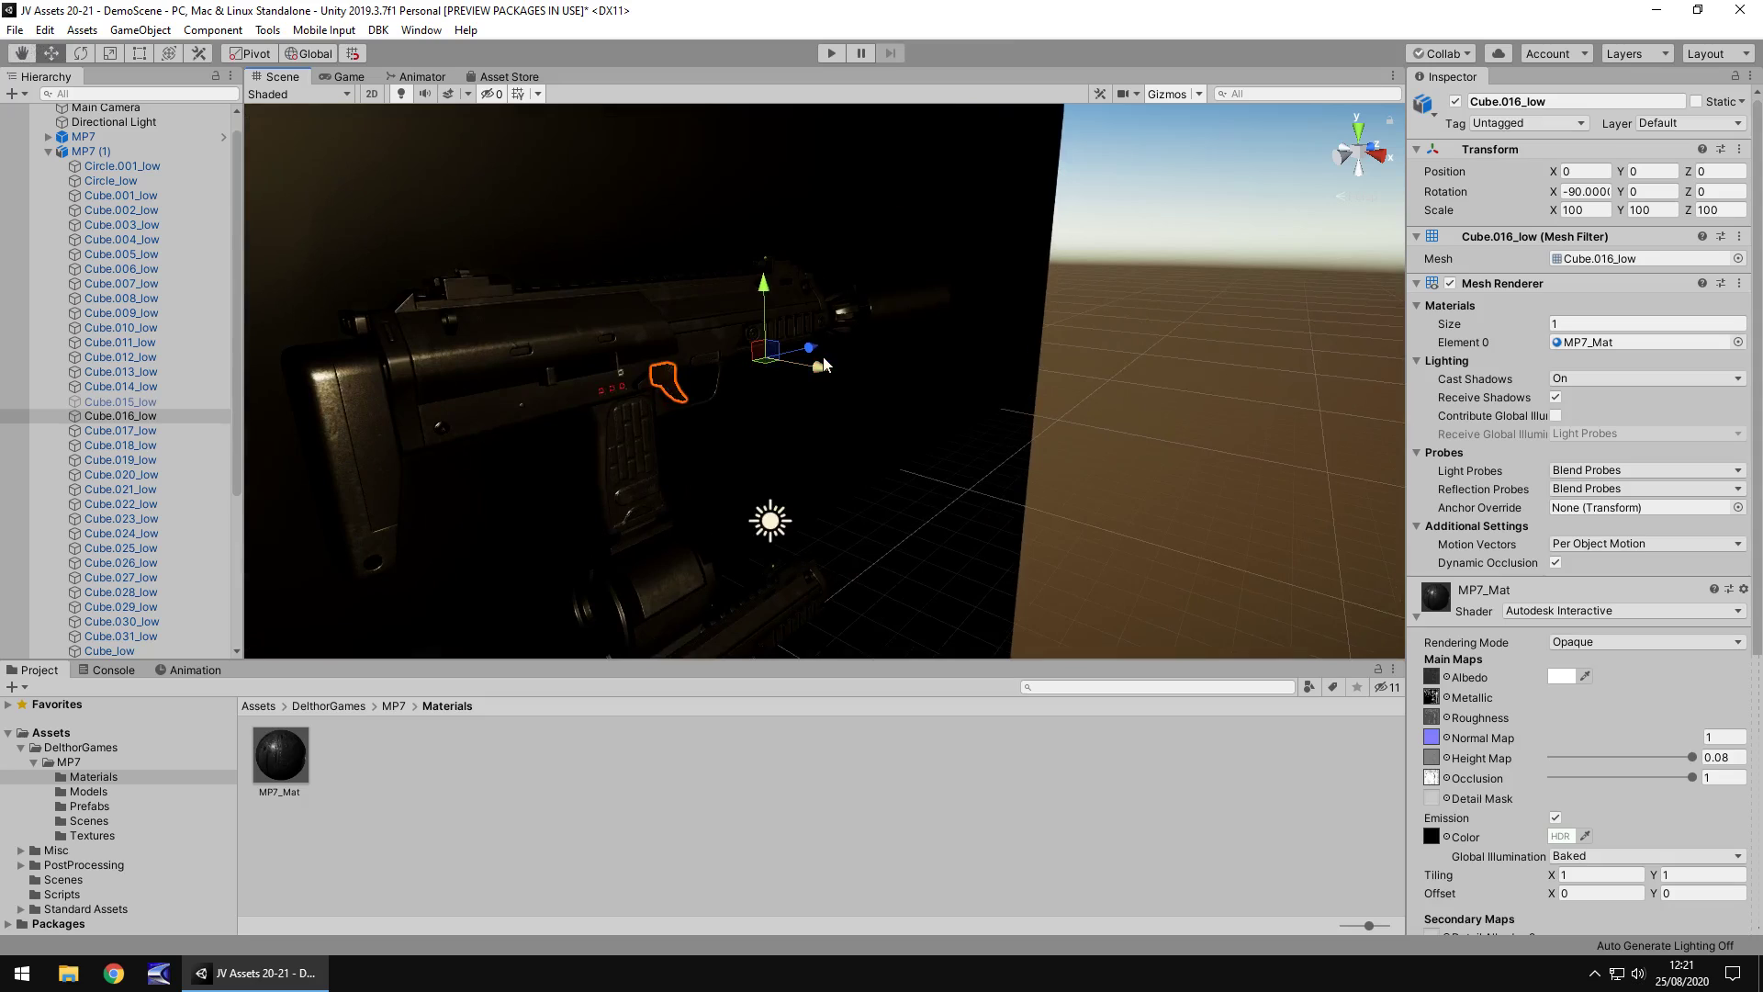